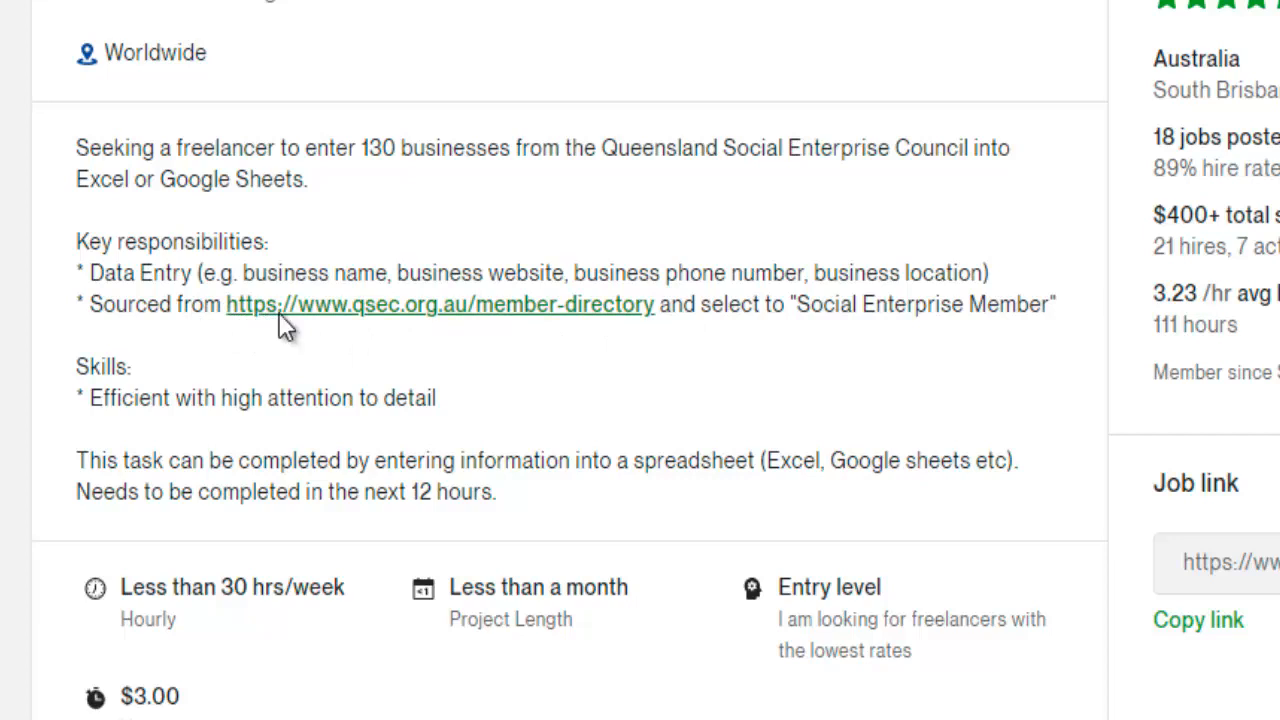
- Open the job posting's member-directory link in a new browser tab and review the posting's experience level and hourly rate
{"action": "right_click", "coordinate": [283, 318]}
{"action": "left_click", "coordinate": [359, 345]}
{"action": "left_click_drag", "start_coordinate": [781, 617], "coordinate": [937, 672]}
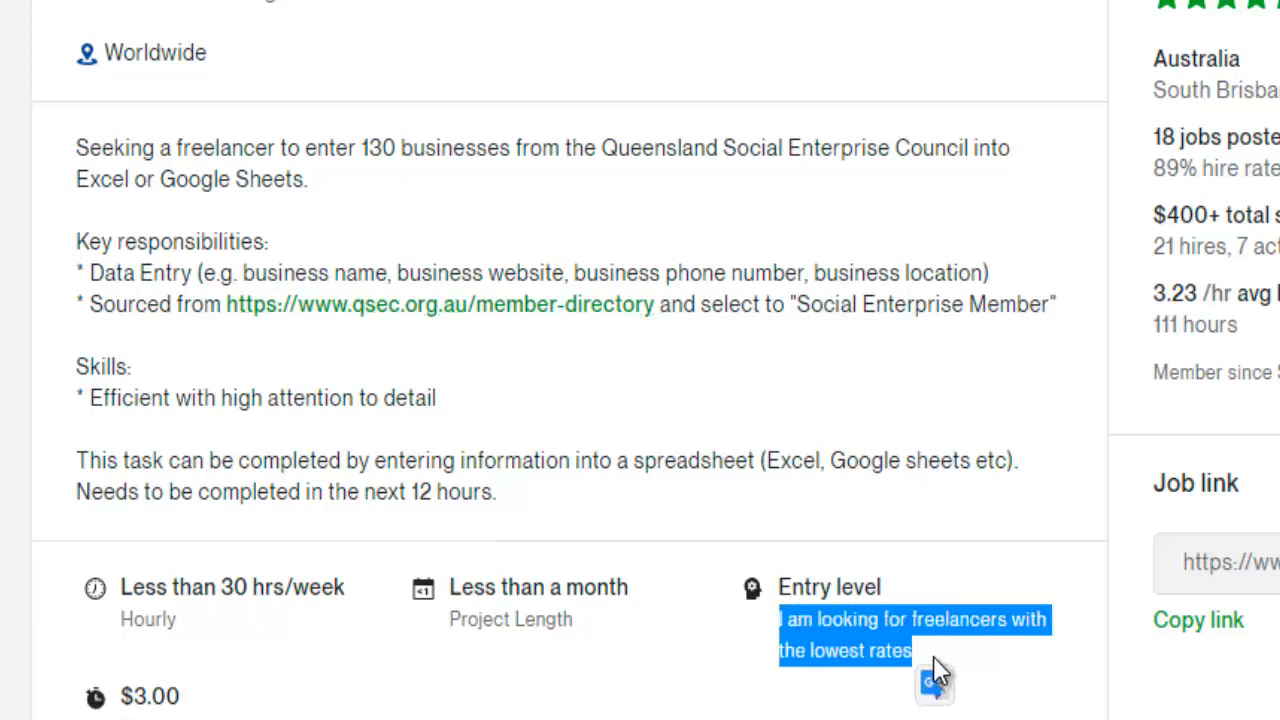
{"action": "left_click", "coordinate": [936, 668]}
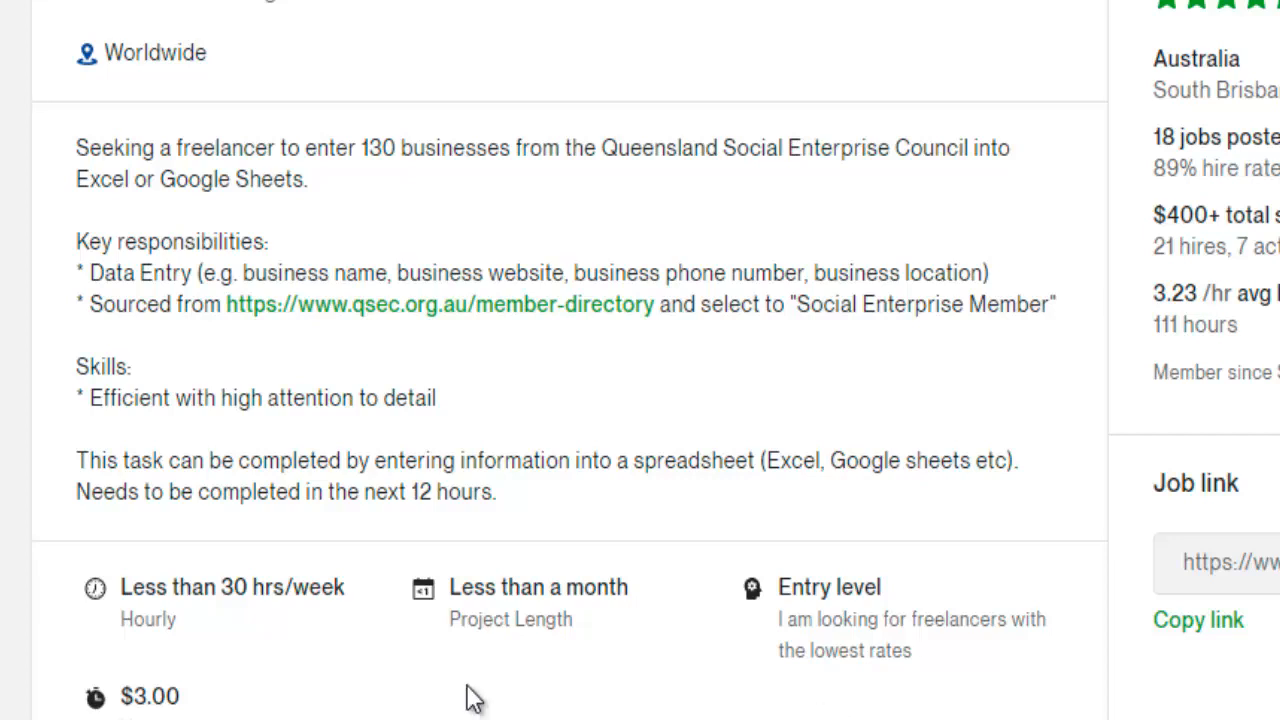
{"action": "left_click_drag", "start_coordinate": [131, 697], "coordinate": [189, 706]}
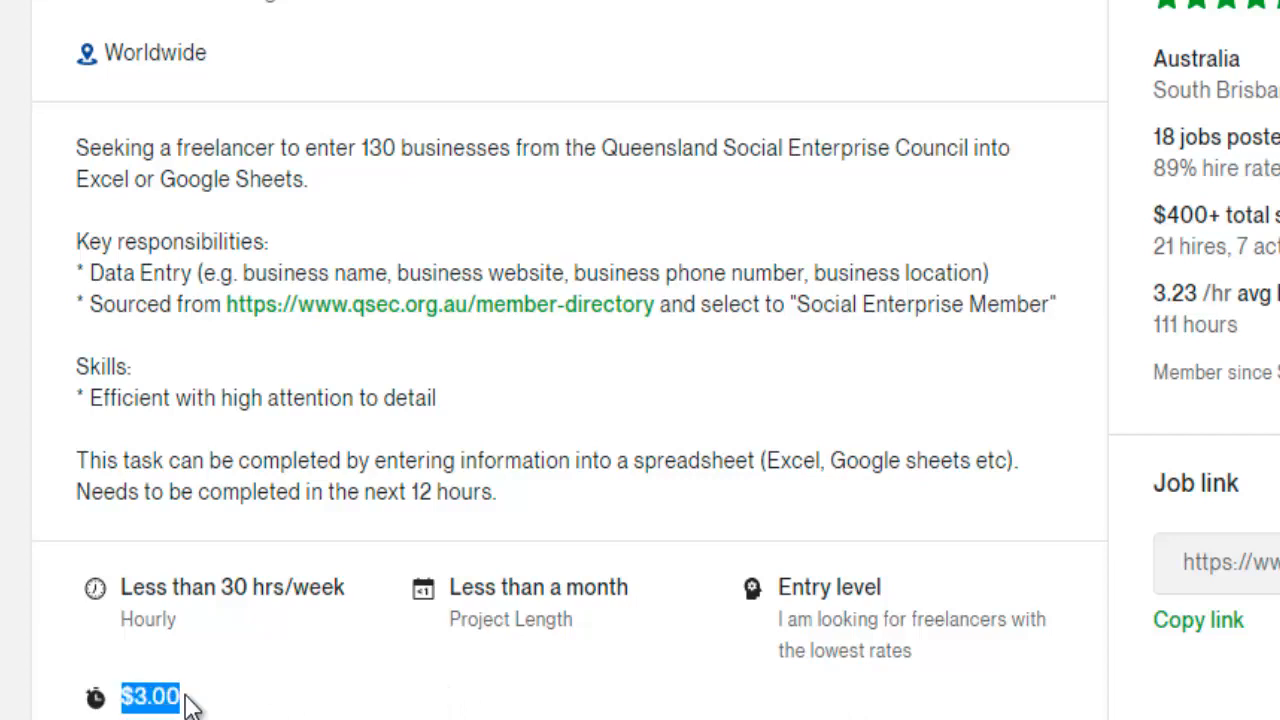
{"action": "left_click", "coordinate": [250, 705]}
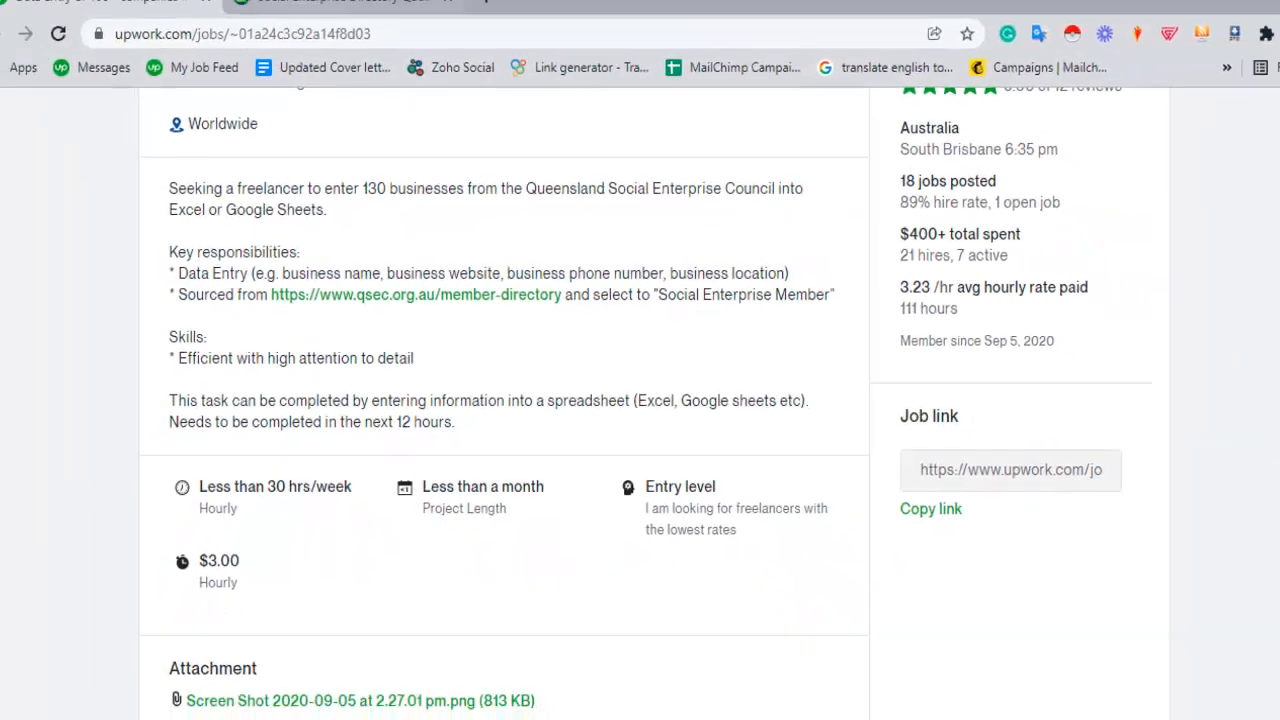
- In the Queensland Social Enterprise Council directory, filter the members by the Social Enterprise Member membership type
{"action": "left_click", "coordinate": [305, 14]}
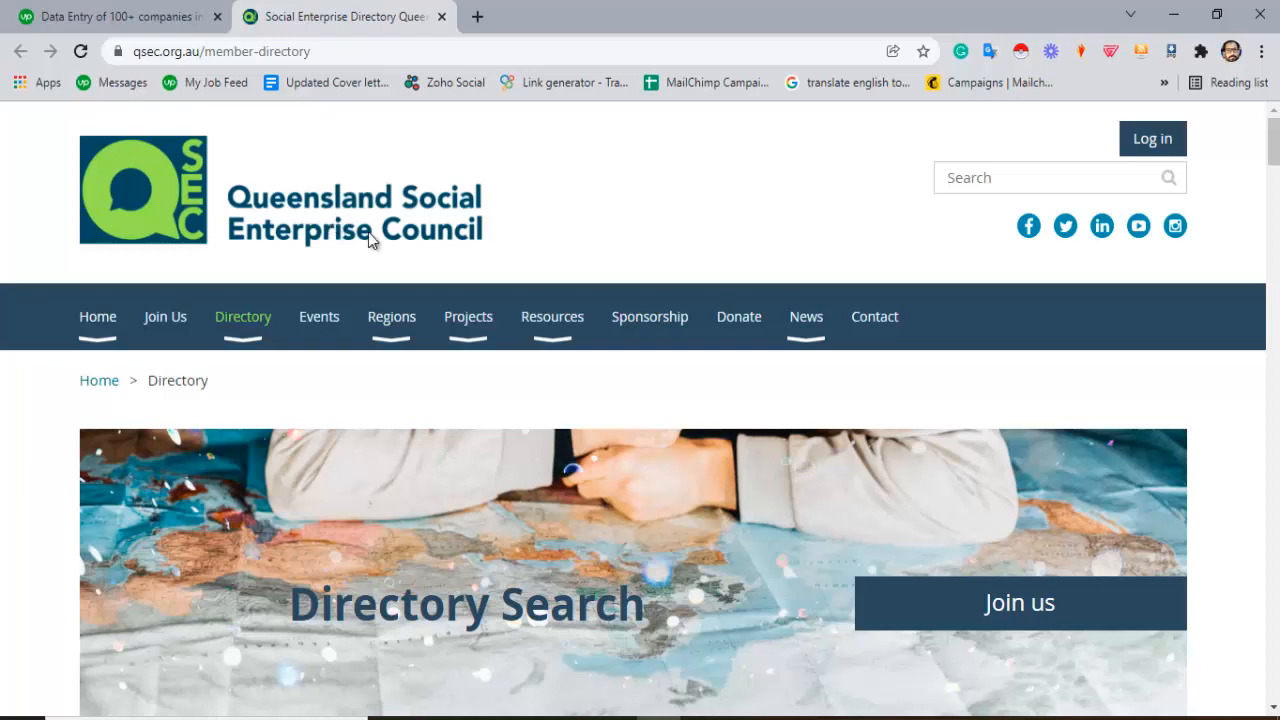
{"action": "left_click", "coordinate": [150, 12]}
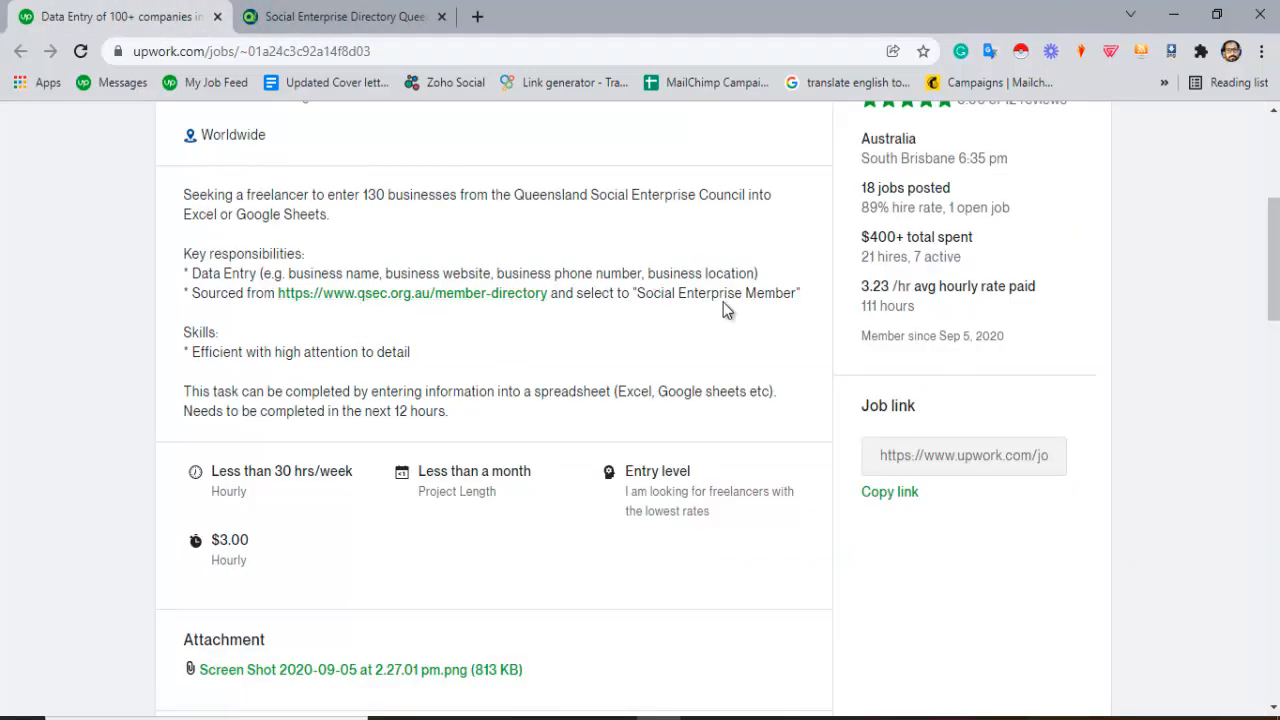
{"action": "left_click", "coordinate": [380, 16]}
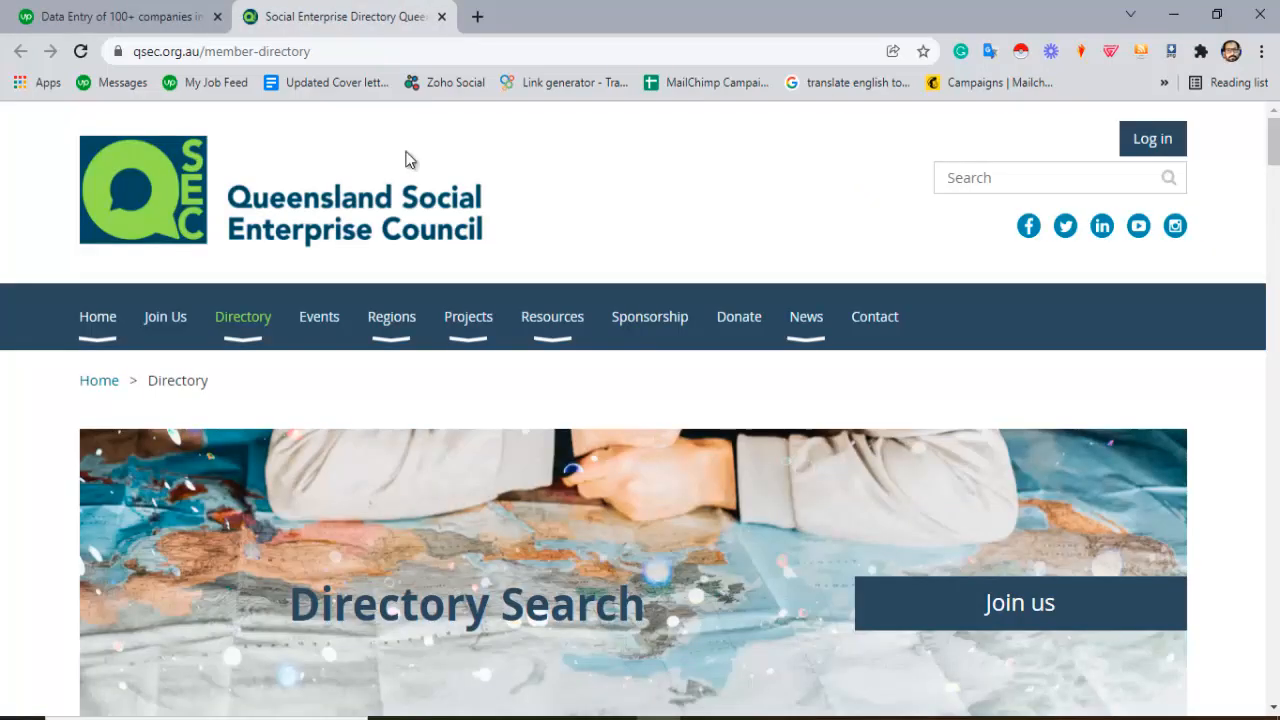
{"action": "scroll", "coordinate": [423, 360], "scroll_direction": "down", "scroll_amount": 4}
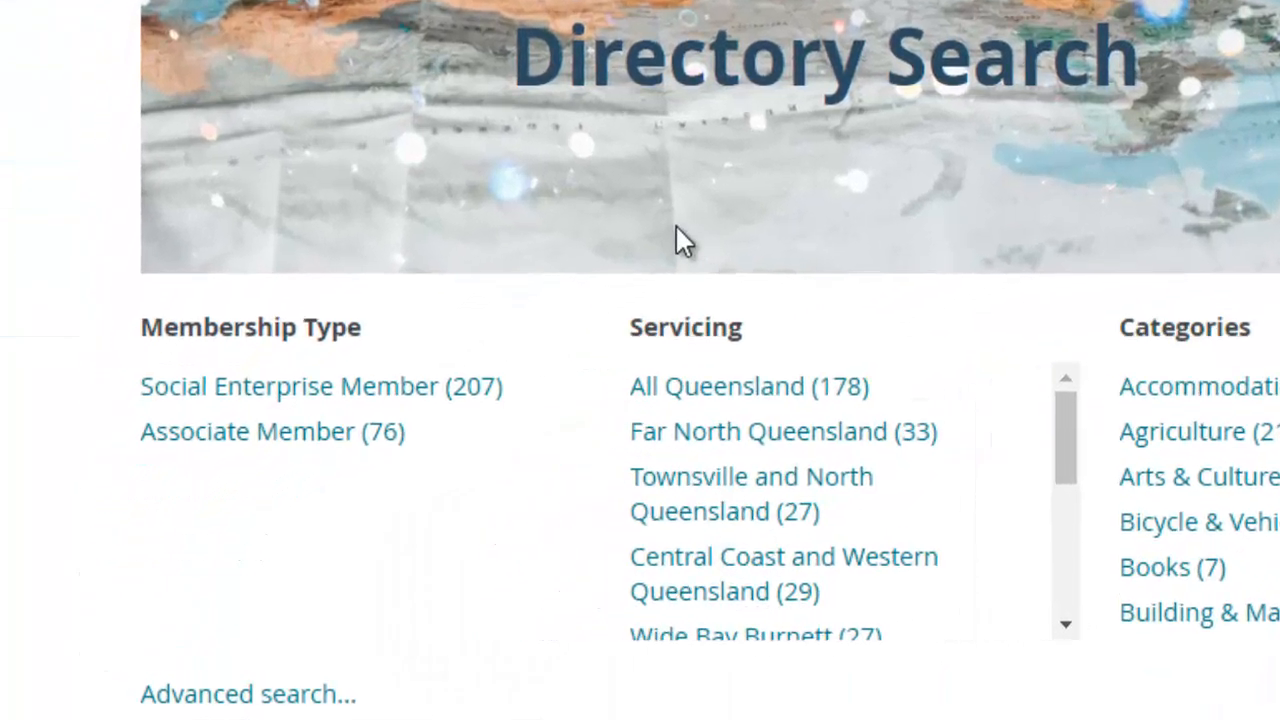
{"action": "scroll", "coordinate": [390, 360], "scroll_direction": "down", "scroll_amount": 2}
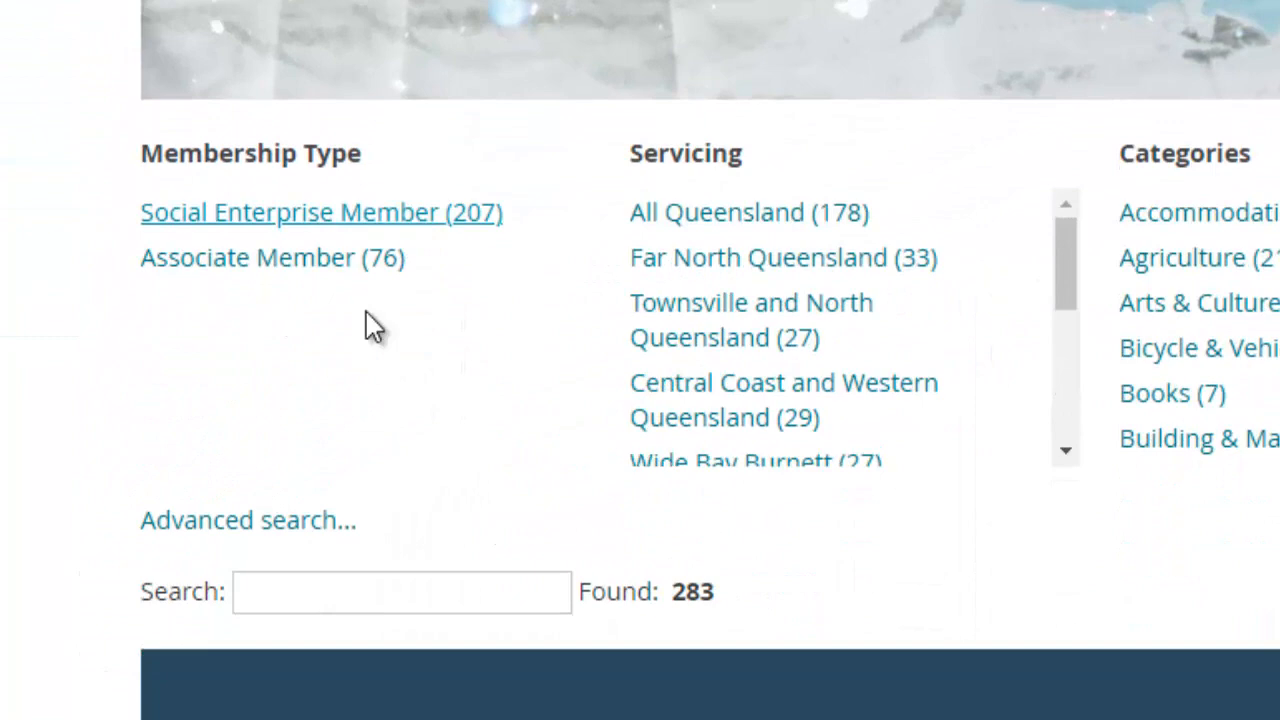
{"action": "scroll", "coordinate": [380, 230], "scroll_direction": "down", "scroll_amount": 1}
{"action": "left_click", "coordinate": [370, 213]}
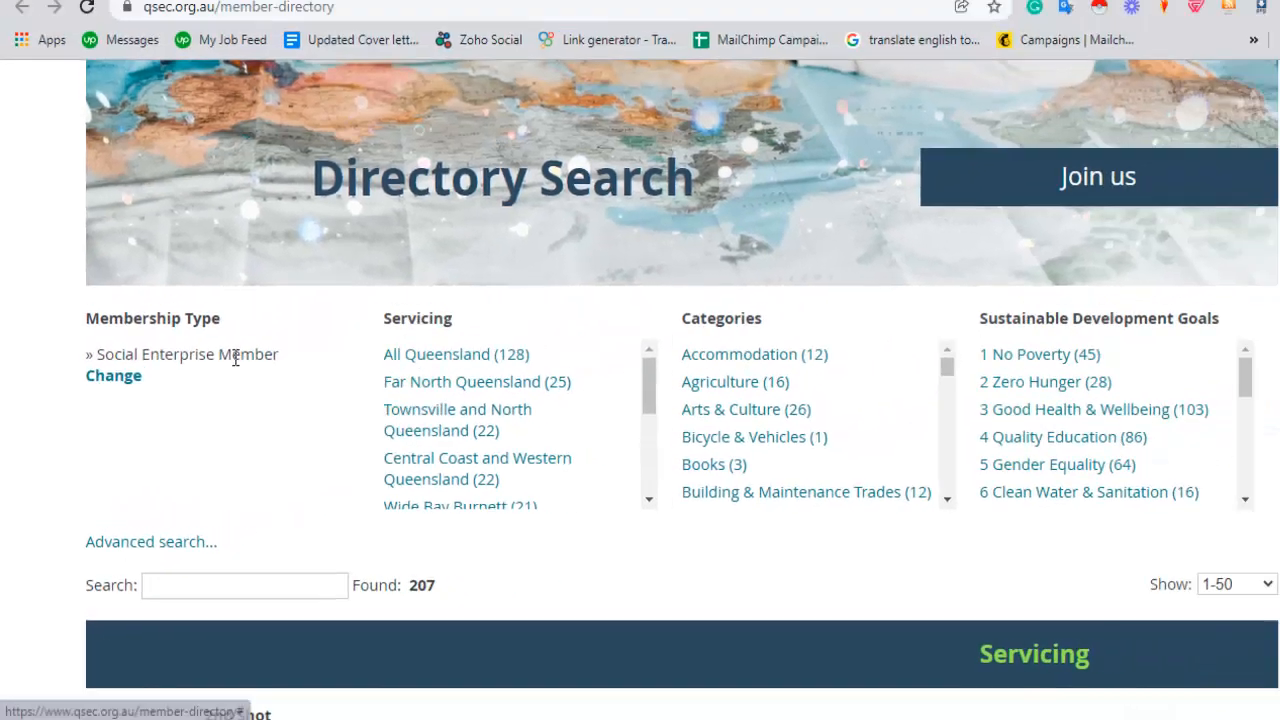
- Examine the filtered member listings and recheck the job posting's data entry requirements
{"action": "scroll", "coordinate": [255, 400], "scroll_direction": "down", "scroll_amount": 3}
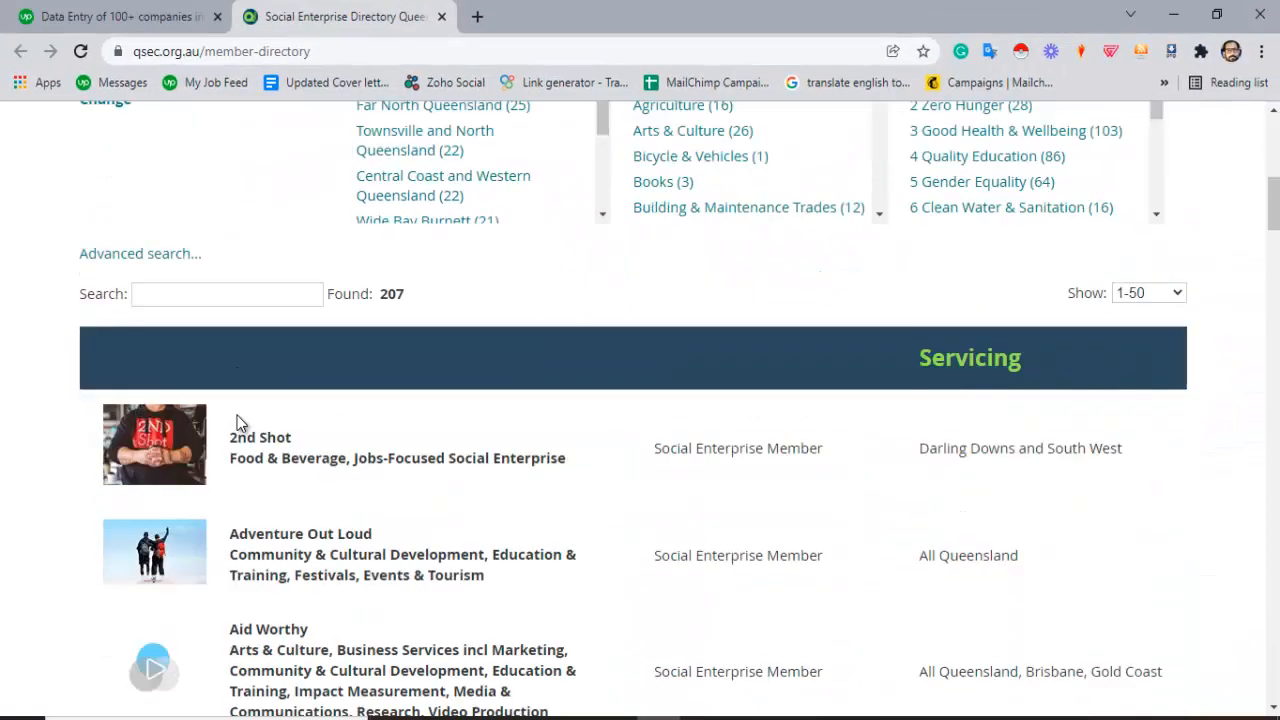
{"action": "scroll", "coordinate": [237, 415], "scroll_direction": "down", "scroll_amount": 1}
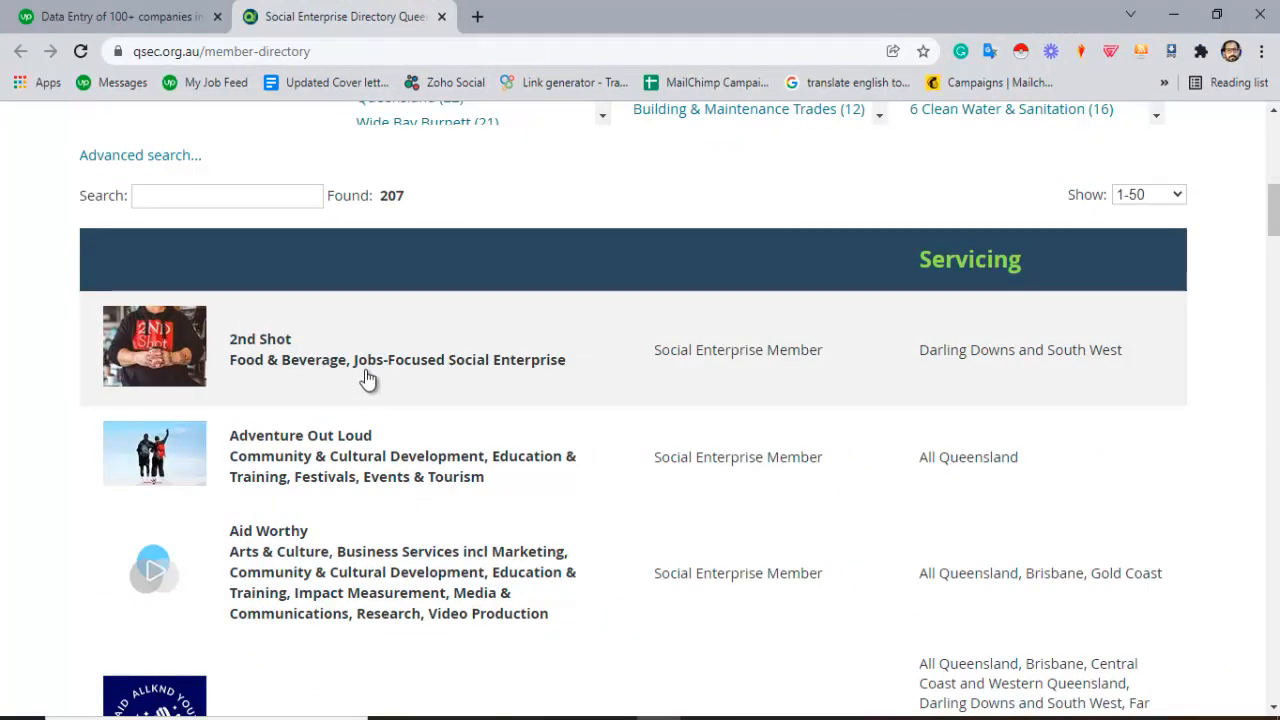
{"action": "scroll", "coordinate": [369, 371], "scroll_direction": "down", "scroll_amount": 1}
{"action": "scroll", "coordinate": [369, 371], "scroll_direction": "up", "scroll_amount": 1}
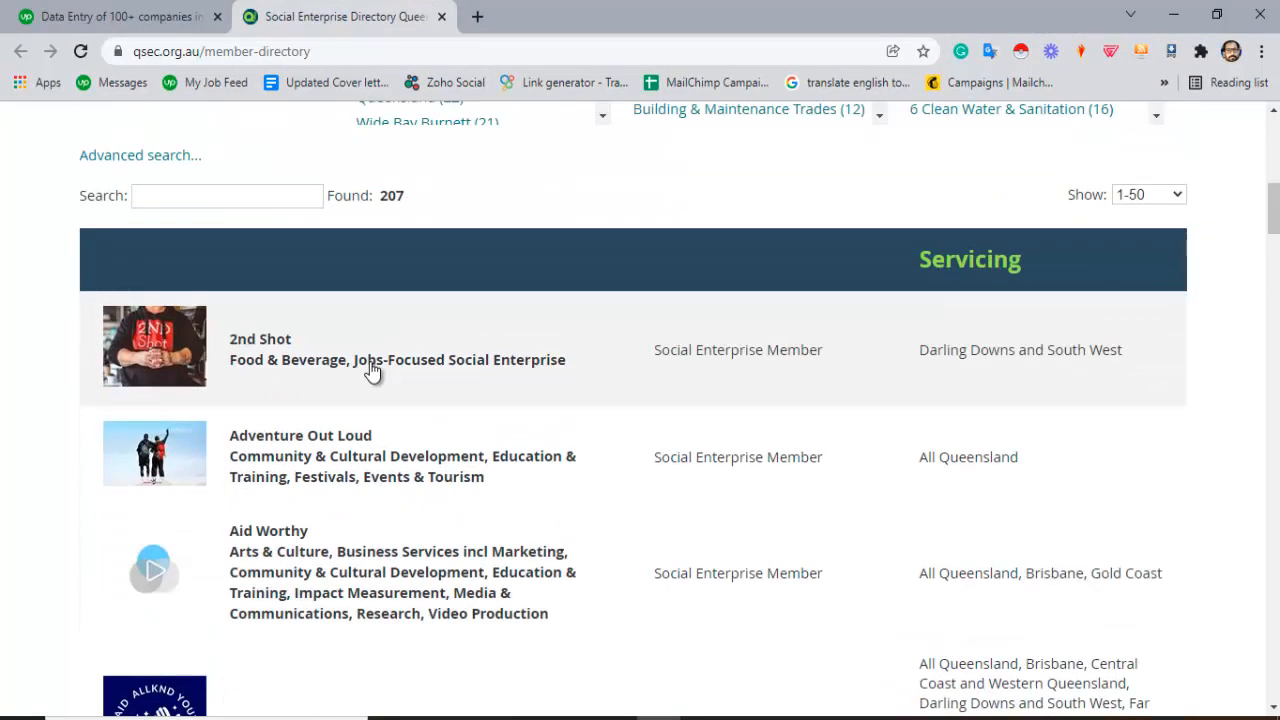
{"action": "left_click", "coordinate": [145, 8]}
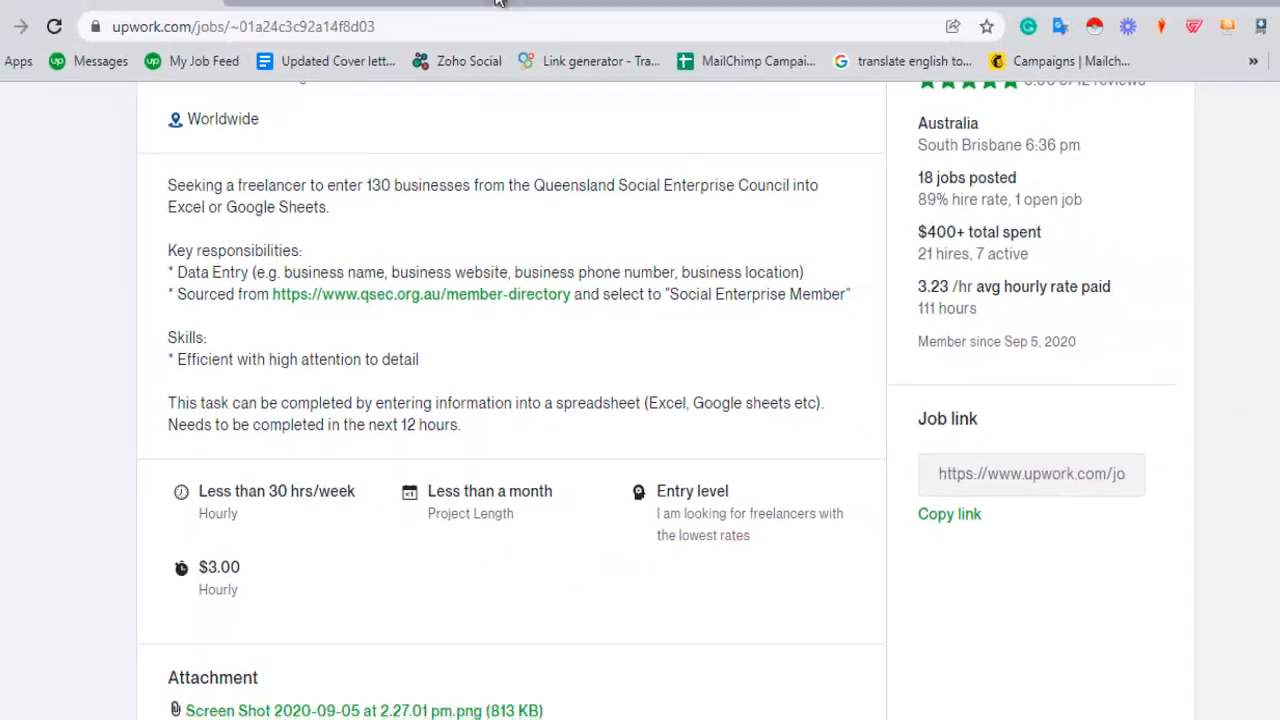
- Create a blank Google Sheets spreadsheet in a new browser tab
{"action": "left_click", "coordinate": [480, 17]}
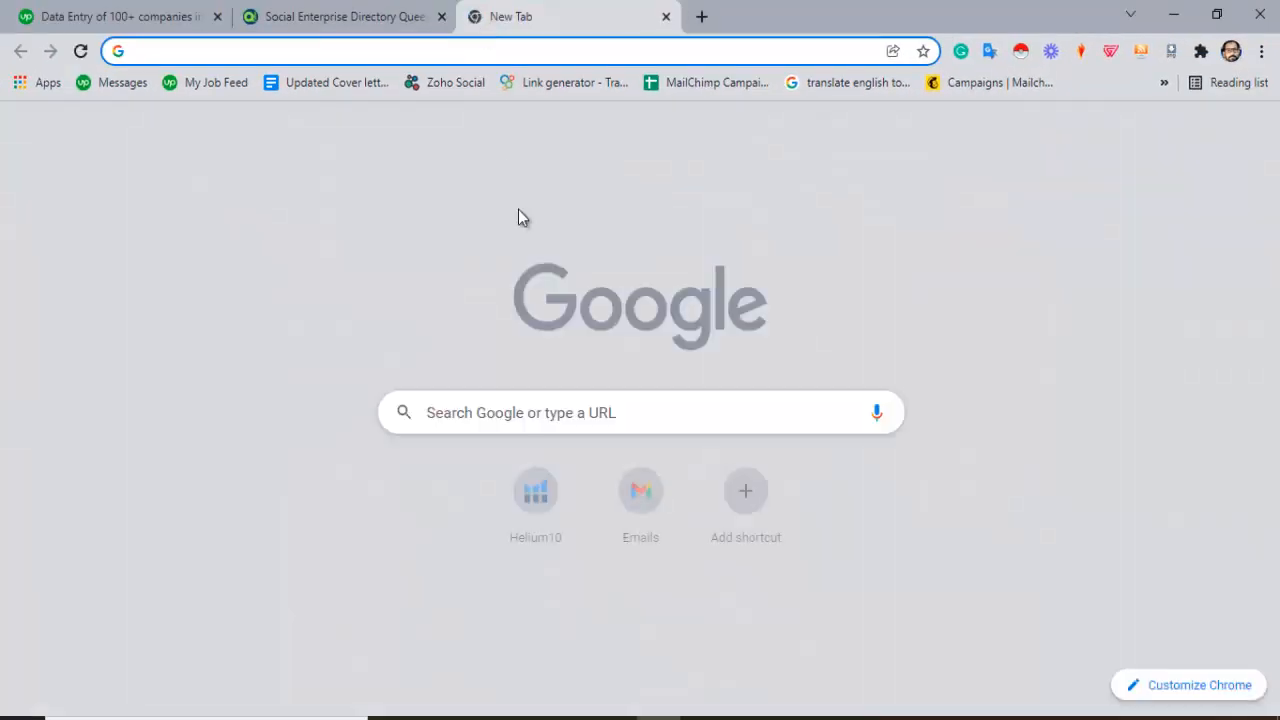
{"action": "left_click", "coordinate": [1203, 143]}
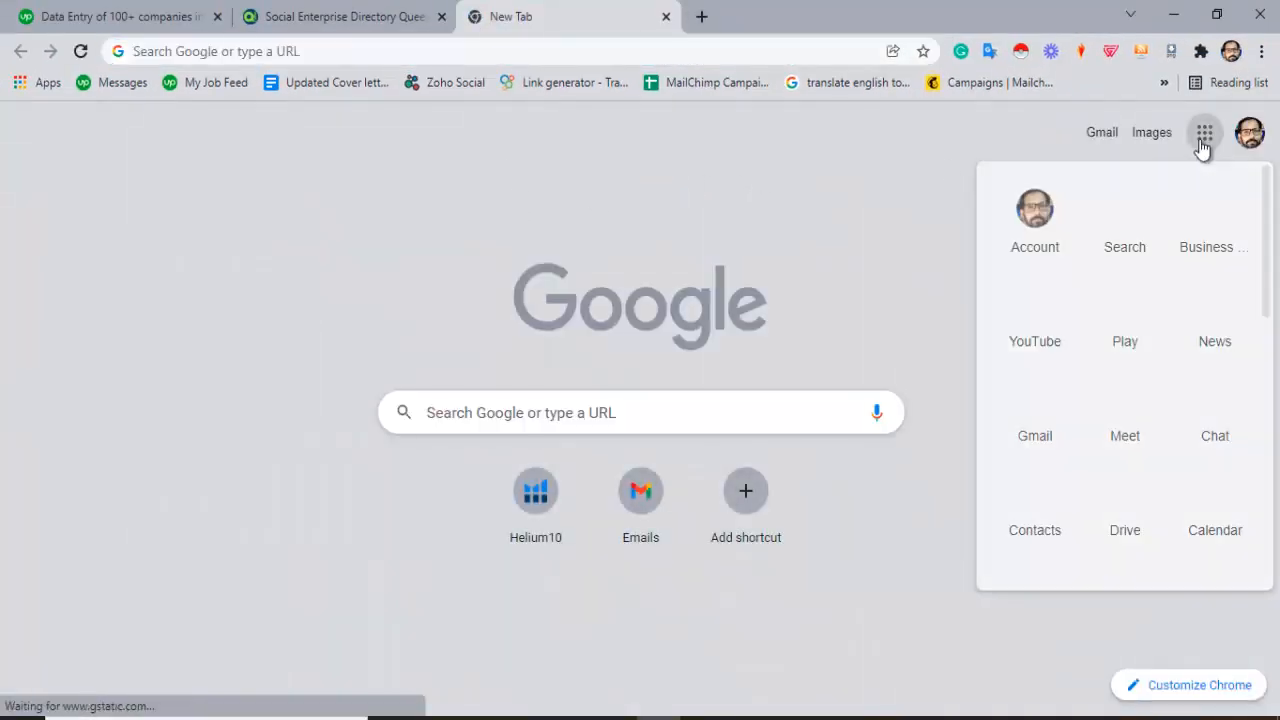
{"action": "scroll", "coordinate": [1135, 360], "scroll_direction": "down", "scroll_amount": 6}
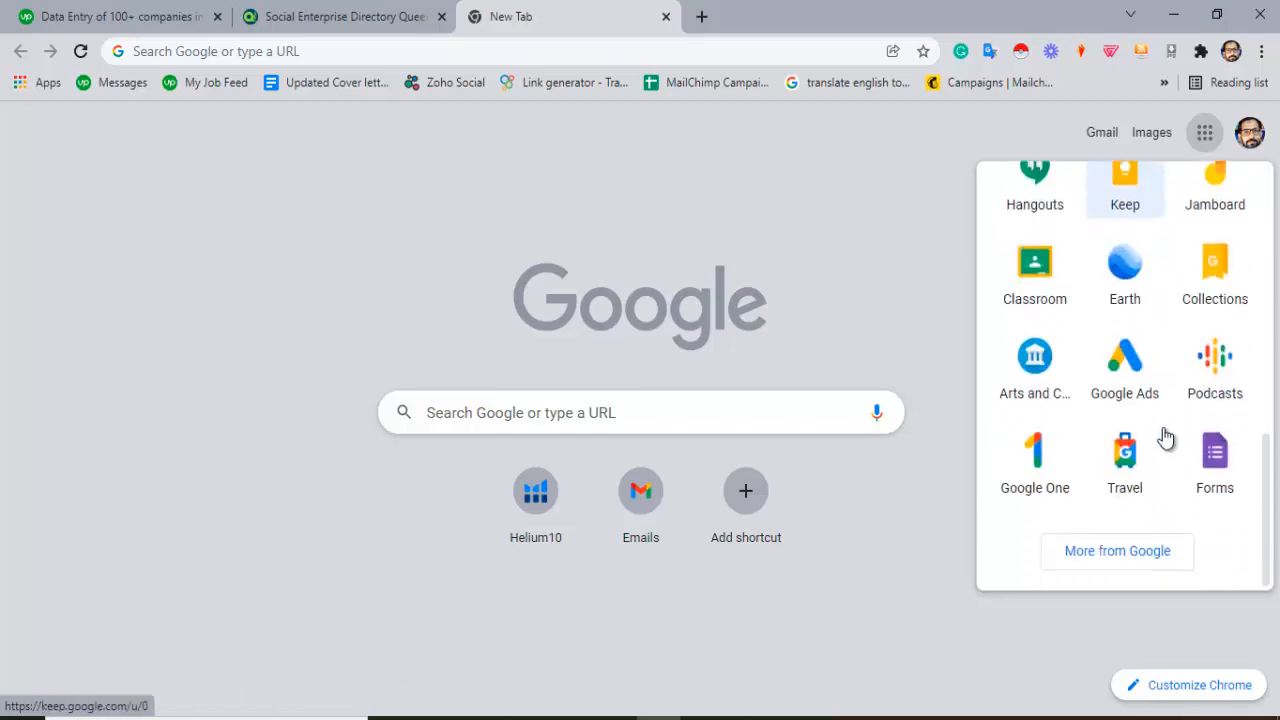
{"action": "scroll", "coordinate": [1157, 371], "scroll_direction": "up", "scroll_amount": 3}
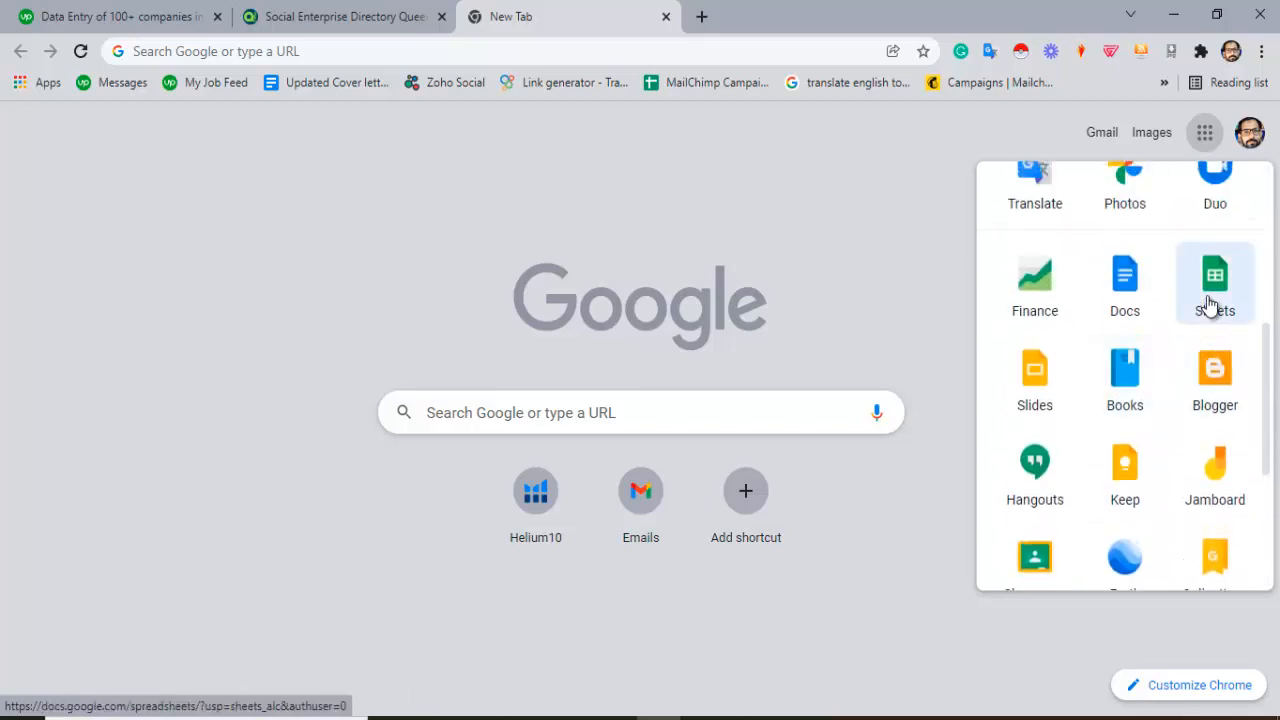
{"action": "left_click", "coordinate": [1210, 303]}
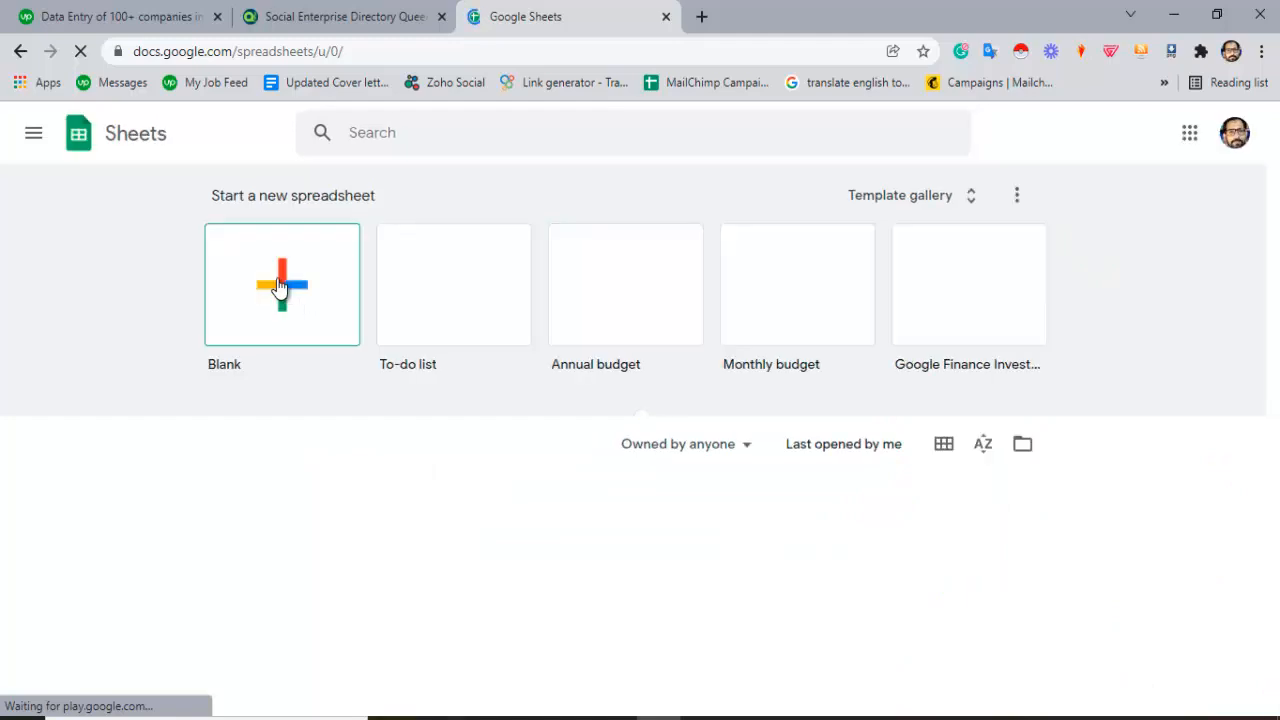
{"action": "left_click", "coordinate": [277, 280]}
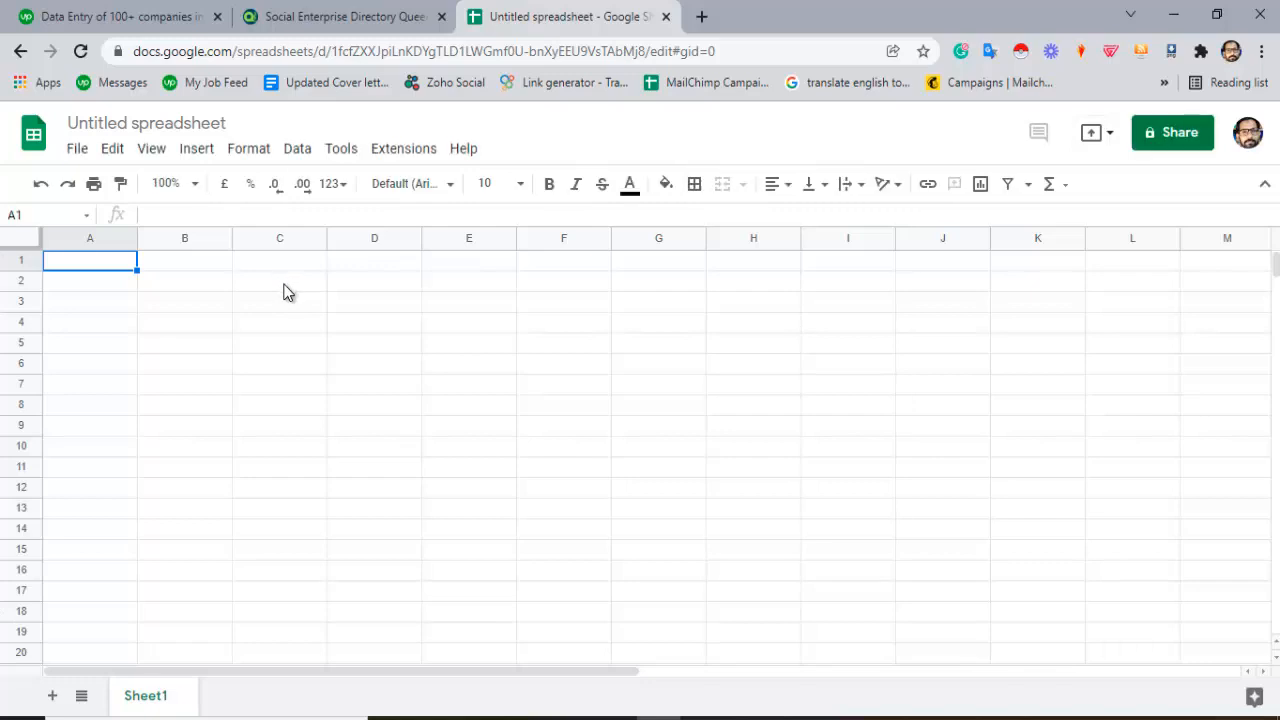
- Rename the spreadsheet as Social Enterprises and dismiss the browser notification
{"action": "left_click", "coordinate": [176, 126]}
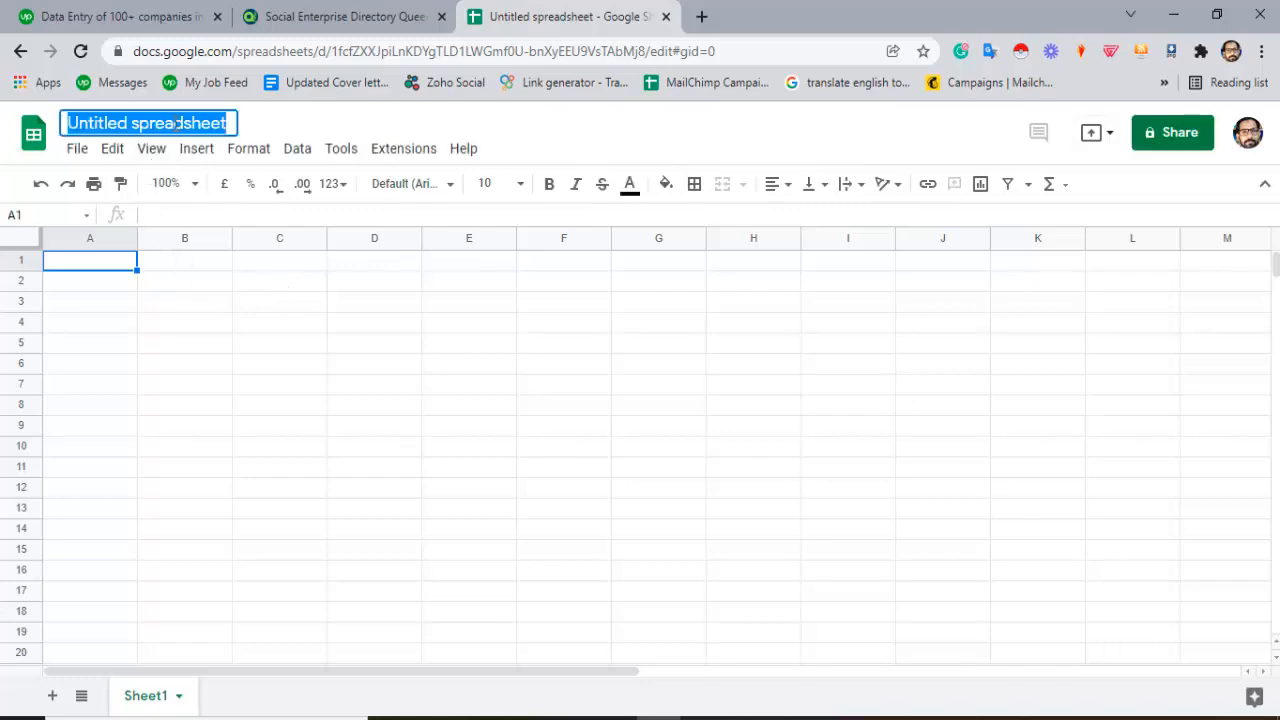
{"action": "type", "text": "So"}
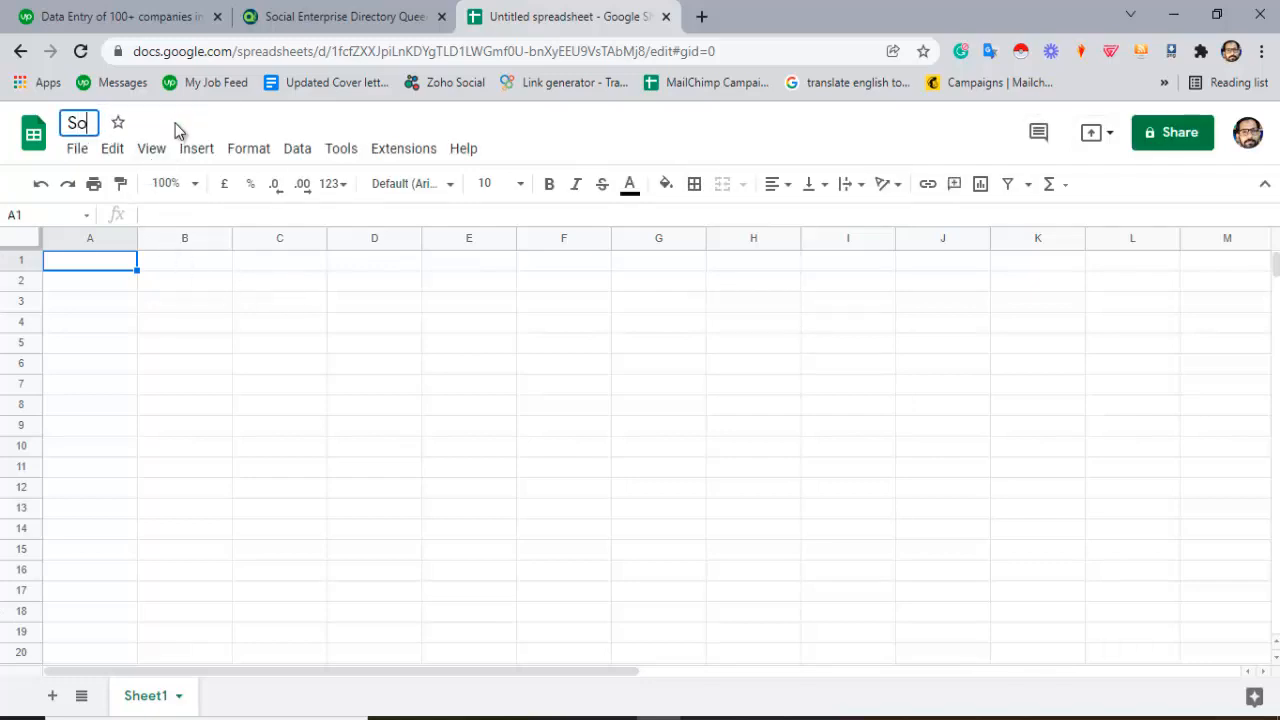
{"action": "type", "text": "cial "}
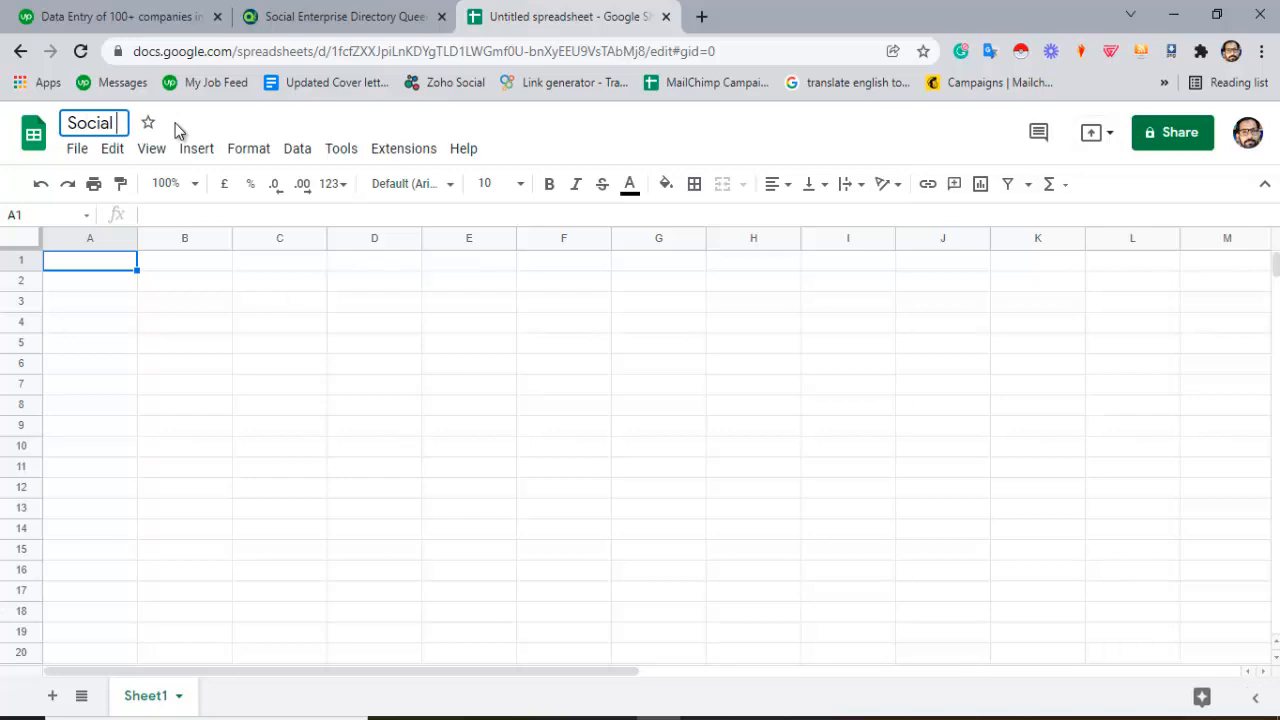
{"action": "type", "text": "Enter"}
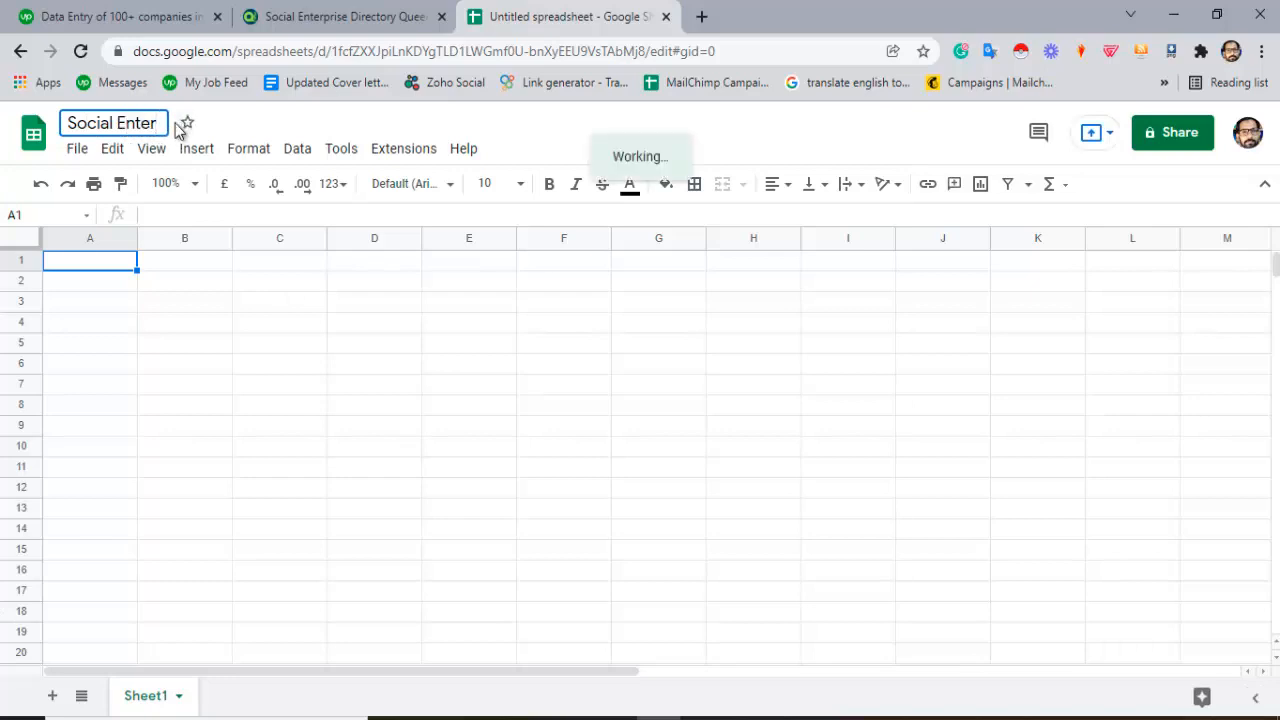
{"action": "type", "text": "pris"}
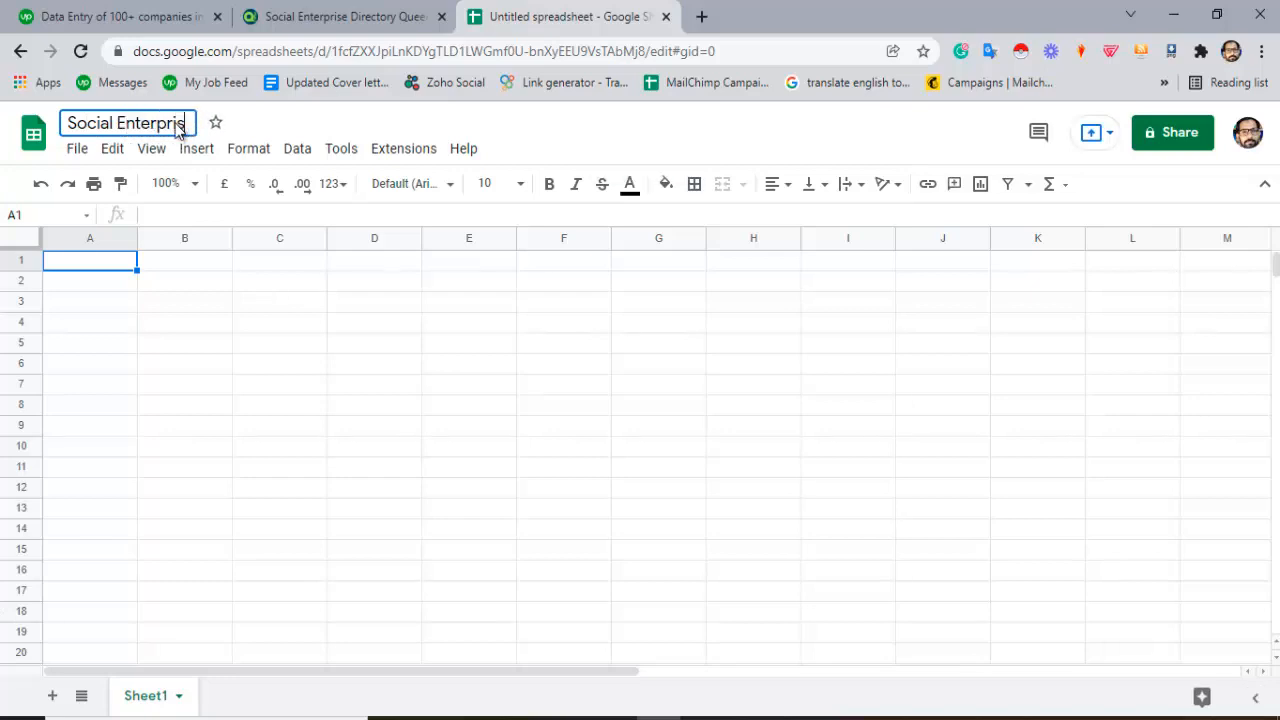
{"action": "type", "text": "es"}
{"action": "key", "text": "Return"}
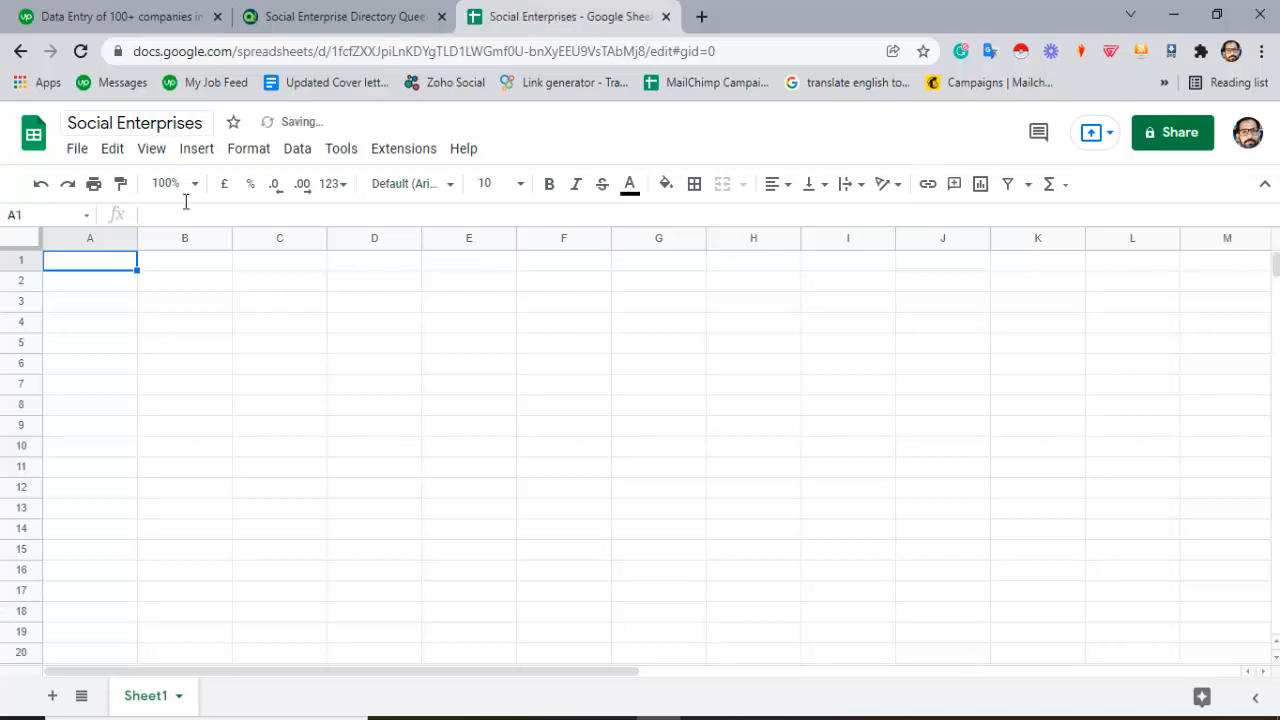
{"action": "left_click", "coordinate": [212, 318]}
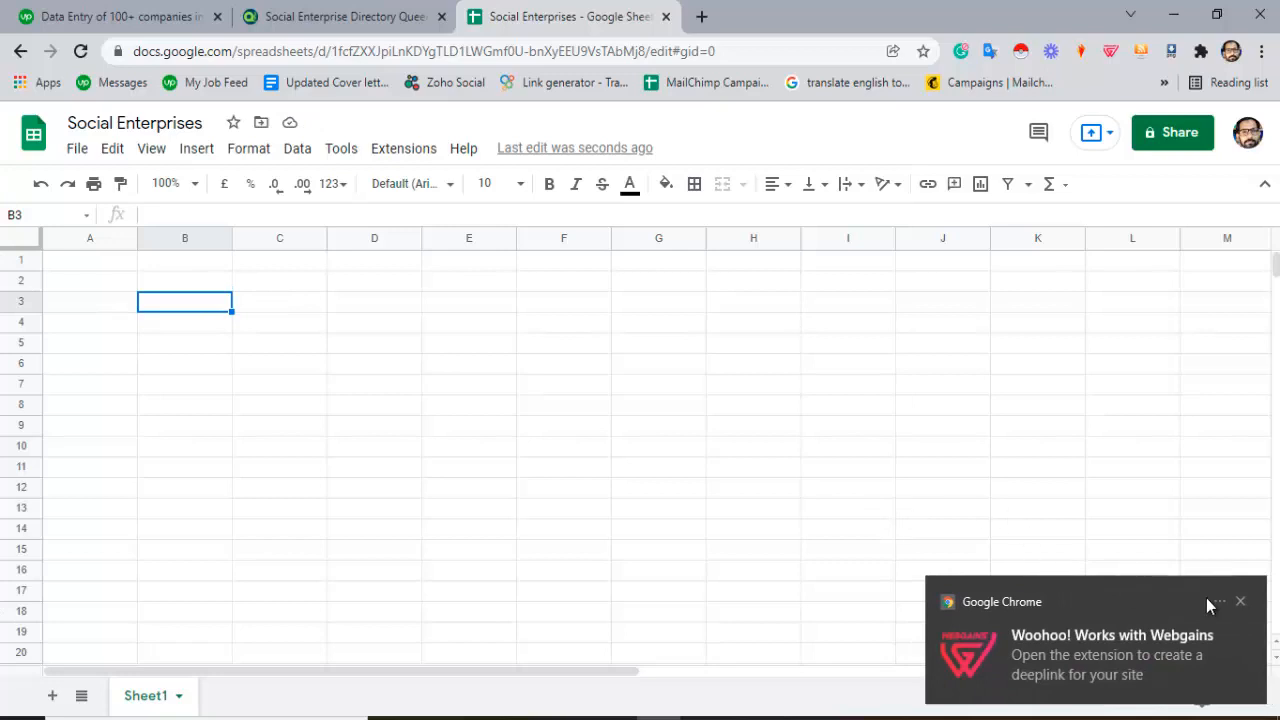
{"action": "left_click", "coordinate": [1240, 601]}
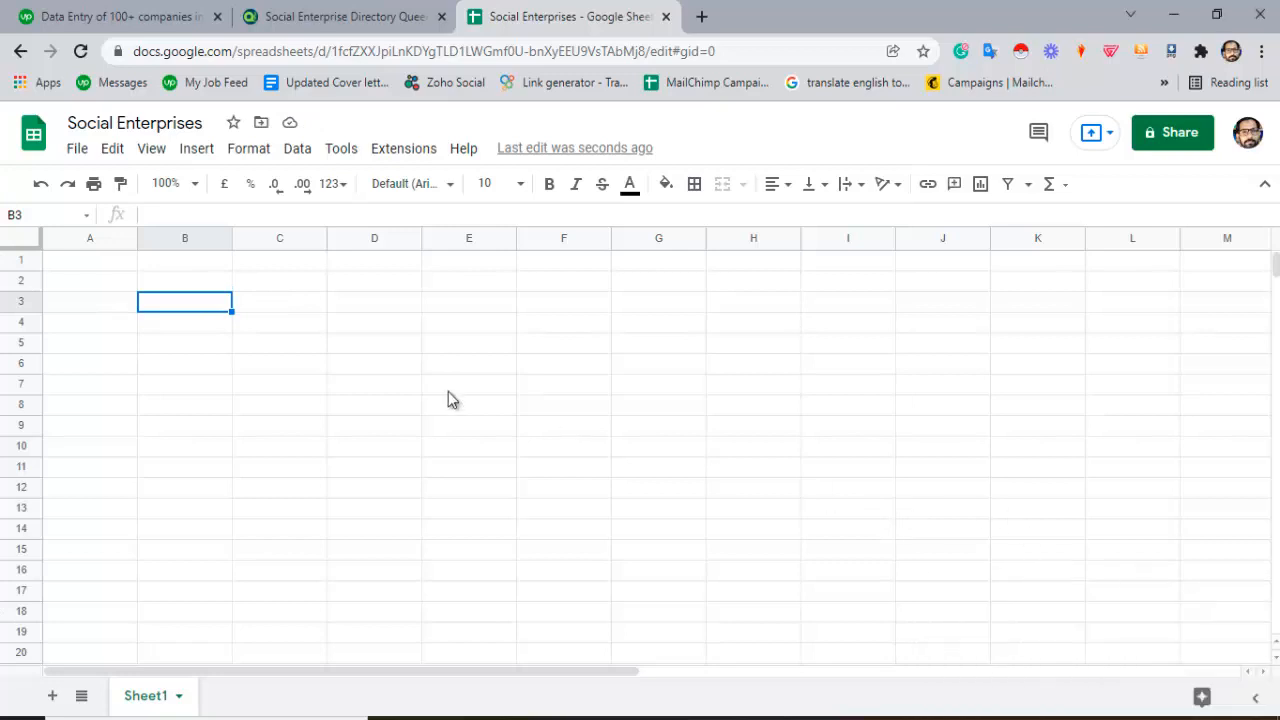
- Copy "business name" from the job posting's responsibilities into cell A1 of the spreadsheet and widen column A
{"action": "left_click", "coordinate": [93, 279]}
{"action": "left_click", "coordinate": [172, 18]}
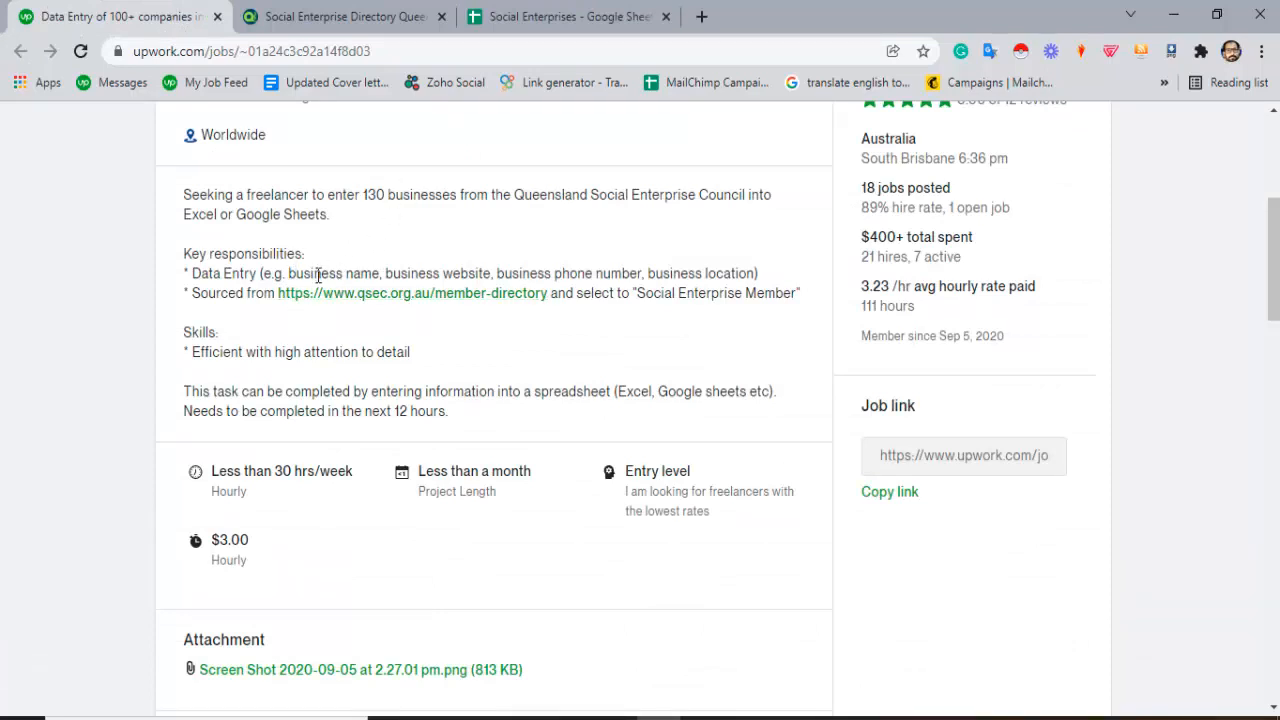
{"action": "left_click_drag", "start_coordinate": [288, 273], "coordinate": [381, 273]}
{"action": "key", "text": "ctrl+c"}
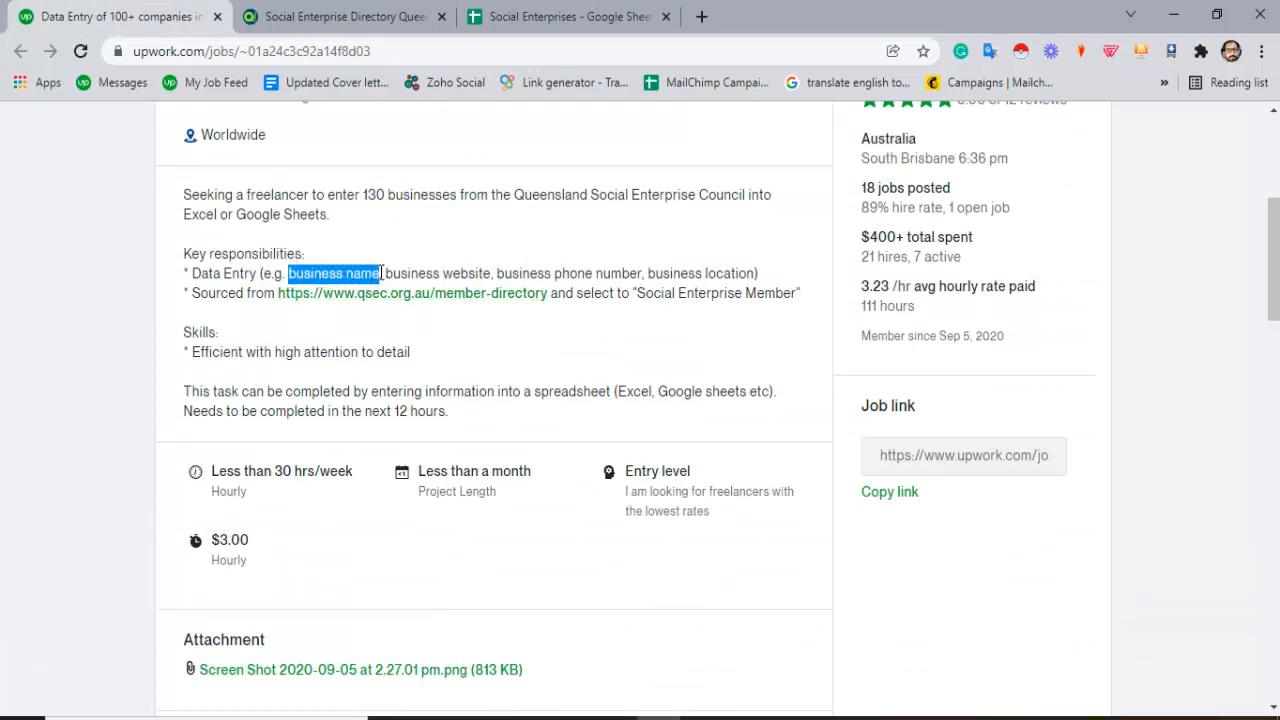
{"action": "left_click", "coordinate": [563, 16]}
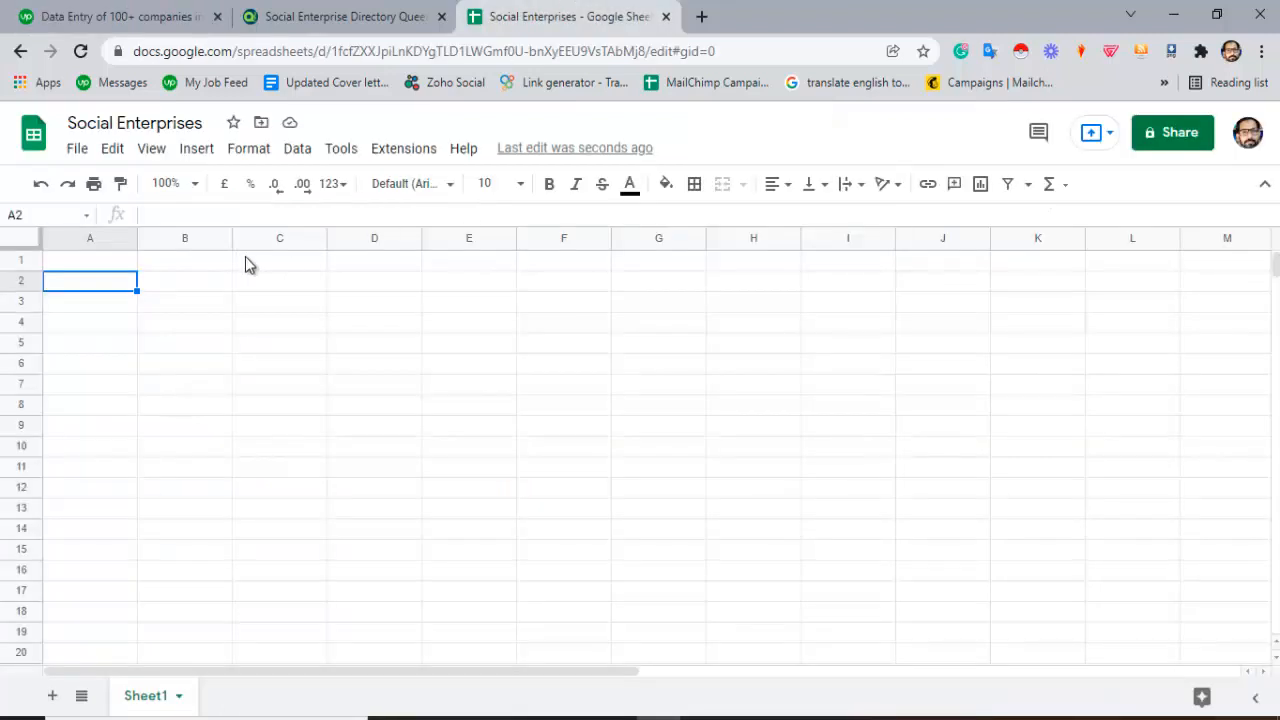
{"action": "left_click", "coordinate": [114, 262]}
{"action": "key", "text": "ctrl+v"}
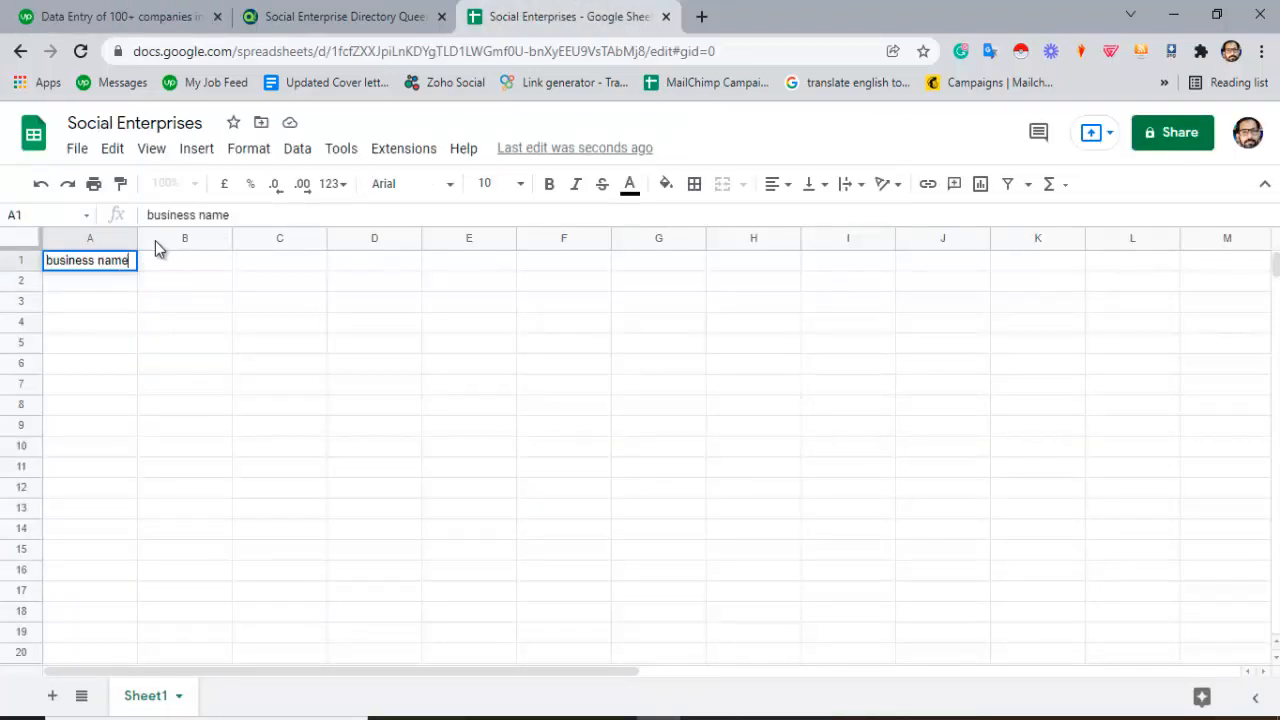
{"action": "left_click", "coordinate": [149, 279]}
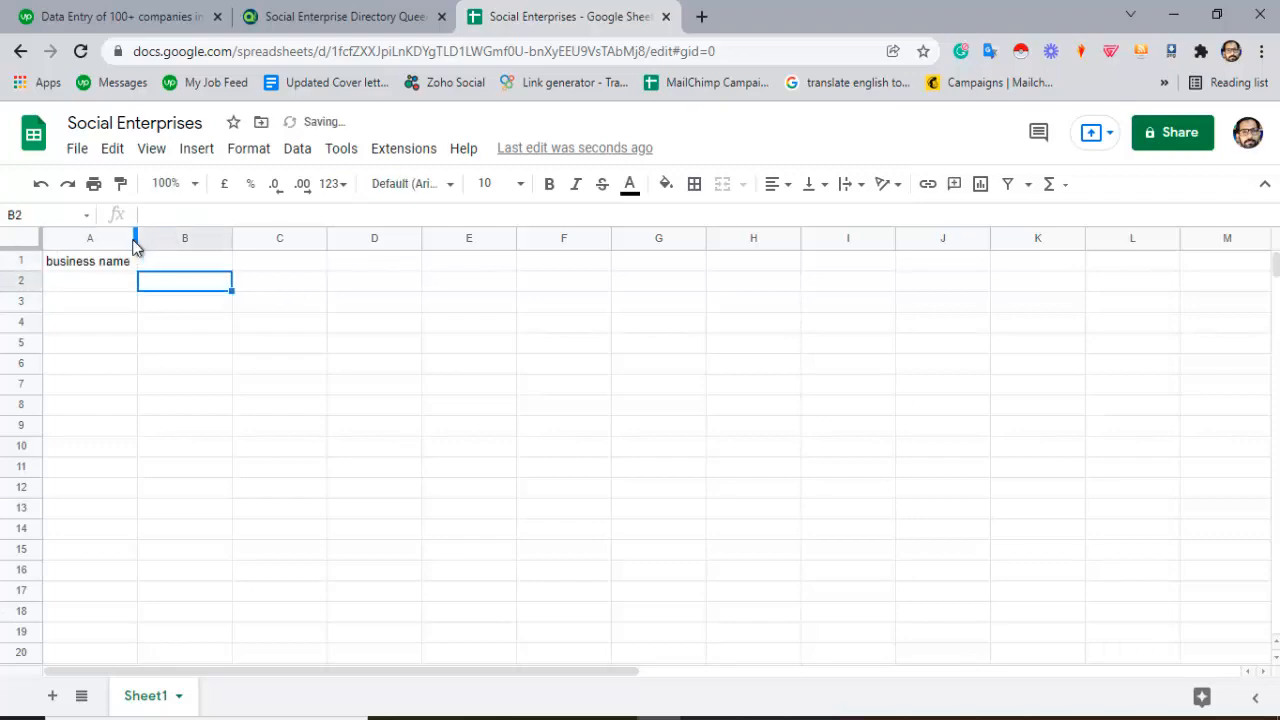
{"action": "left_click_drag", "start_coordinate": [136, 237], "coordinate": [191, 240]}
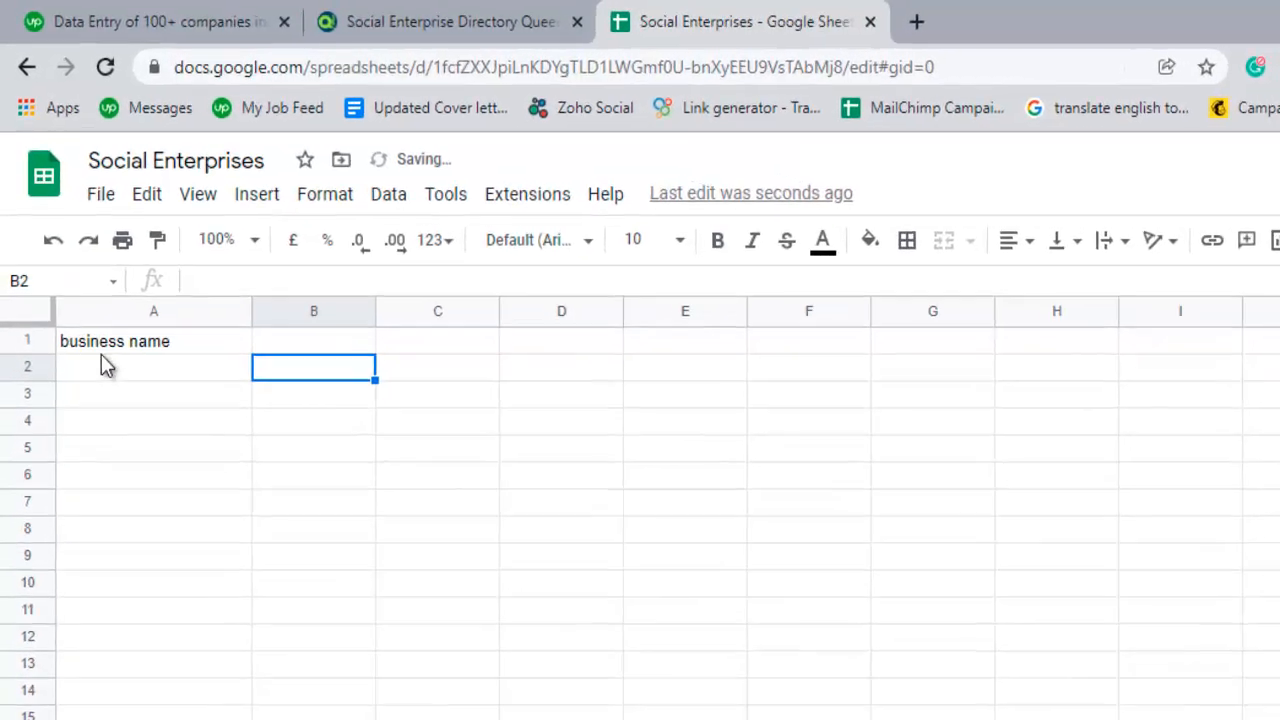
- Capitalize both words of the heading in cell A1 so it reads "Business Name"
{"action": "double_click", "coordinate": [115, 375]}
{"action": "left_click_drag", "start_coordinate": [76, 374], "coordinate": [52, 372]}
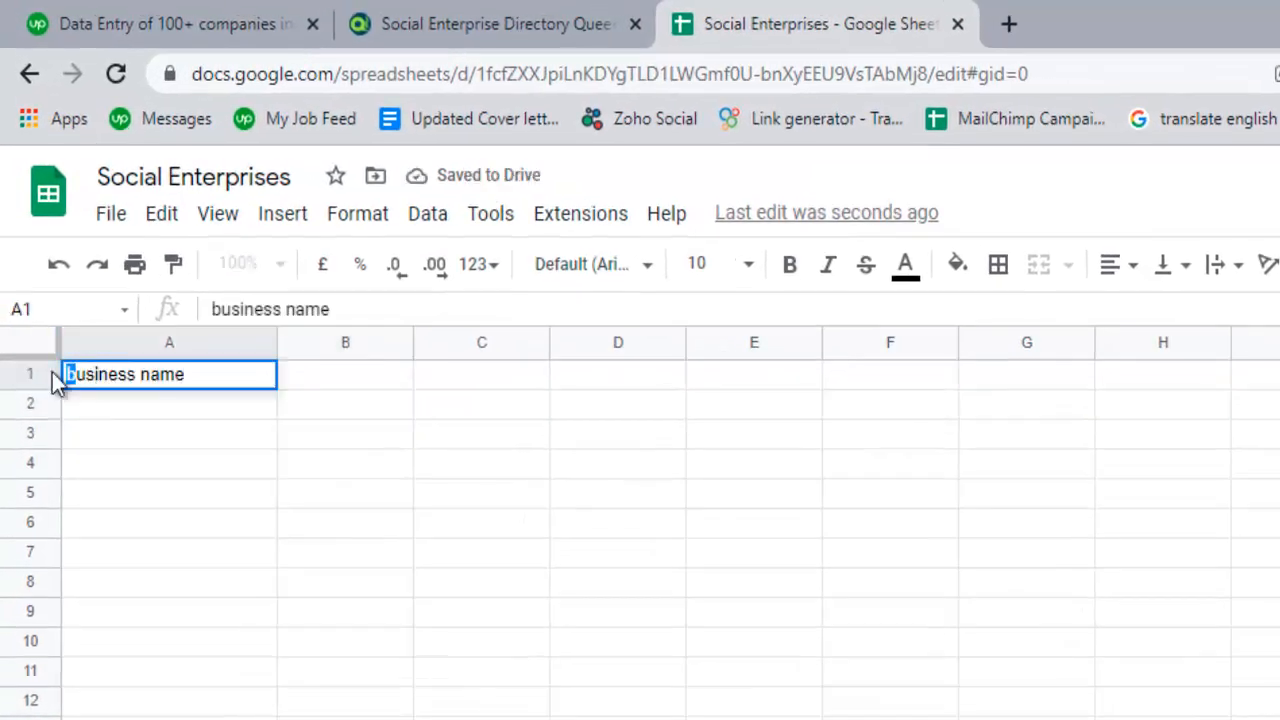
{"action": "type", "text": "V"}
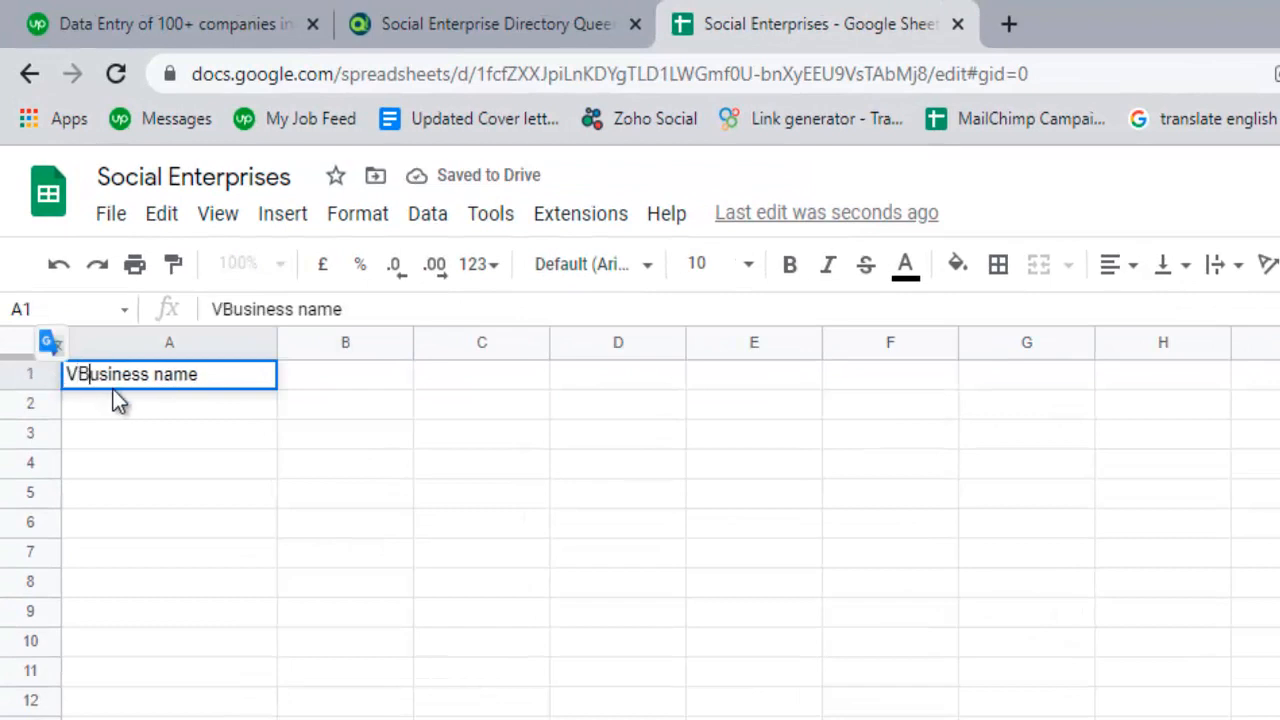
{"action": "key", "text": "BackSpace"}
{"action": "type", "text": "B"}
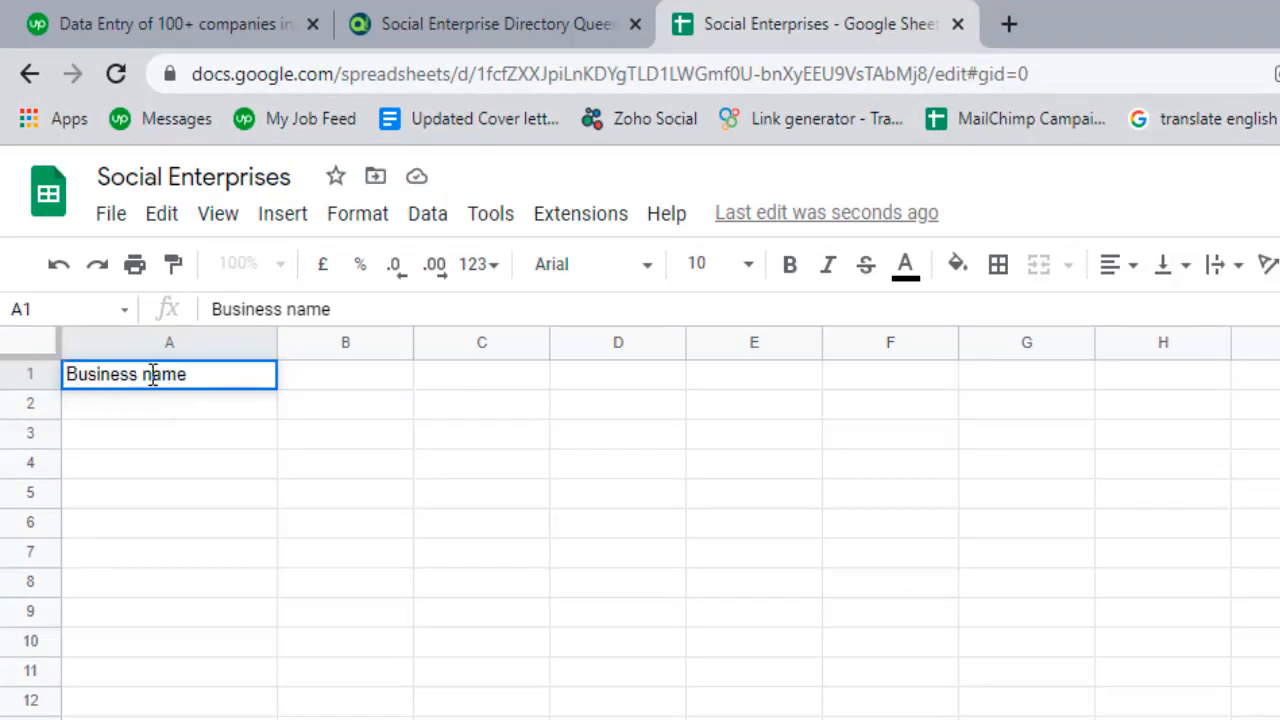
{"action": "left_click", "coordinate": [152, 374]}
{"action": "key", "text": "Delete"}
{"action": "type", "text": "N"}
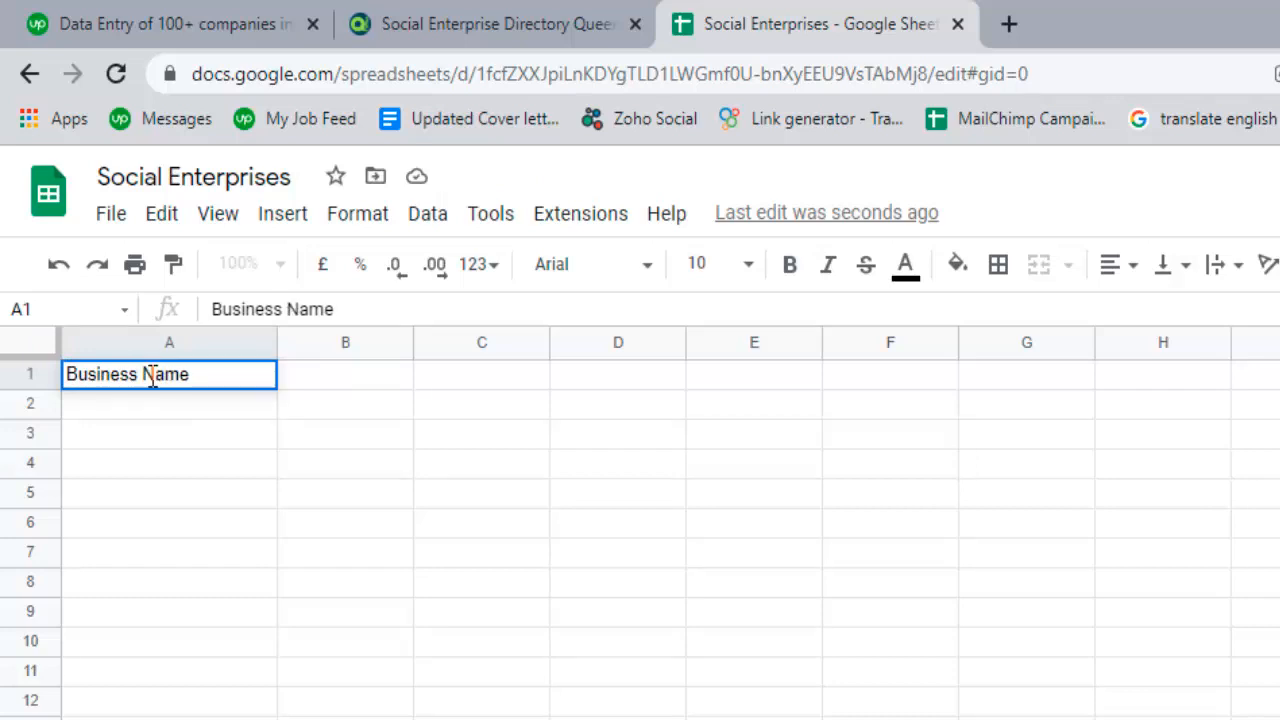
- Enter the heading "Business Website" in cell B1 and widen column B to fit it
{"action": "left_click", "coordinate": [346, 371]}
{"action": "double_click", "coordinate": [350, 372]}
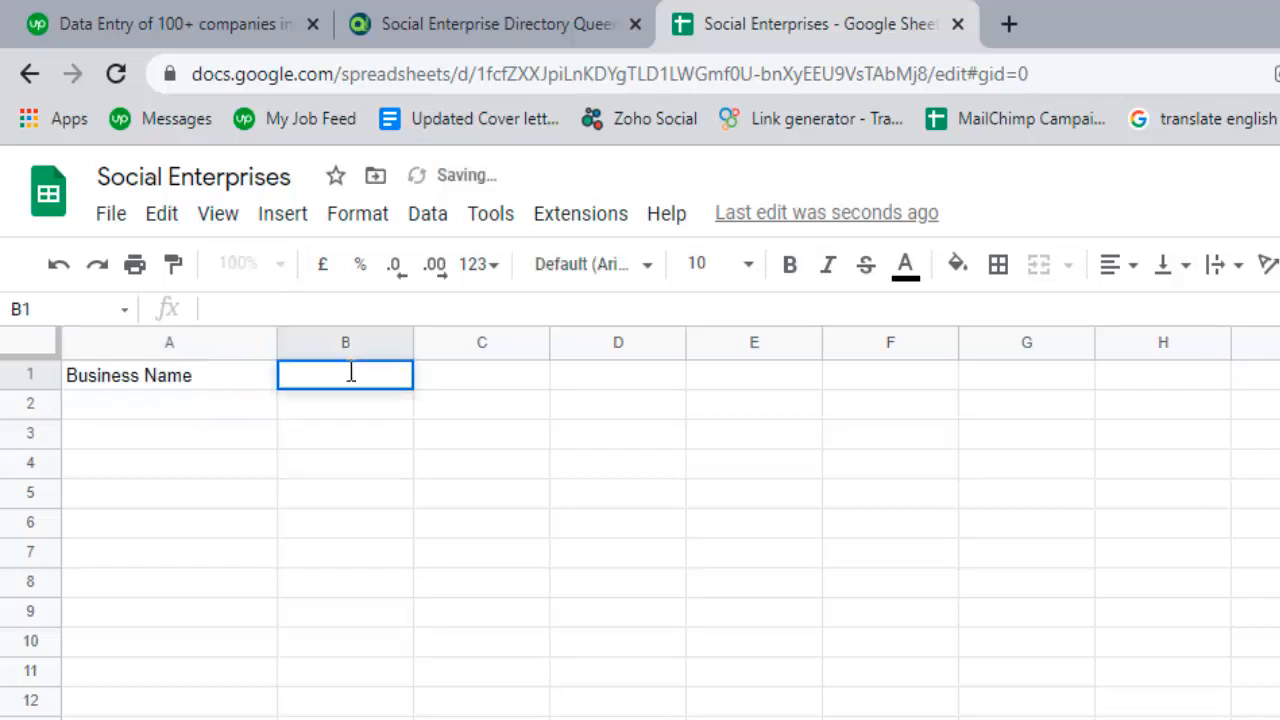
{"action": "type", "text": "Busine"}
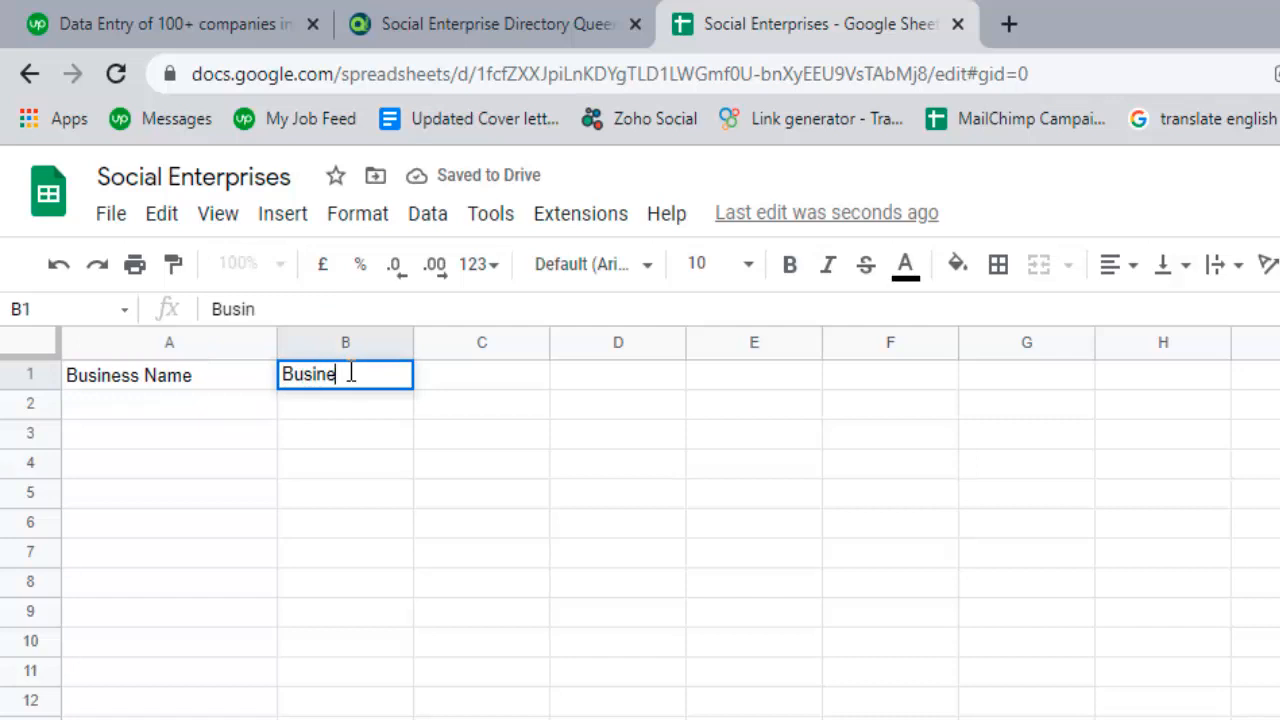
{"action": "type", "text": "ss Websitr"}
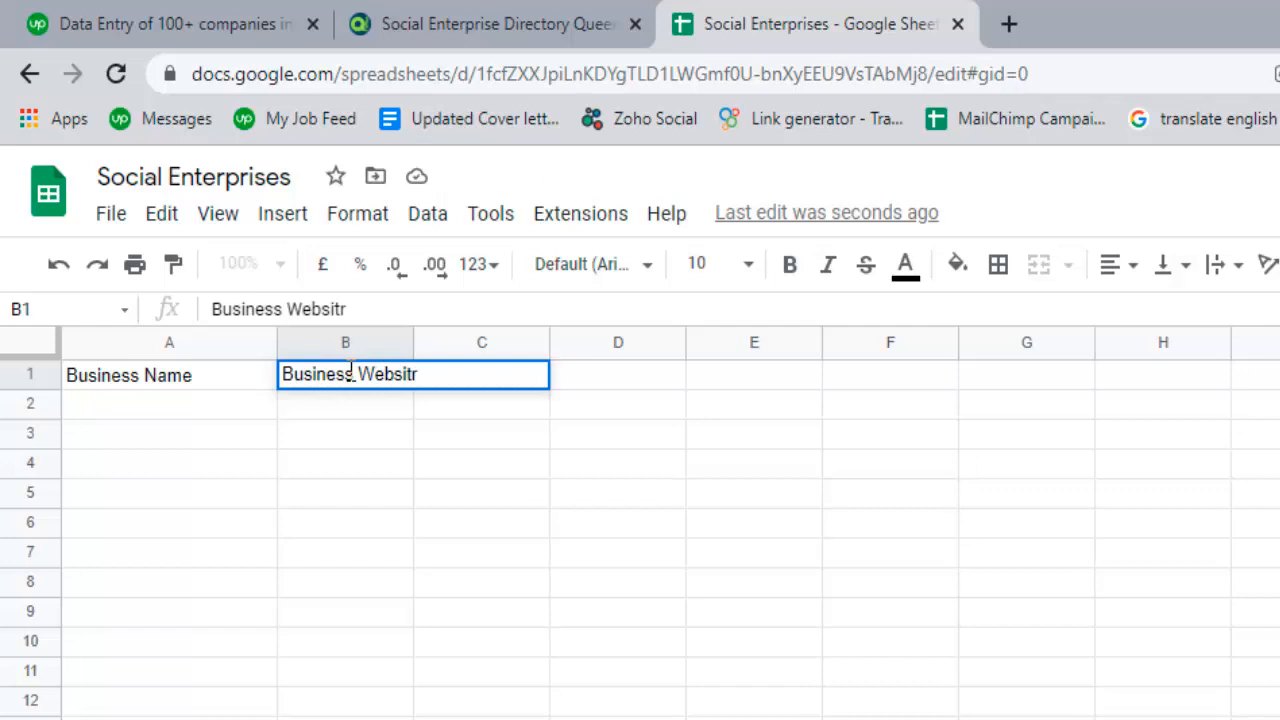
{"action": "key", "text": "BackSpace"}
{"action": "type", "text": "e"}
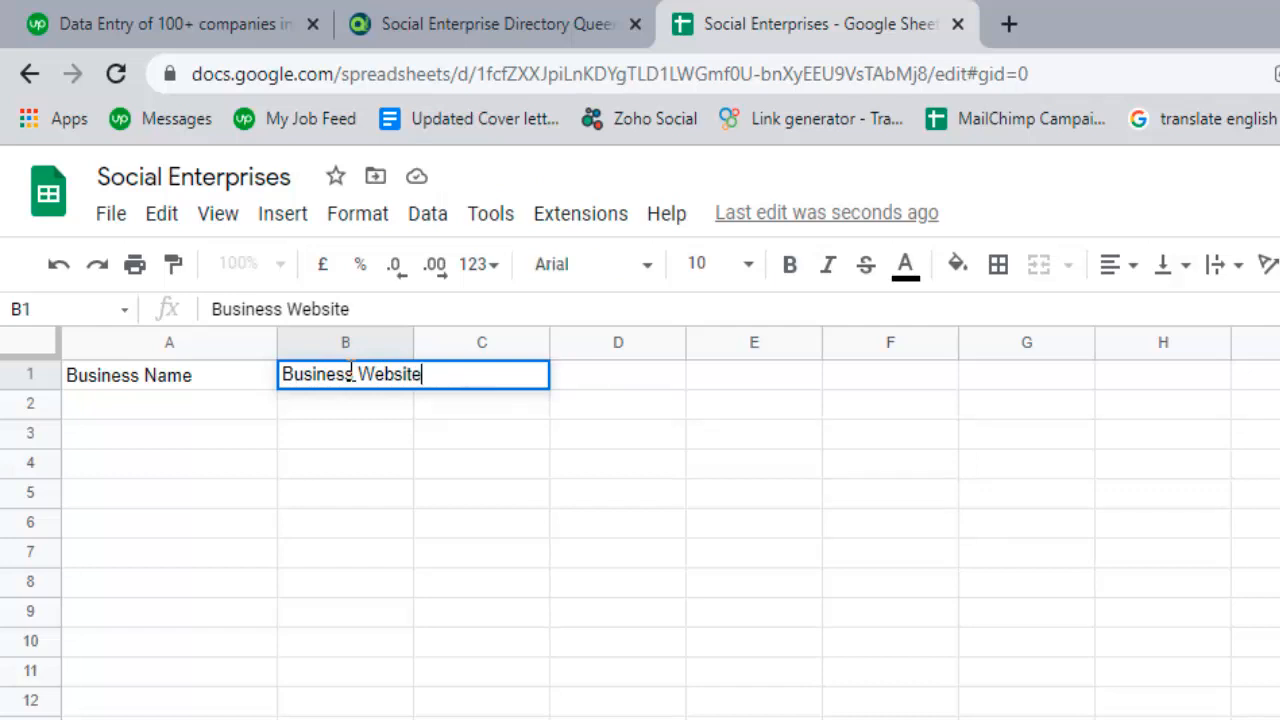
{"action": "key", "text": "Return"}
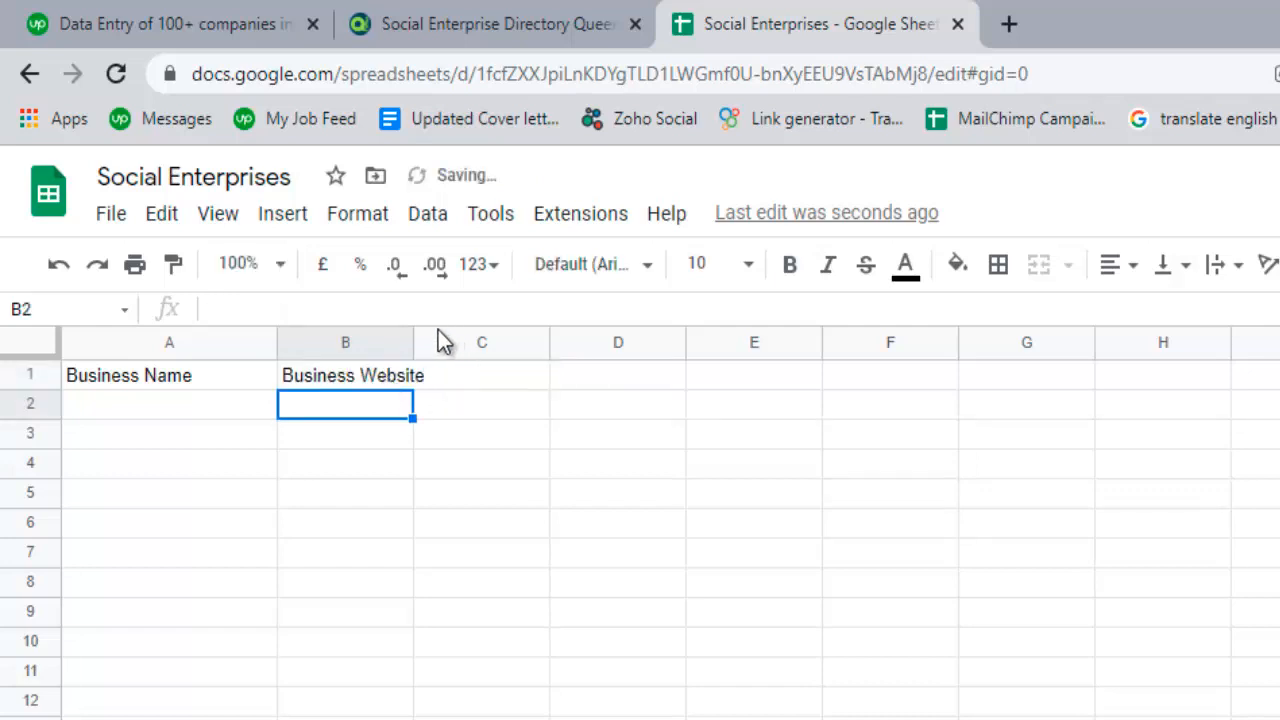
{"action": "left_click_drag", "start_coordinate": [413, 335], "coordinate": [485, 335]}
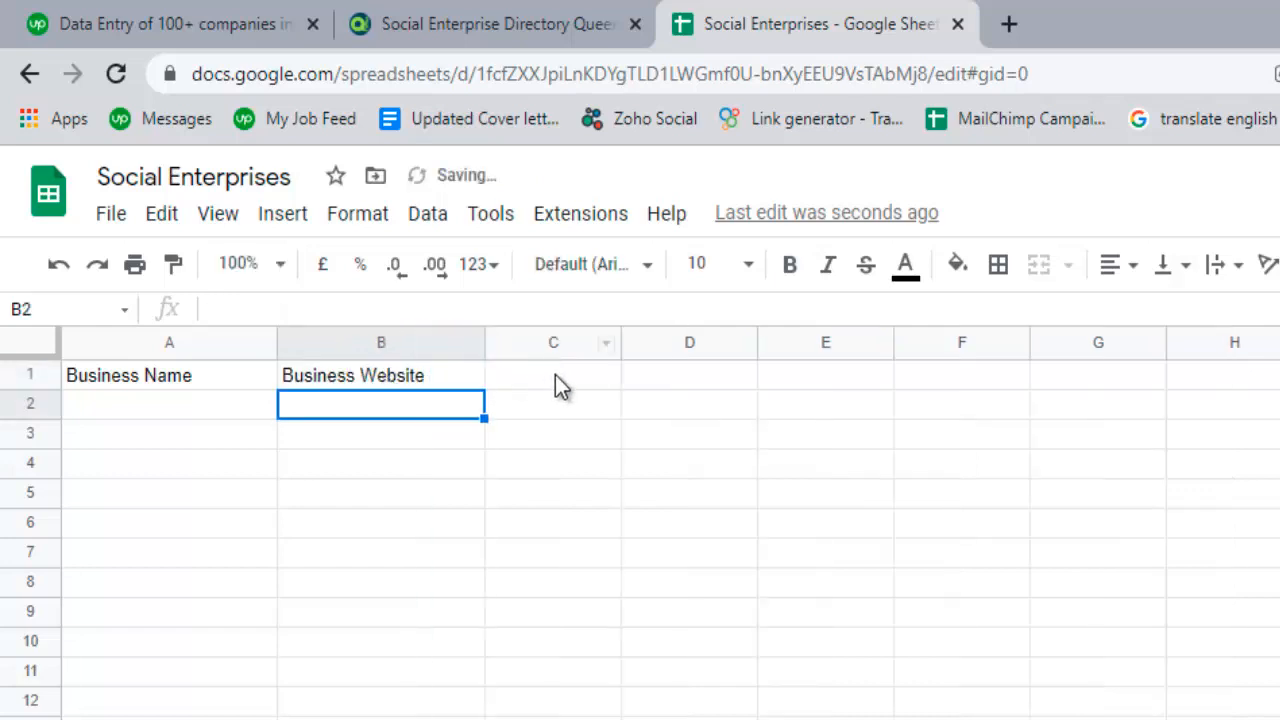
- Enter the heading "Phone Number" in cell C1 and widen column C
{"action": "double_click", "coordinate": [562, 378]}
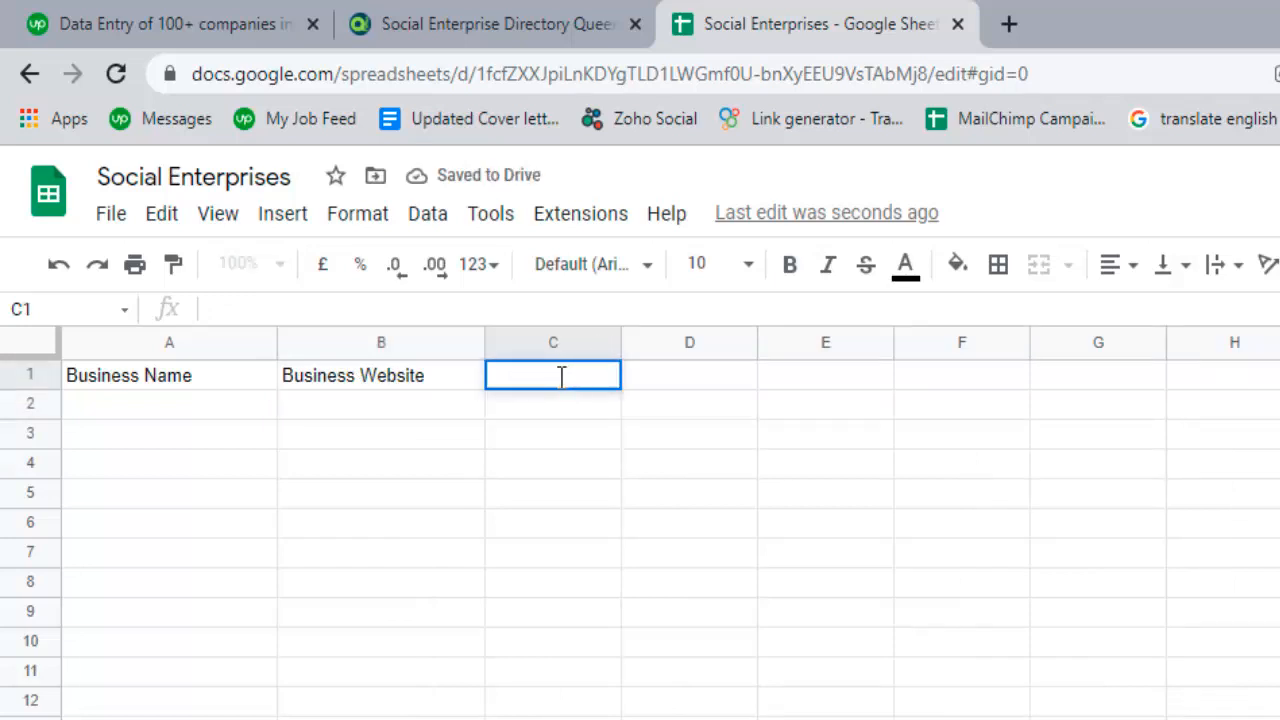
{"action": "type", "text": "Phone "}
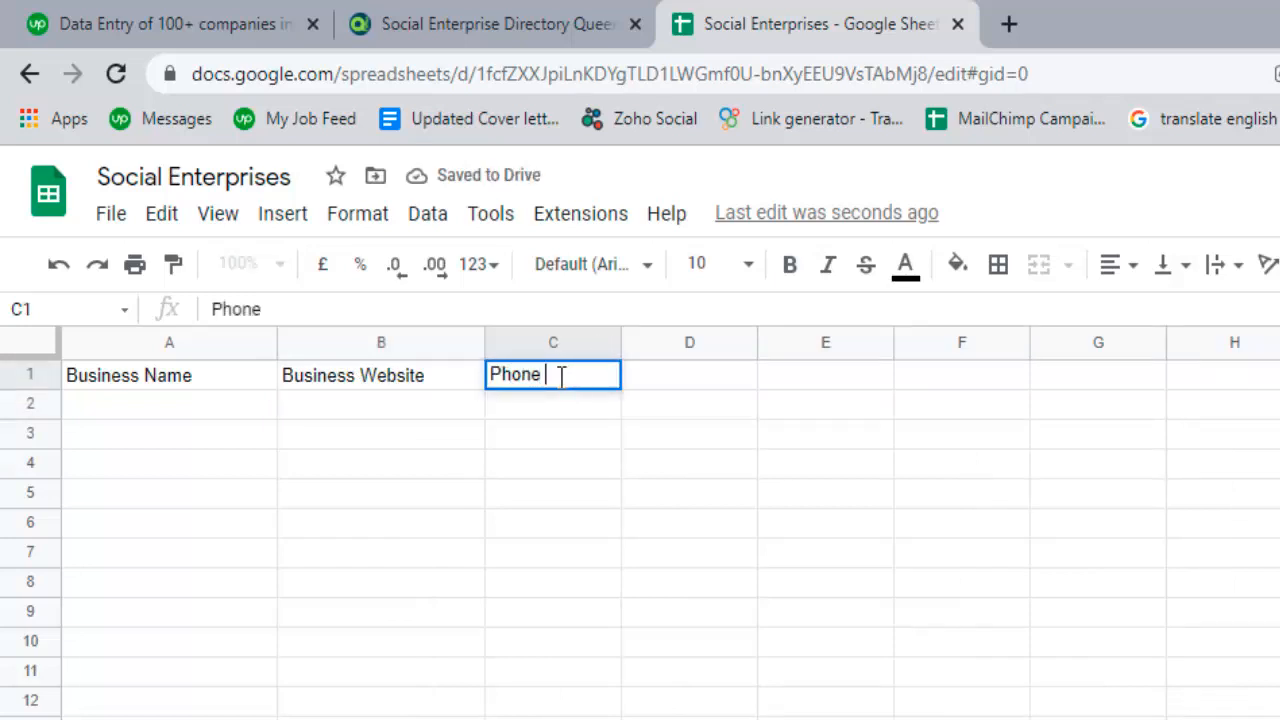
{"action": "type", "text": "Number"}
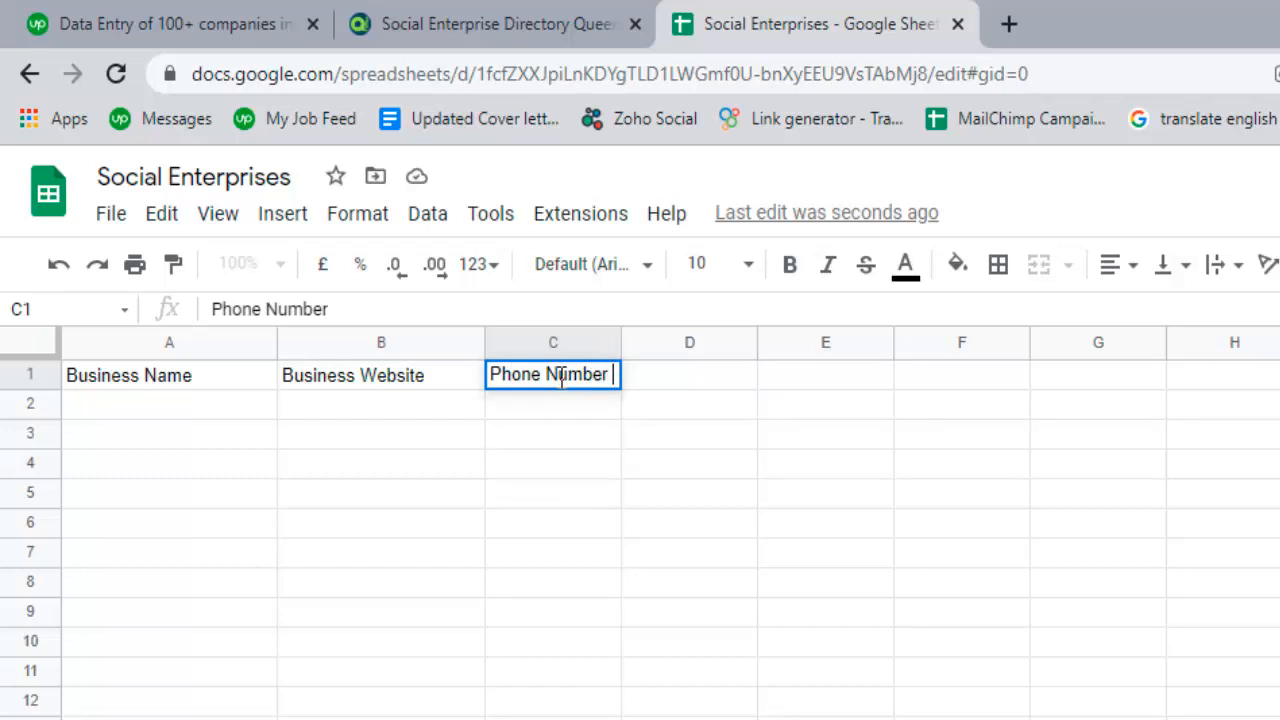
{"action": "key", "text": "Return"}
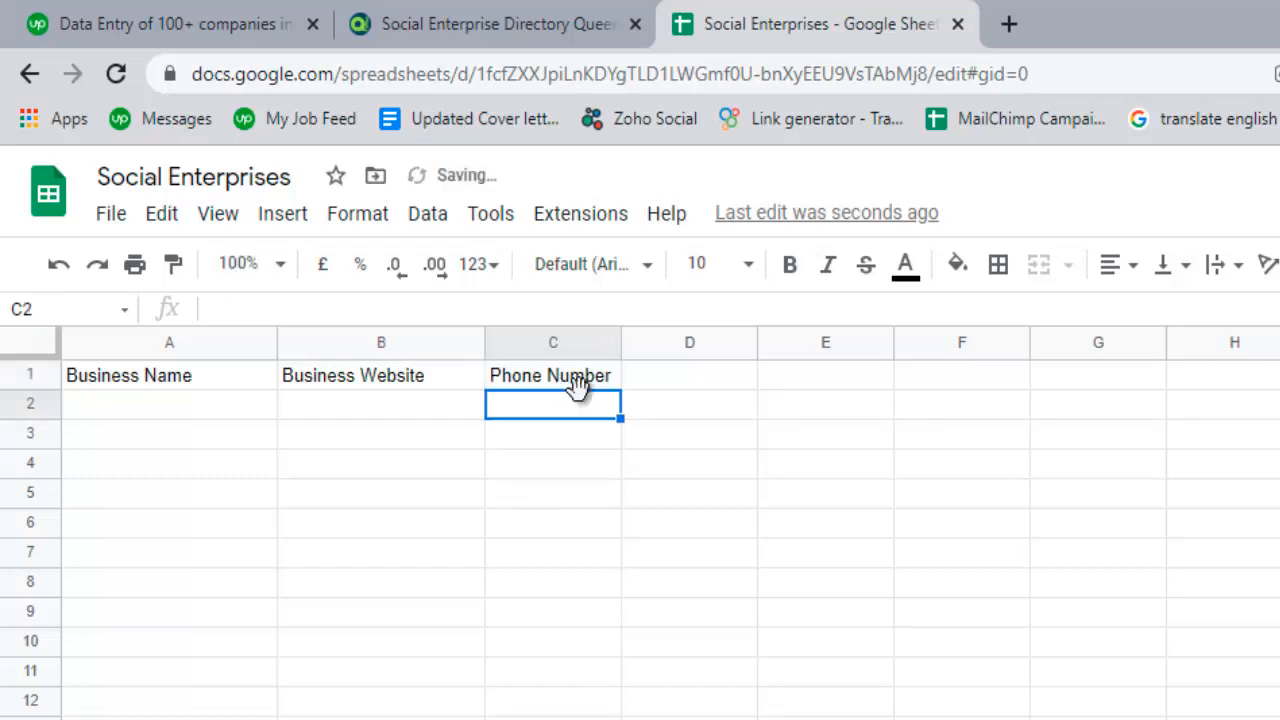
{"action": "left_click_drag", "start_coordinate": [622, 348], "coordinate": [666, 347]}
- Enter the heading "Location" in cell D1 and widen column D
{"action": "left_click", "coordinate": [739, 380]}
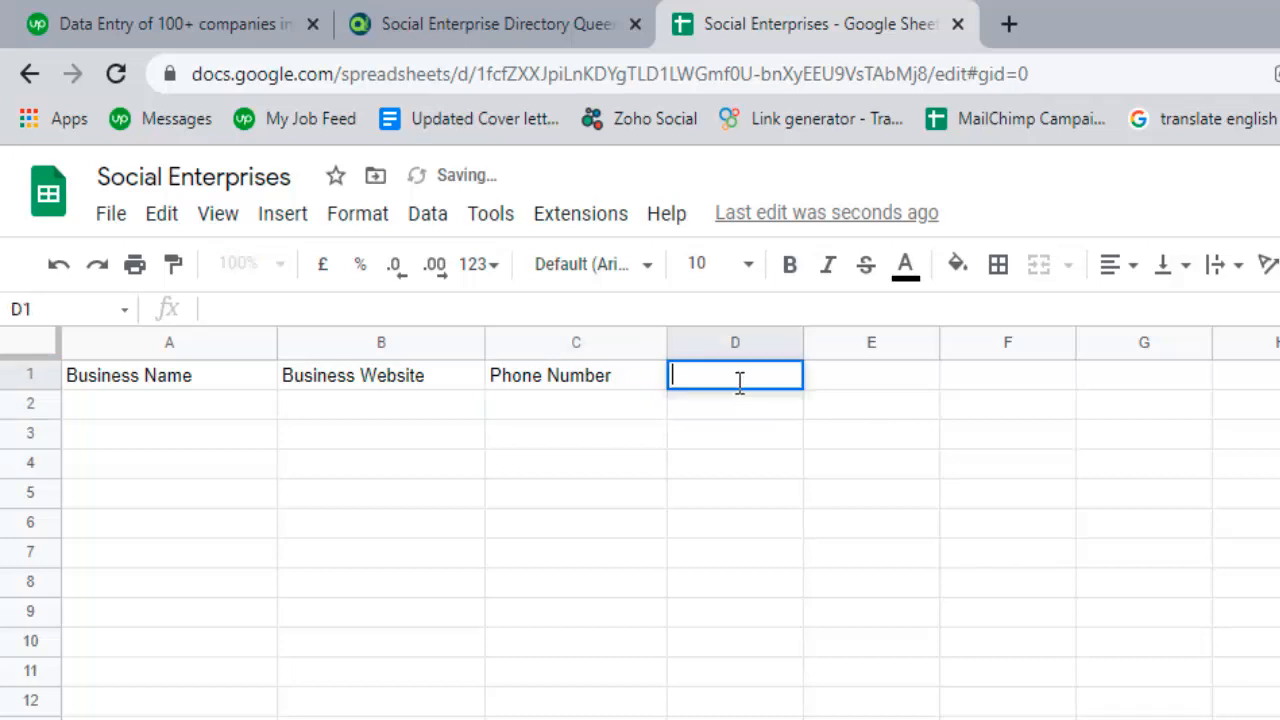
{"action": "type", "text": "Loc"}
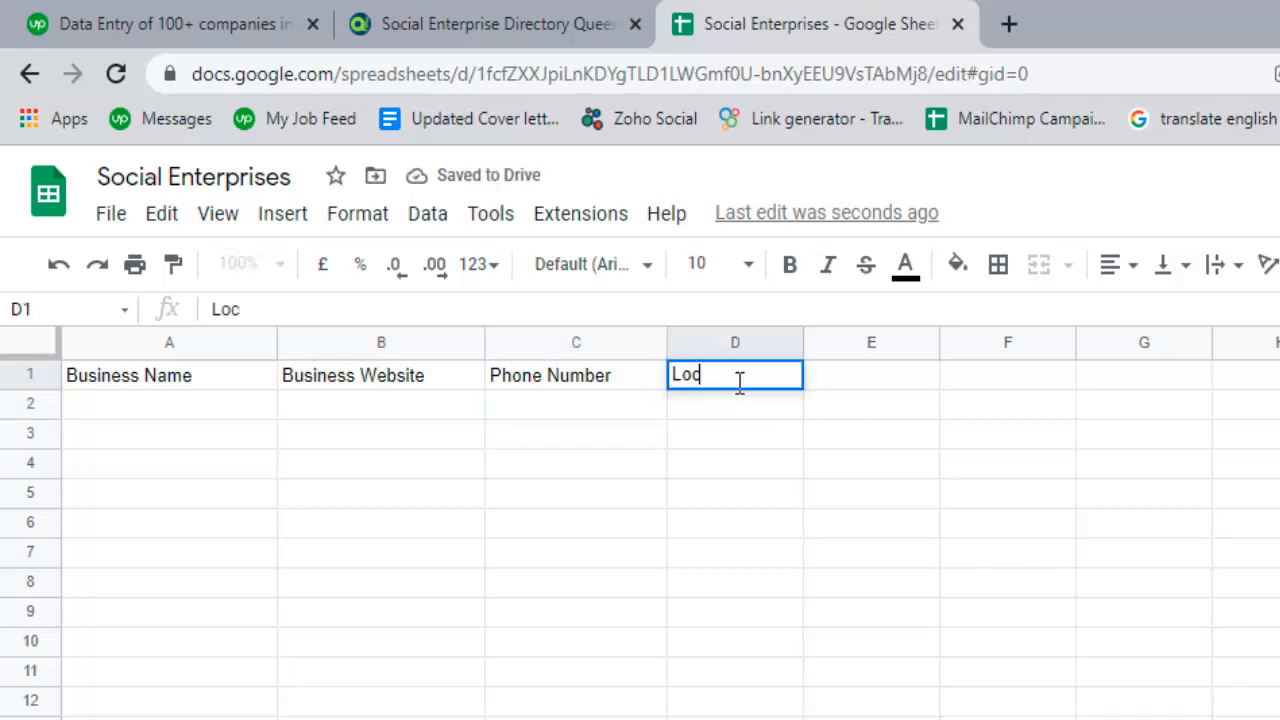
{"action": "type", "text": "ation"}
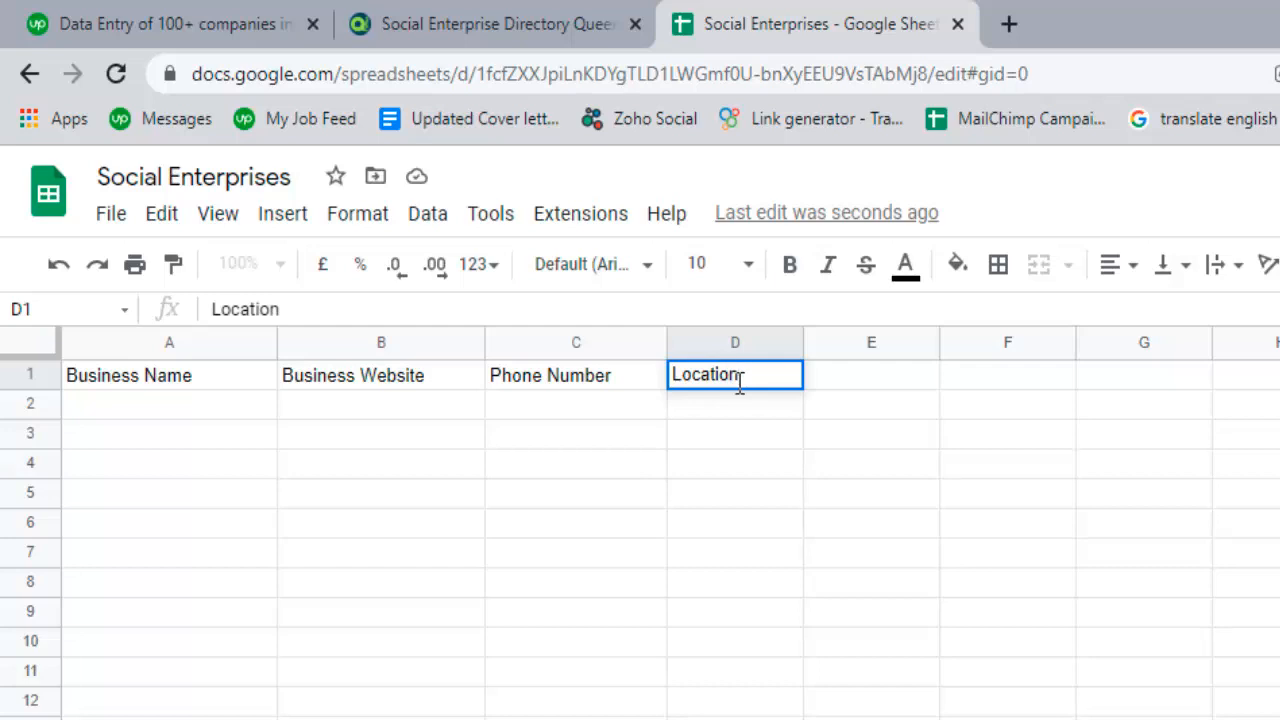
{"action": "key", "text": "Return"}
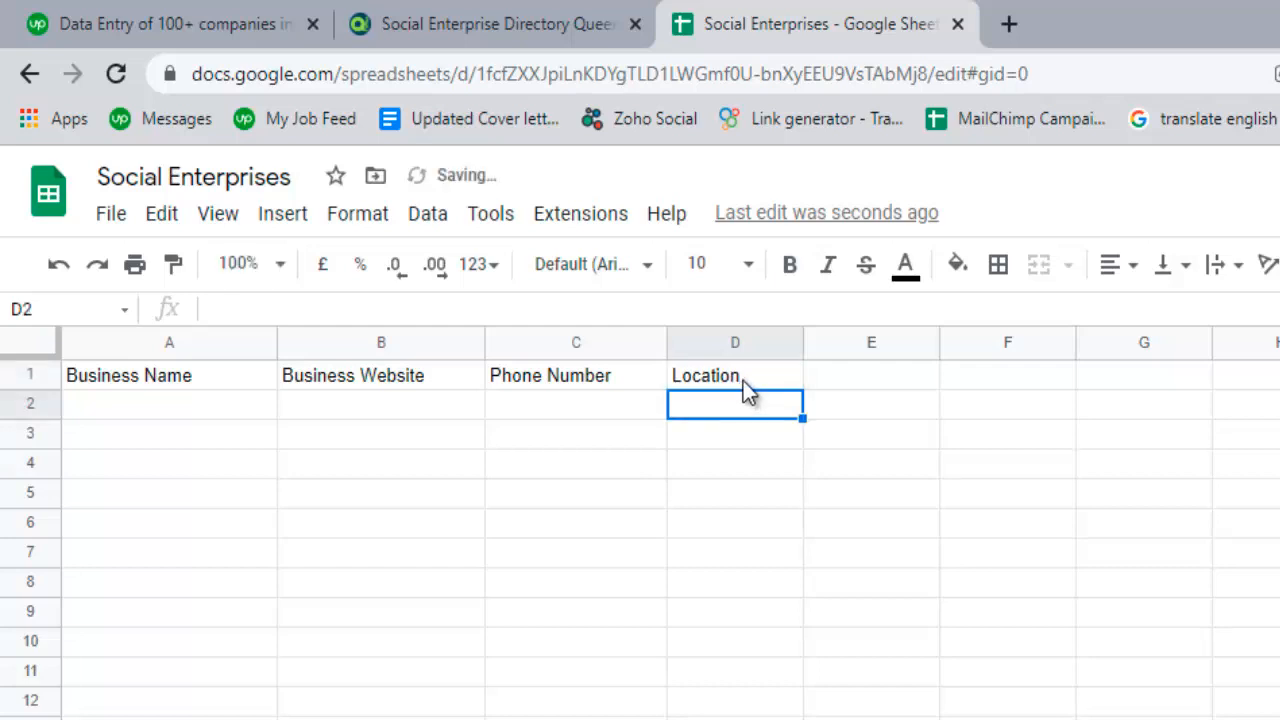
{"action": "left_click_drag", "start_coordinate": [801, 333], "coordinate": [871, 340]}
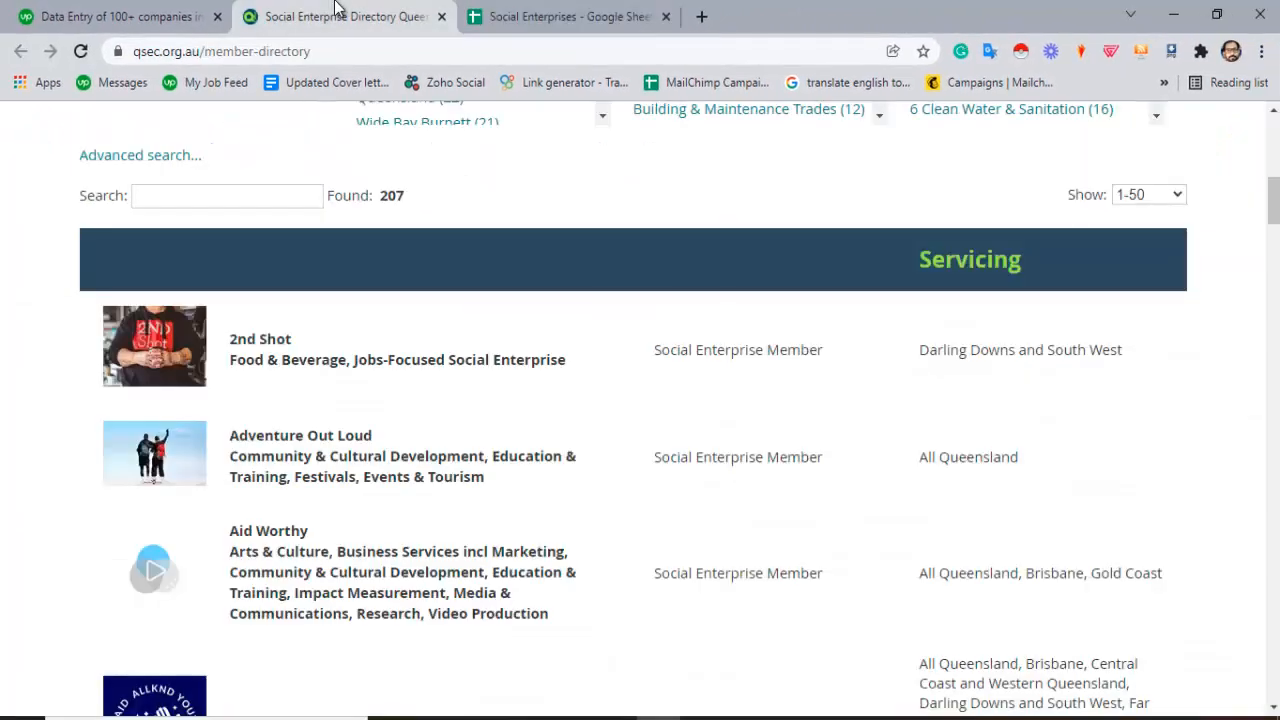
{"action": "left_click_drag", "start_coordinate": [345, 12], "coordinate": [523, 9]}
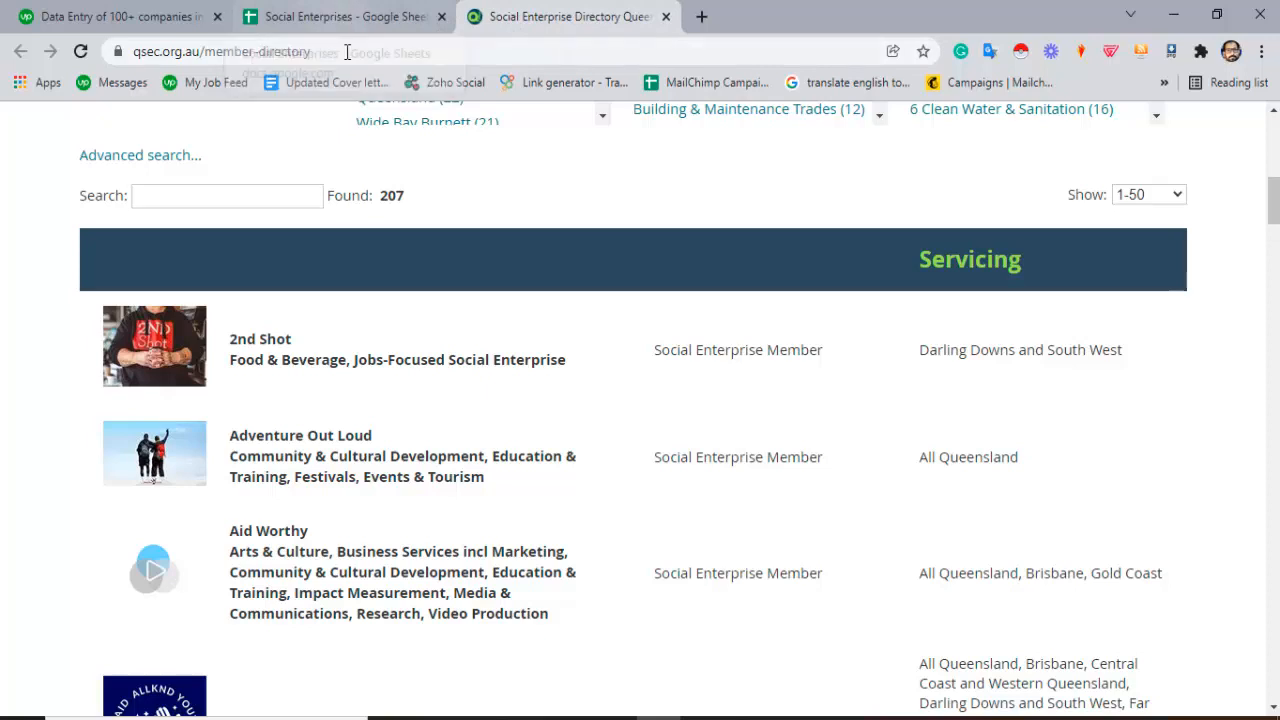
{"action": "right_click", "coordinate": [155, 355]}
{"action": "left_click", "coordinate": [210, 354]}
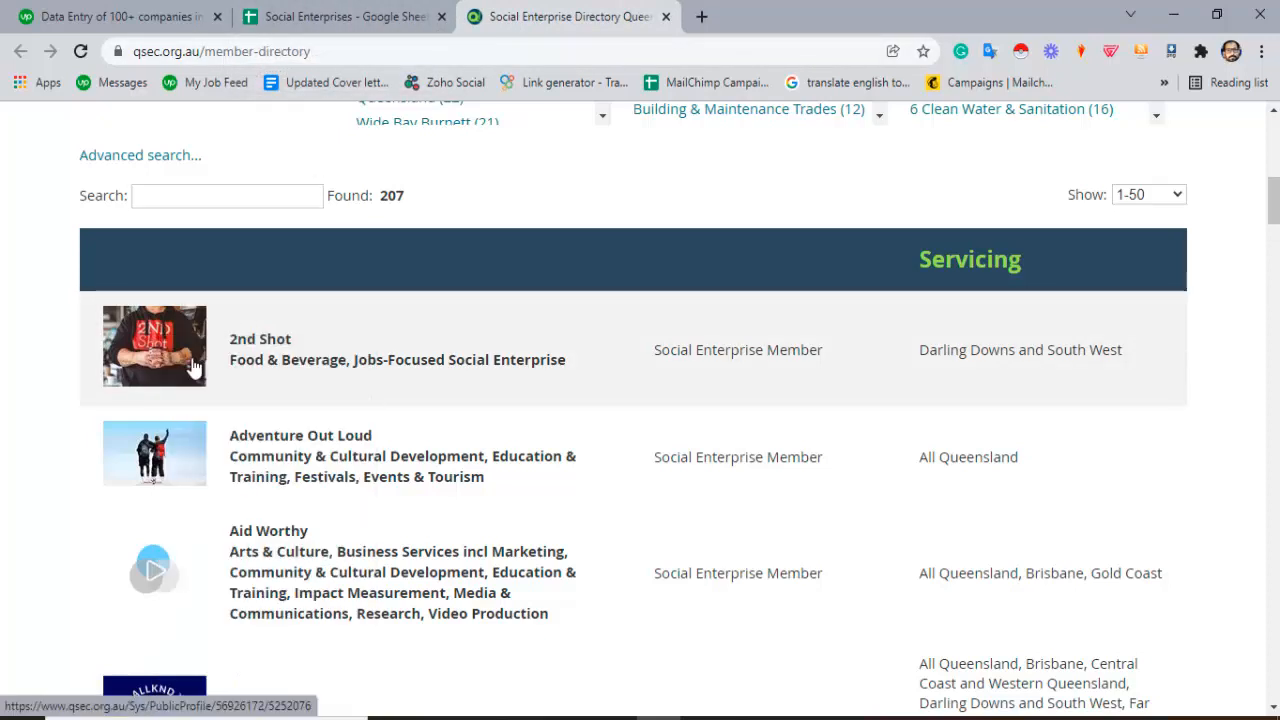
{"action": "left_click", "coordinate": [760, 8]}
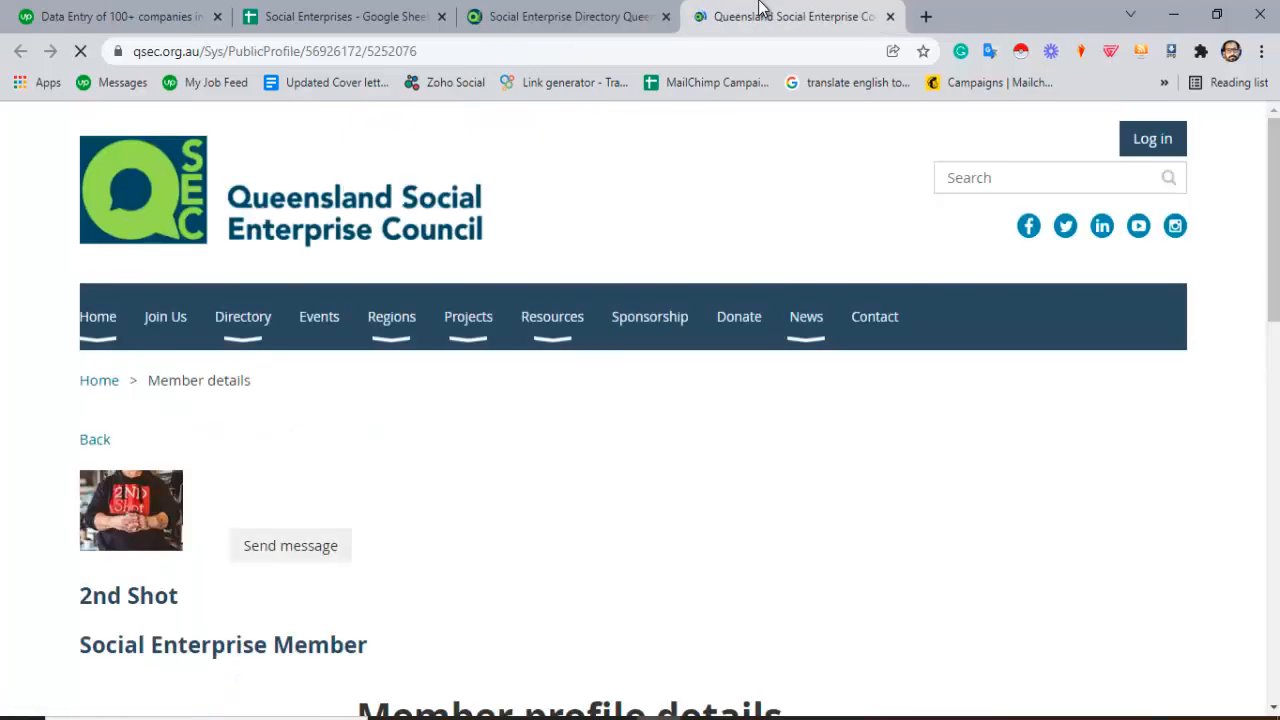
{"action": "scroll", "coordinate": [598, 360], "scroll_direction": "down", "scroll_amount": 1}
{"action": "scroll", "coordinate": [598, 367], "scroll_direction": "down", "scroll_amount": 3}
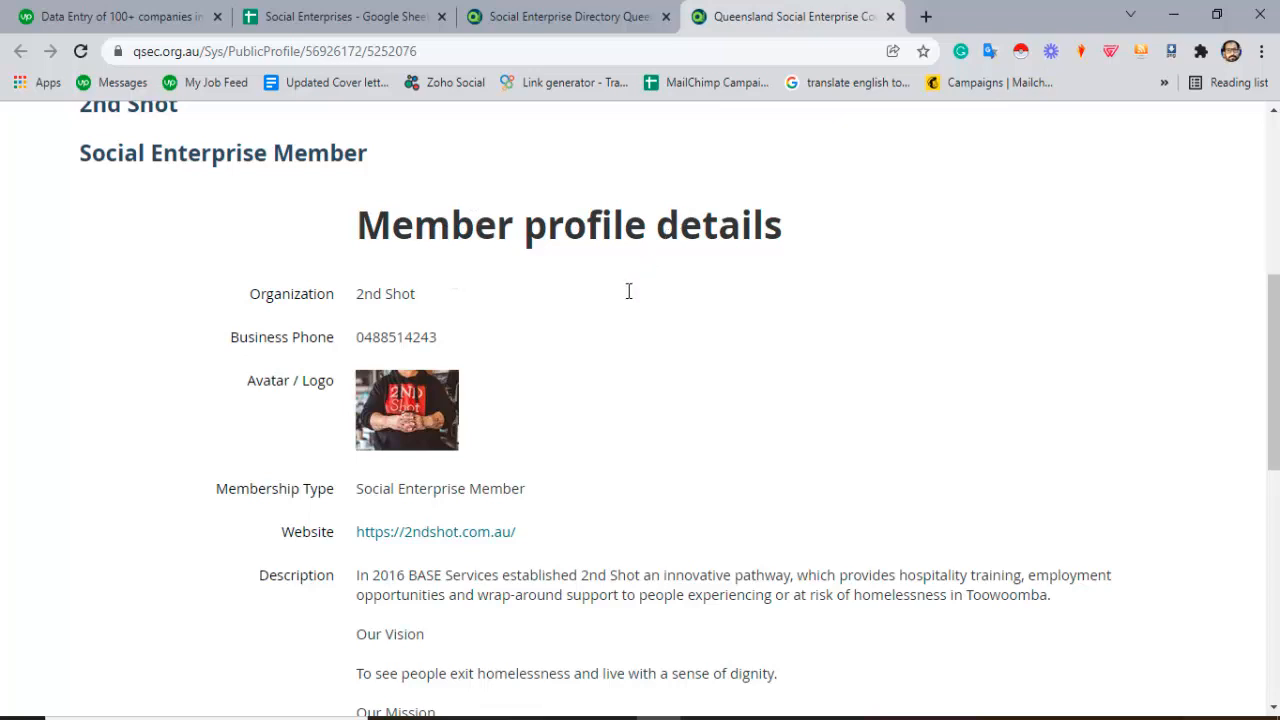
- Copy the organization name "2nd Shot" from the member profile into cell A2 of the spreadsheet
{"action": "left_click_drag", "start_coordinate": [356, 293], "coordinate": [417, 294]}
{"action": "key", "text": "ctrl+c"}
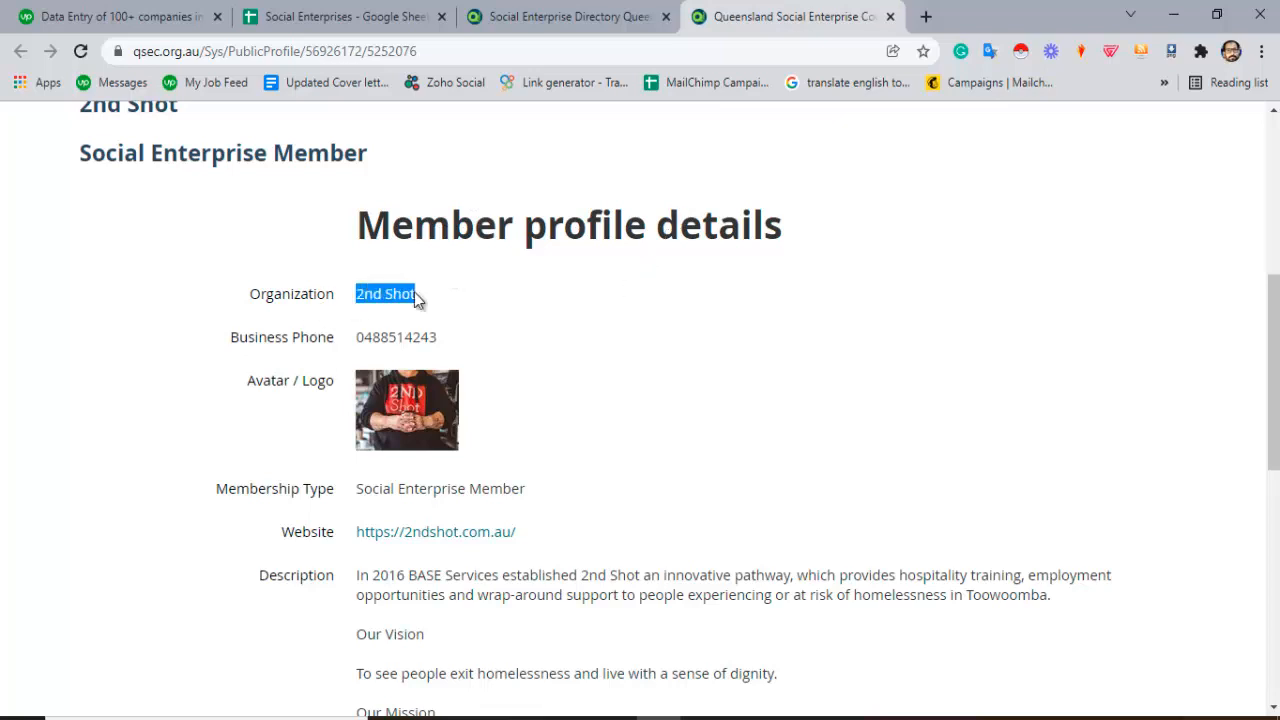
{"action": "left_click", "coordinate": [360, 17]}
{"action": "left_click", "coordinate": [130, 282]}
{"action": "key", "text": "ctrl+v"}
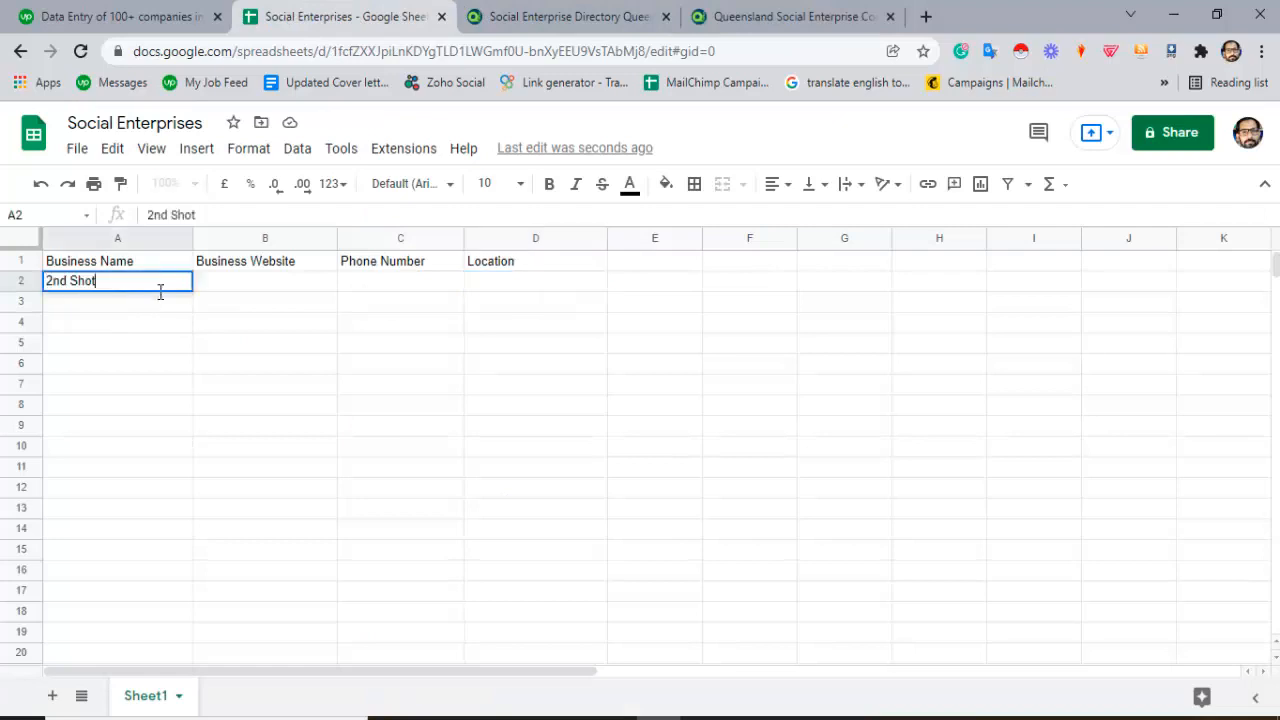
{"action": "left_click", "coordinate": [235, 286]}
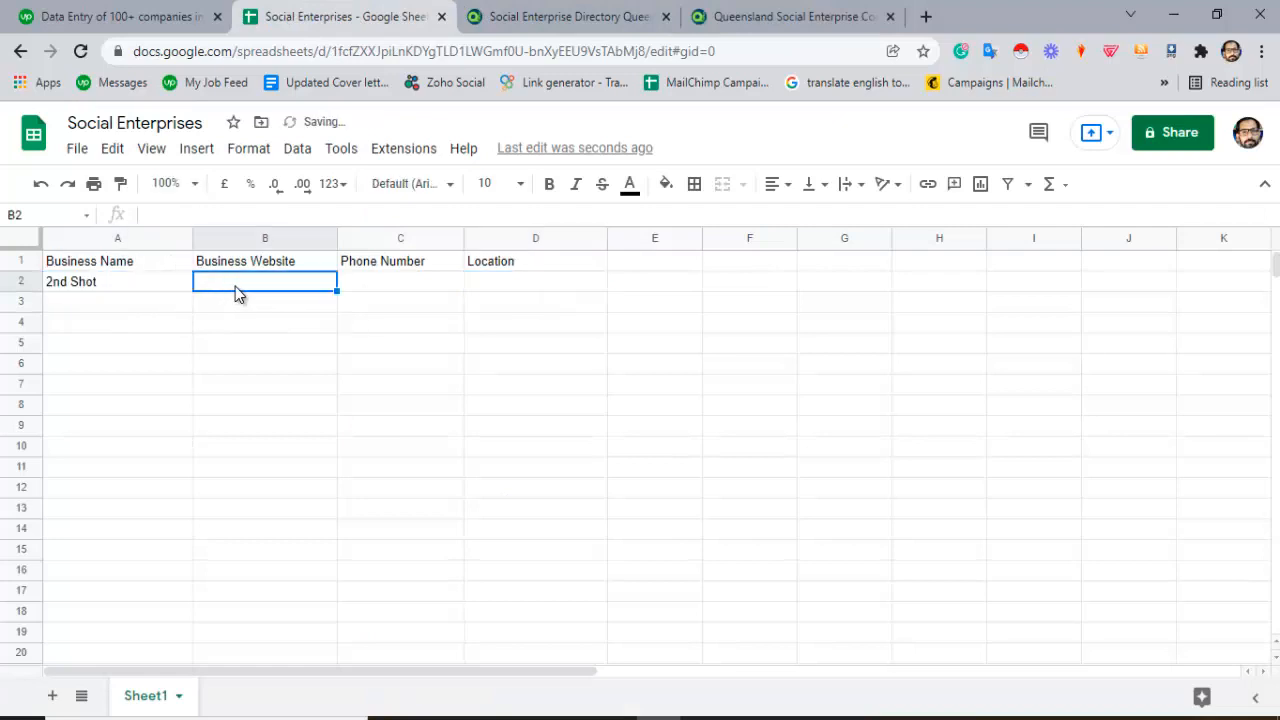
- Copy 2nd Shot's business phone number from the member profile into cell C2 under Phone Number
{"action": "left_click", "coordinate": [735, 16]}
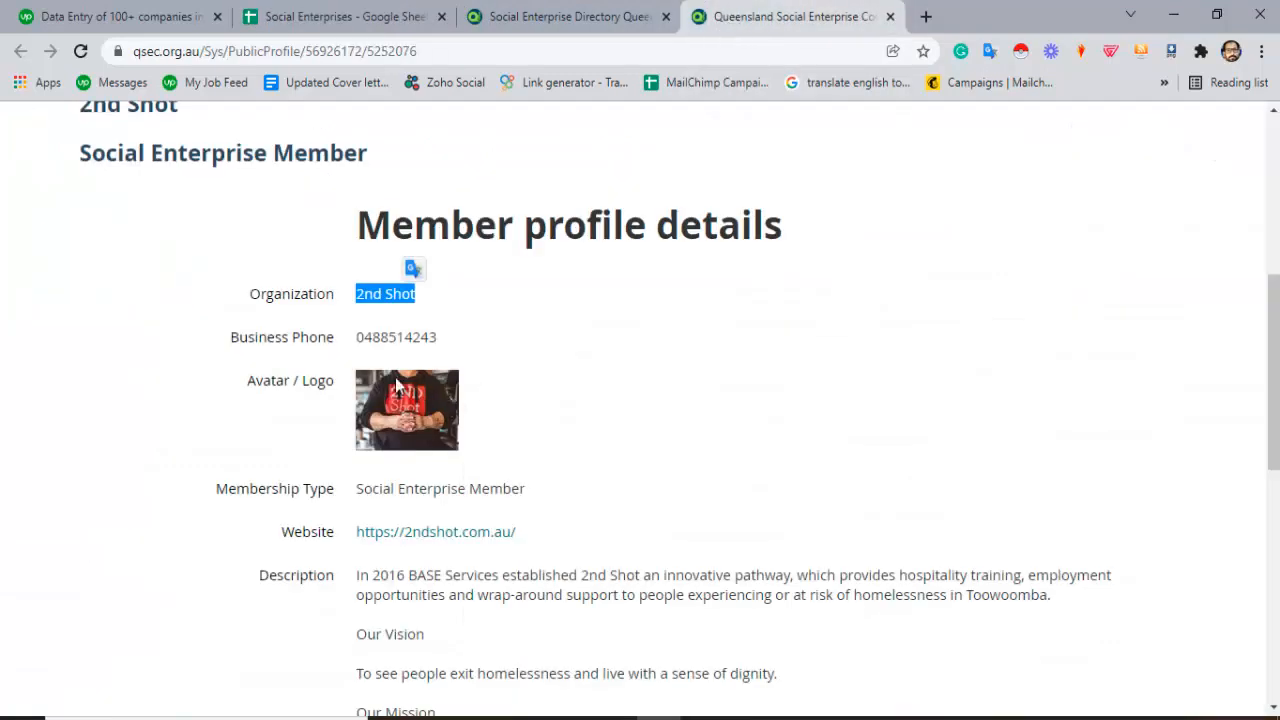
{"action": "left_click_drag", "start_coordinate": [358, 337], "coordinate": [437, 336]}
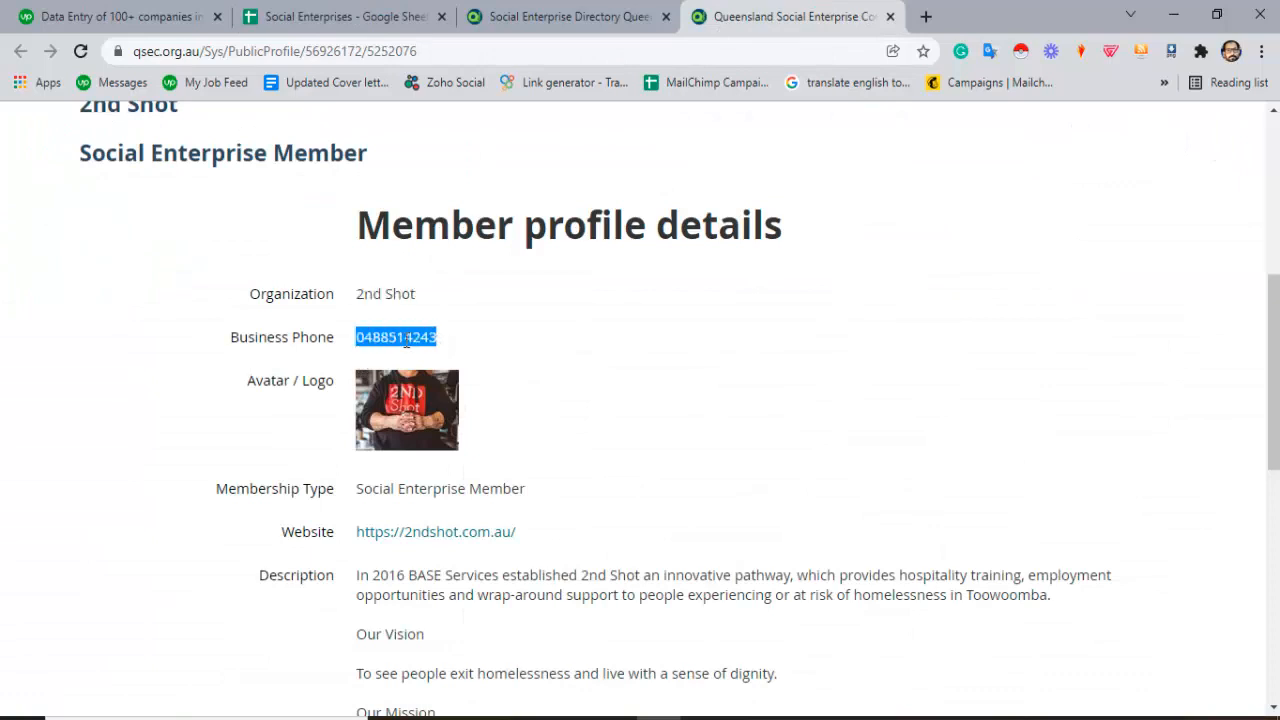
{"action": "left_click", "coordinate": [363, 16]}
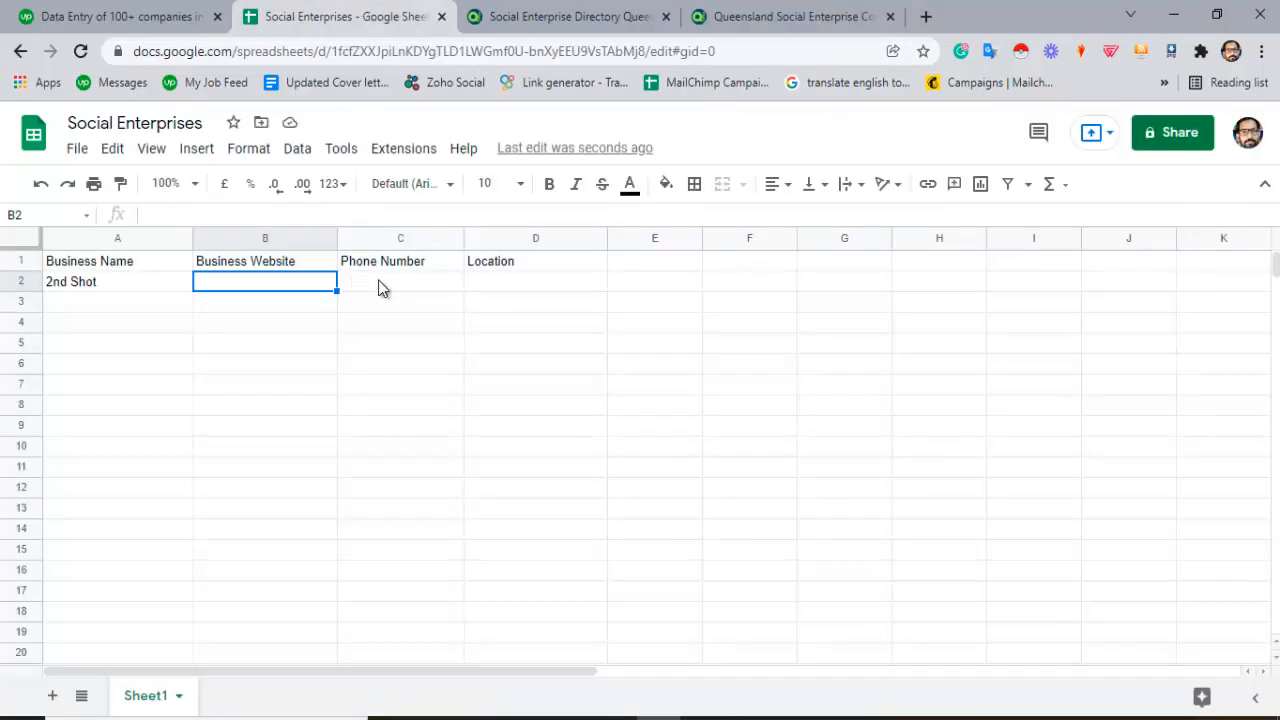
{"action": "left_click", "coordinate": [380, 281]}
{"action": "key", "text": "ctrl+v"}
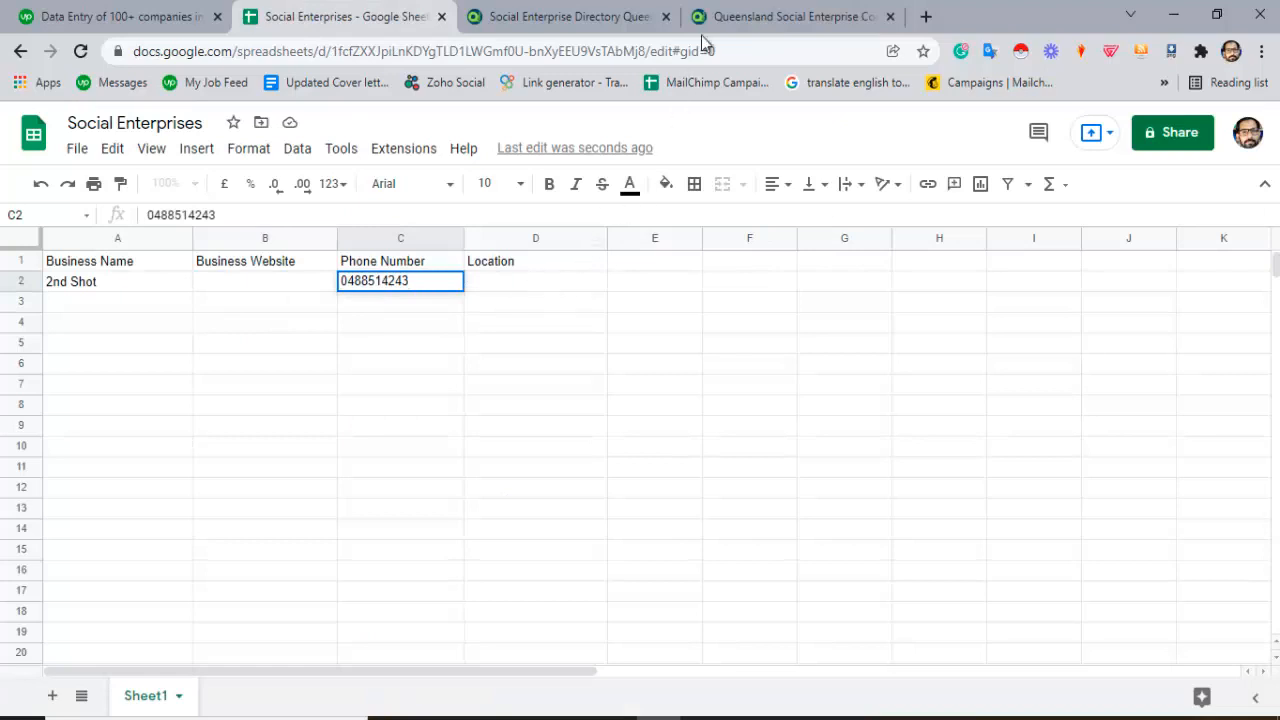
{"action": "left_click", "coordinate": [712, 10]}
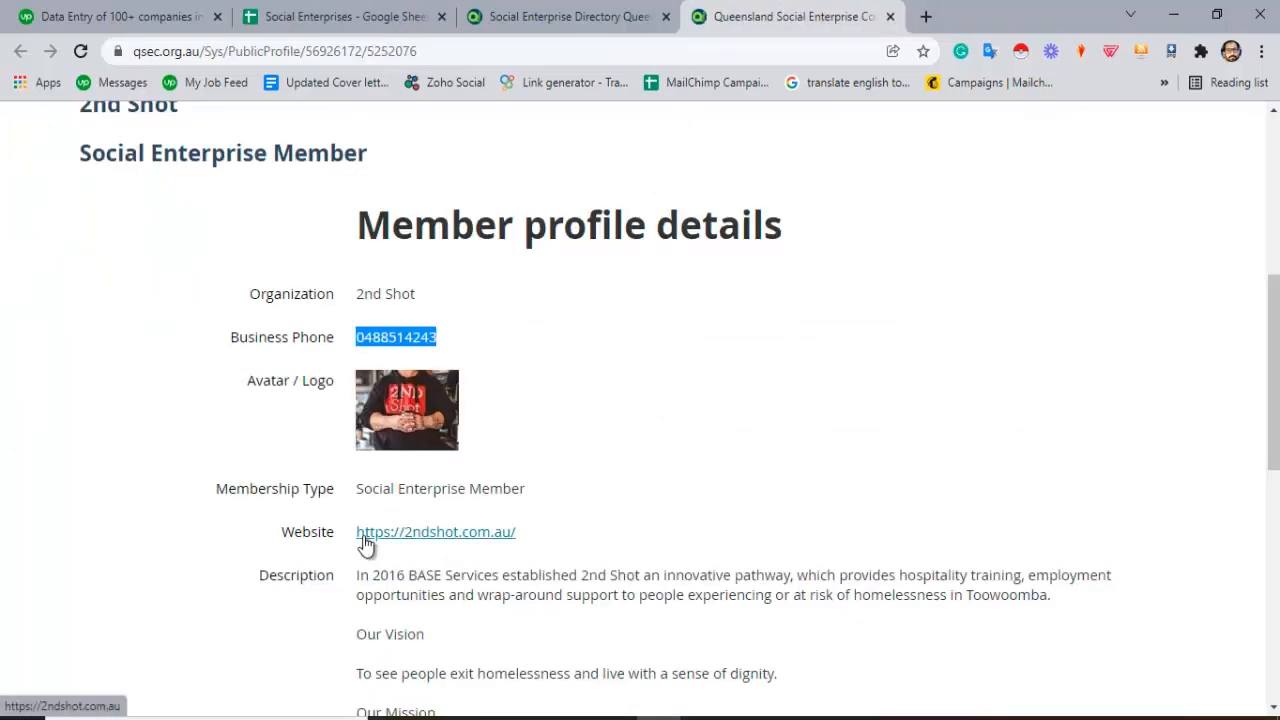
{"action": "left_click_drag", "start_coordinate": [526, 540], "coordinate": [358, 533]}
{"action": "key", "text": "ctrl+c"}
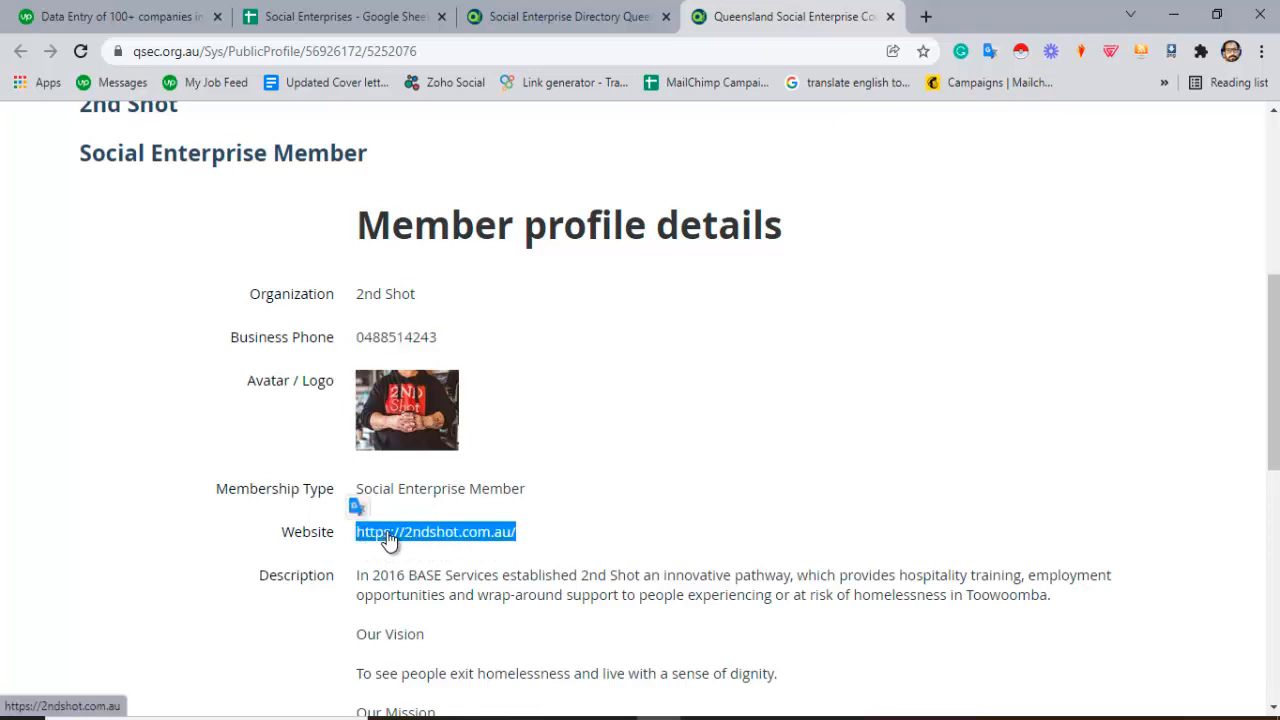
{"action": "left_click", "coordinate": [383, 20]}
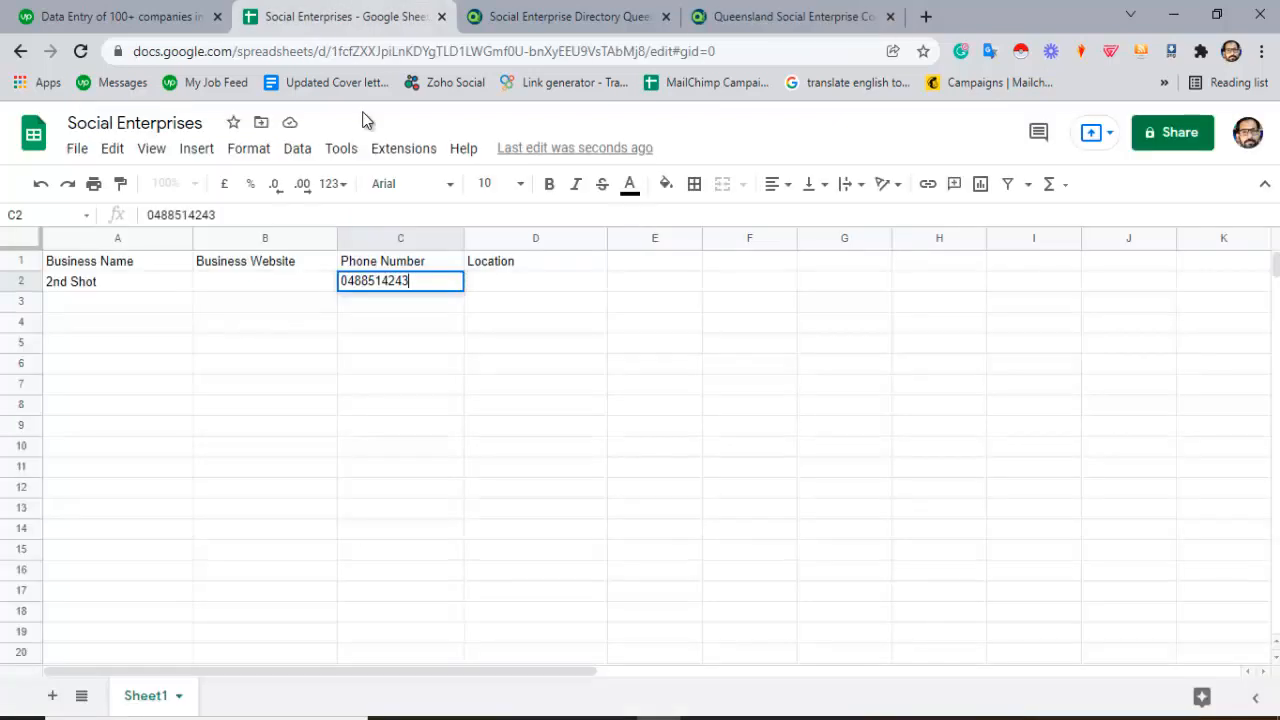
{"action": "double_click", "coordinate": [254, 281]}
{"action": "key", "text": "ctrl+v"}
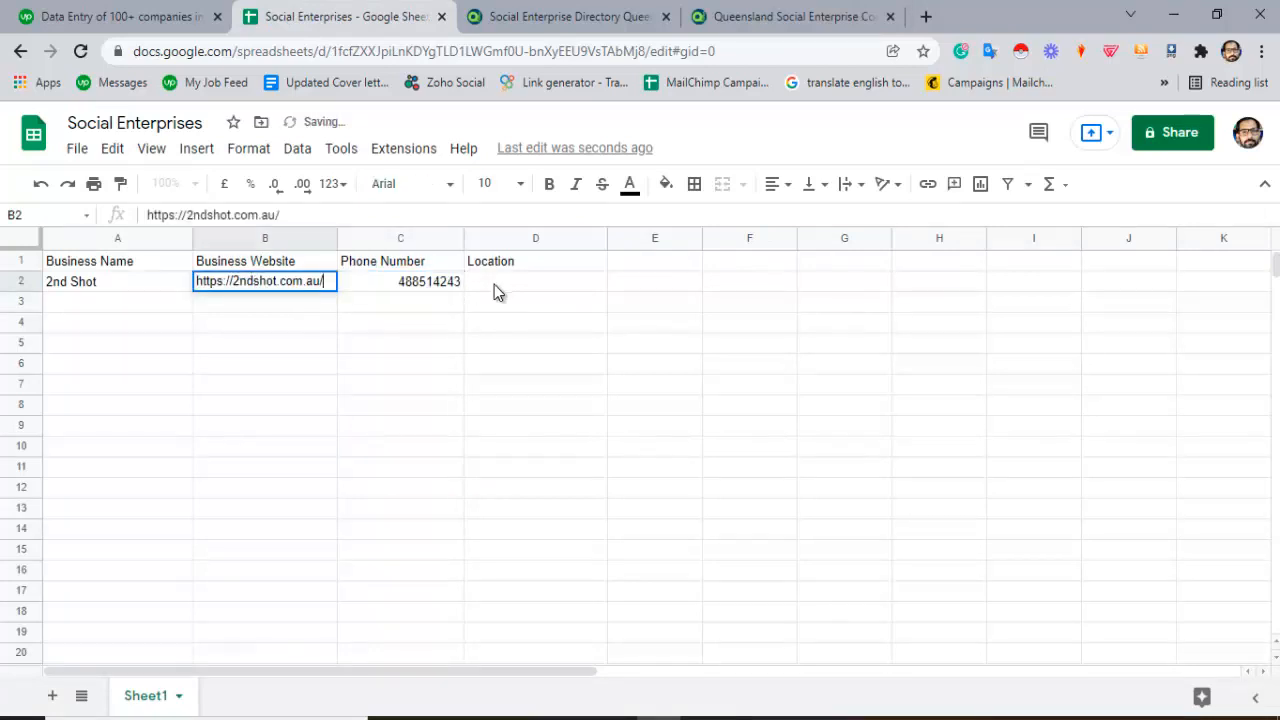
{"action": "left_click", "coordinate": [494, 284]}
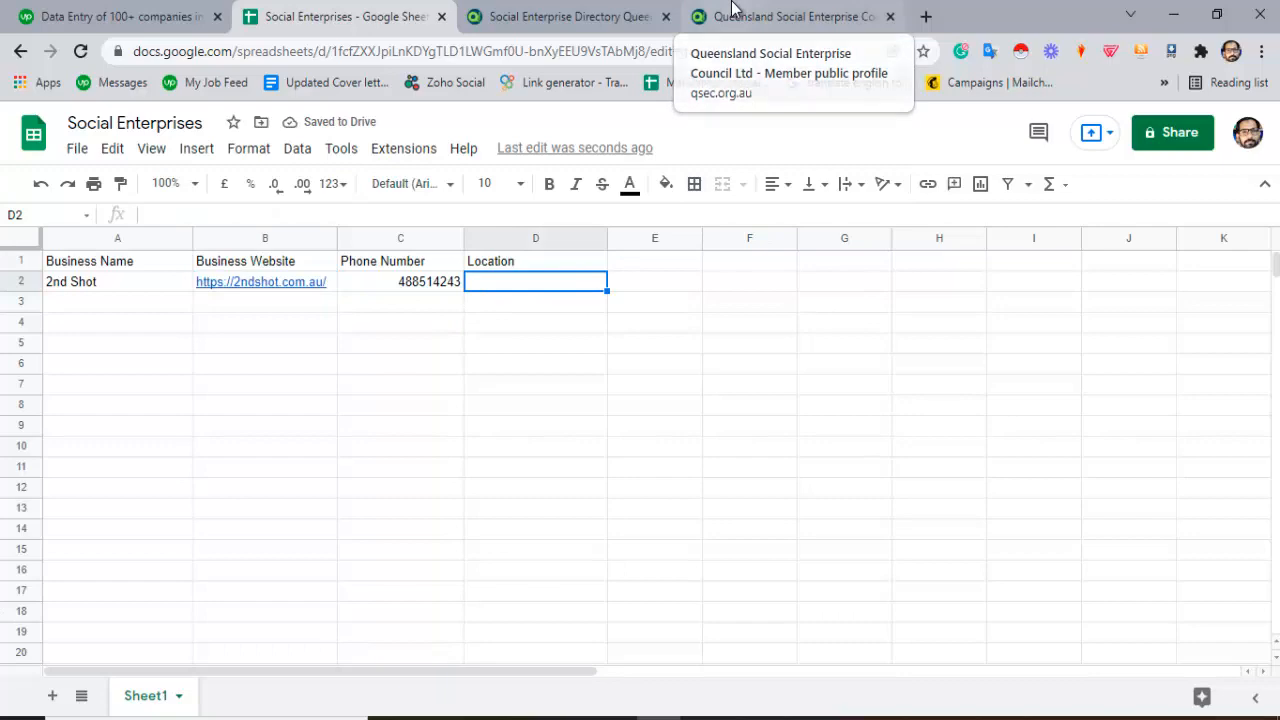
{"action": "left_click", "coordinate": [733, 10]}
{"action": "scroll", "coordinate": [557, 369], "scroll_direction": "down", "scroll_amount": 3}
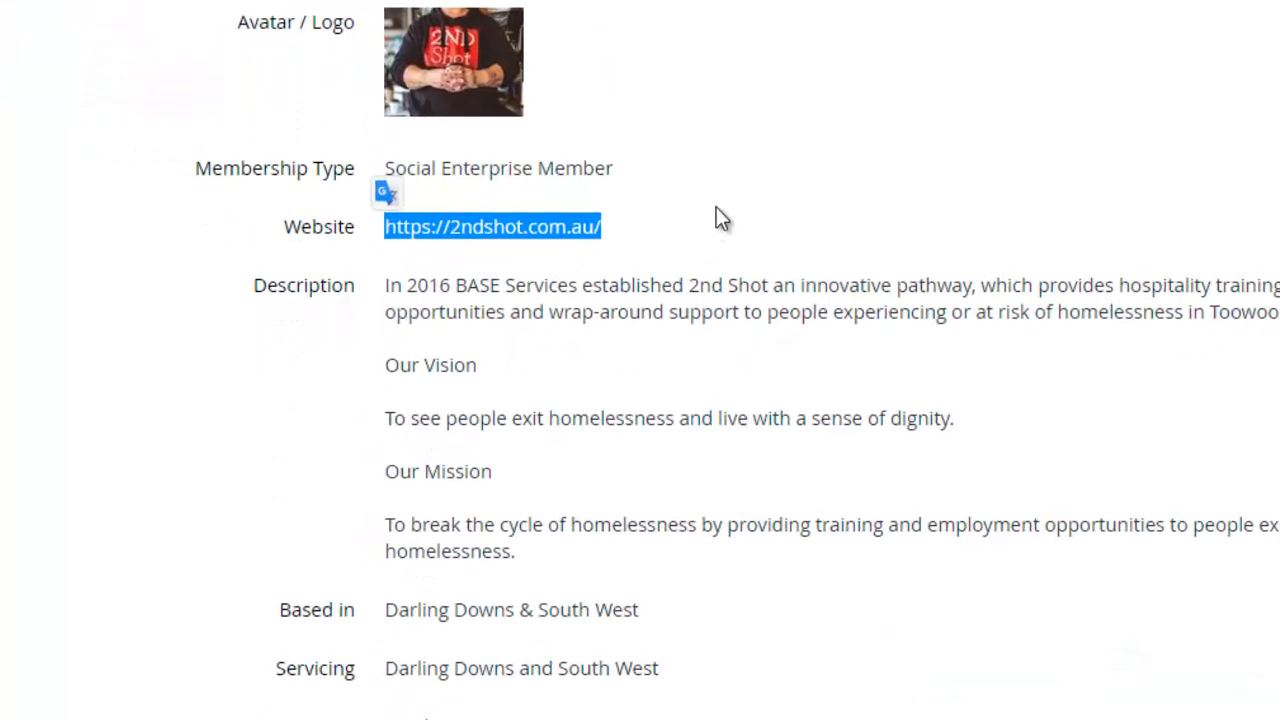
{"action": "scroll", "coordinate": [740, 165], "scroll_direction": "down", "scroll_amount": 2}
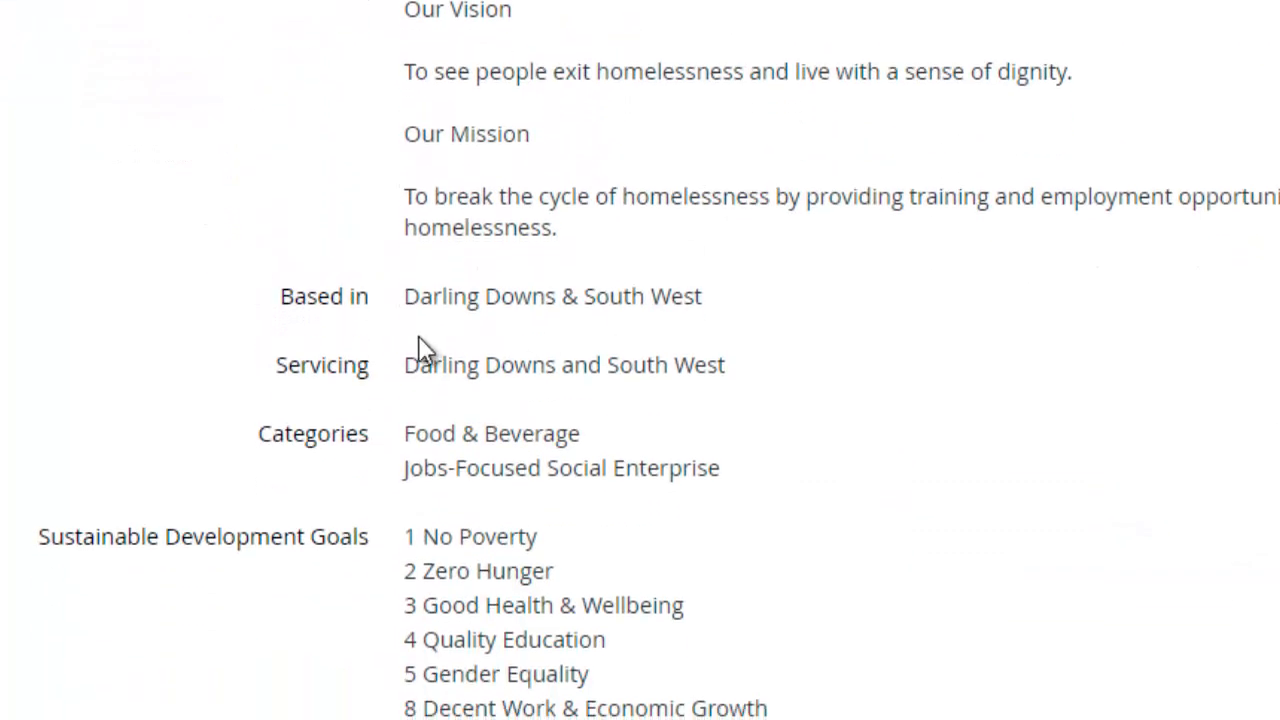
{"action": "left_click_drag", "start_coordinate": [406, 298], "coordinate": [700, 299]}
{"action": "key", "text": "ctrl+c"}
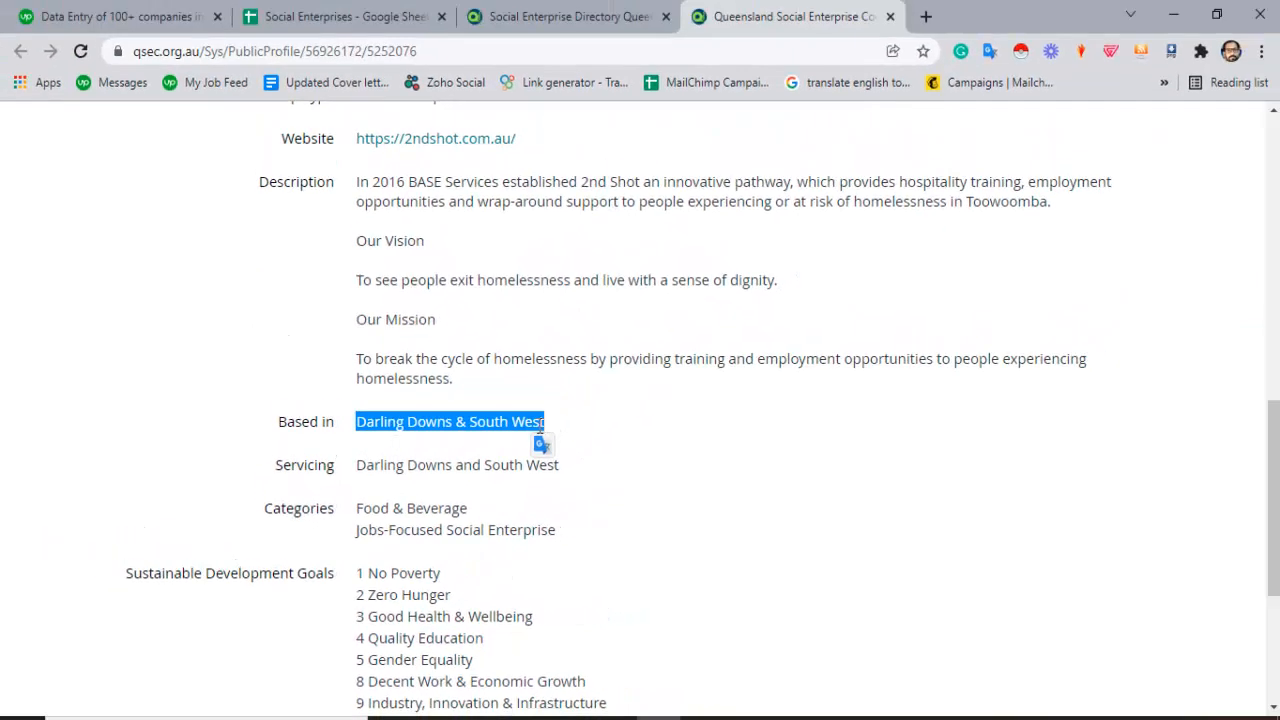
{"action": "left_click", "coordinate": [300, 8]}
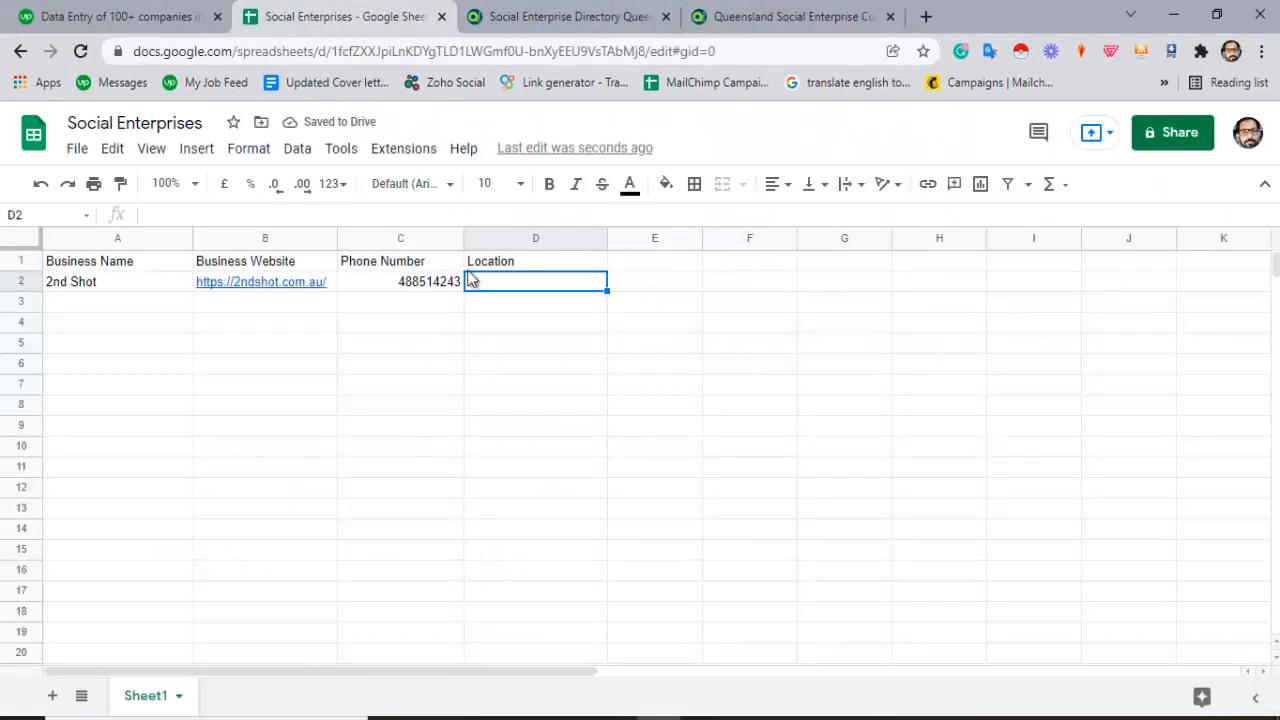
{"action": "key", "text": "ctrl+v"}
{"action": "left_click", "coordinate": [403, 305]}
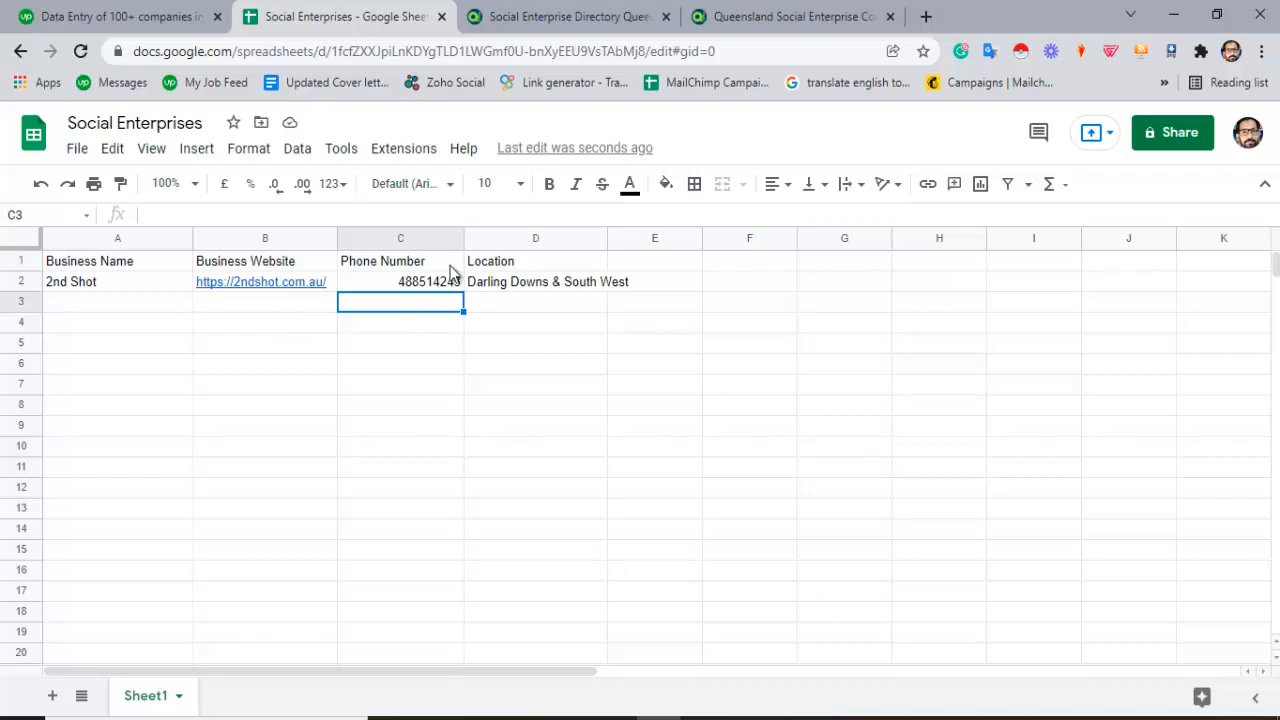
{"action": "left_click", "coordinate": [557, 12]}
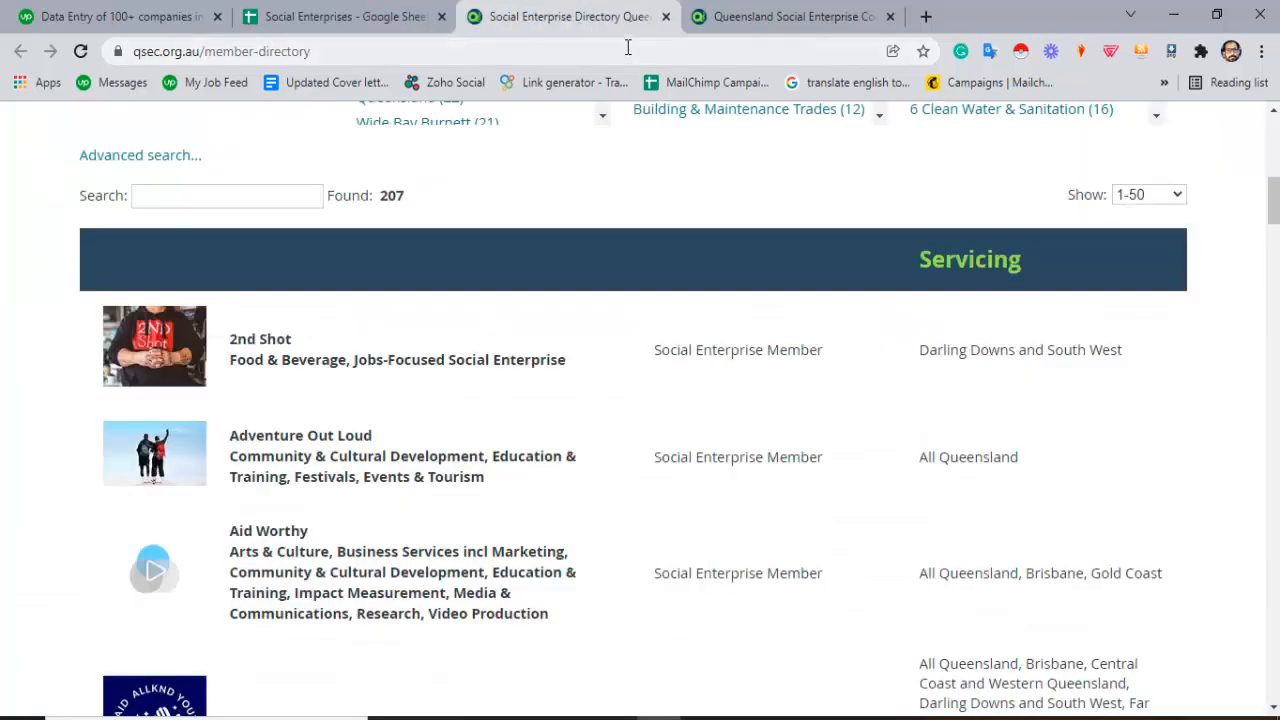
{"action": "scroll", "coordinate": [577, 208], "scroll_direction": "down", "scroll_amount": 2}
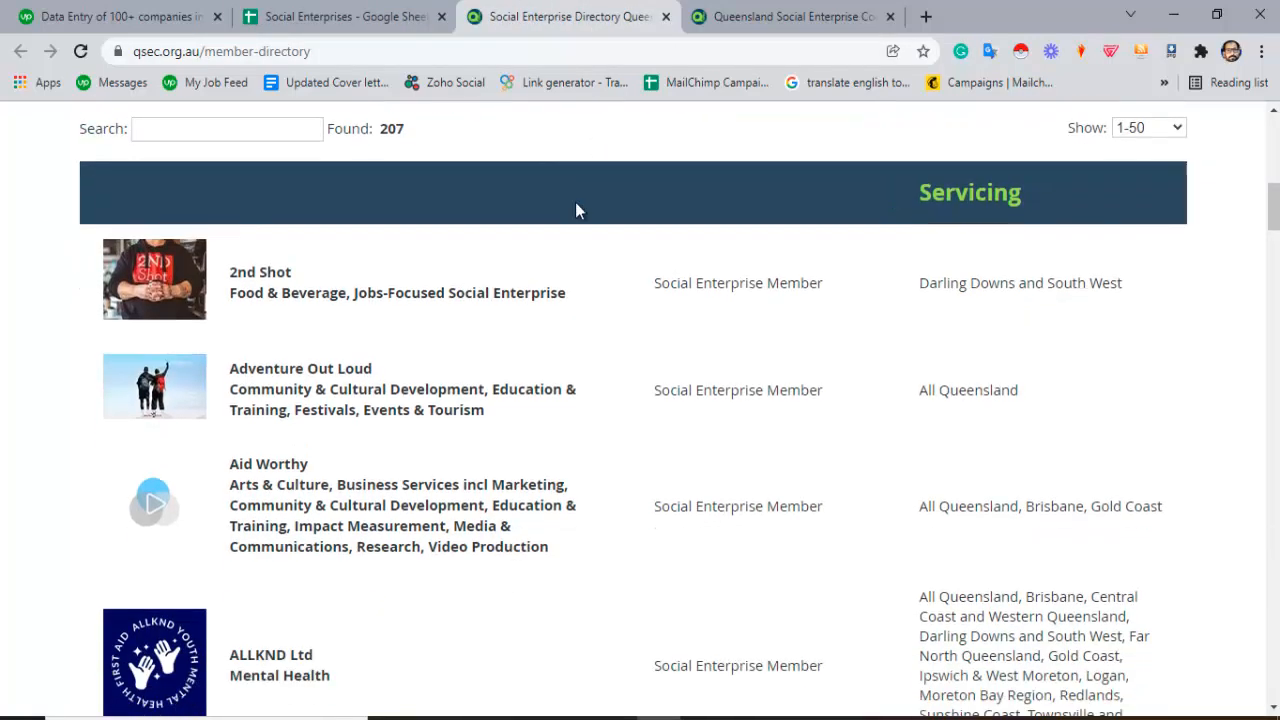
{"action": "right_click", "coordinate": [154, 355]}
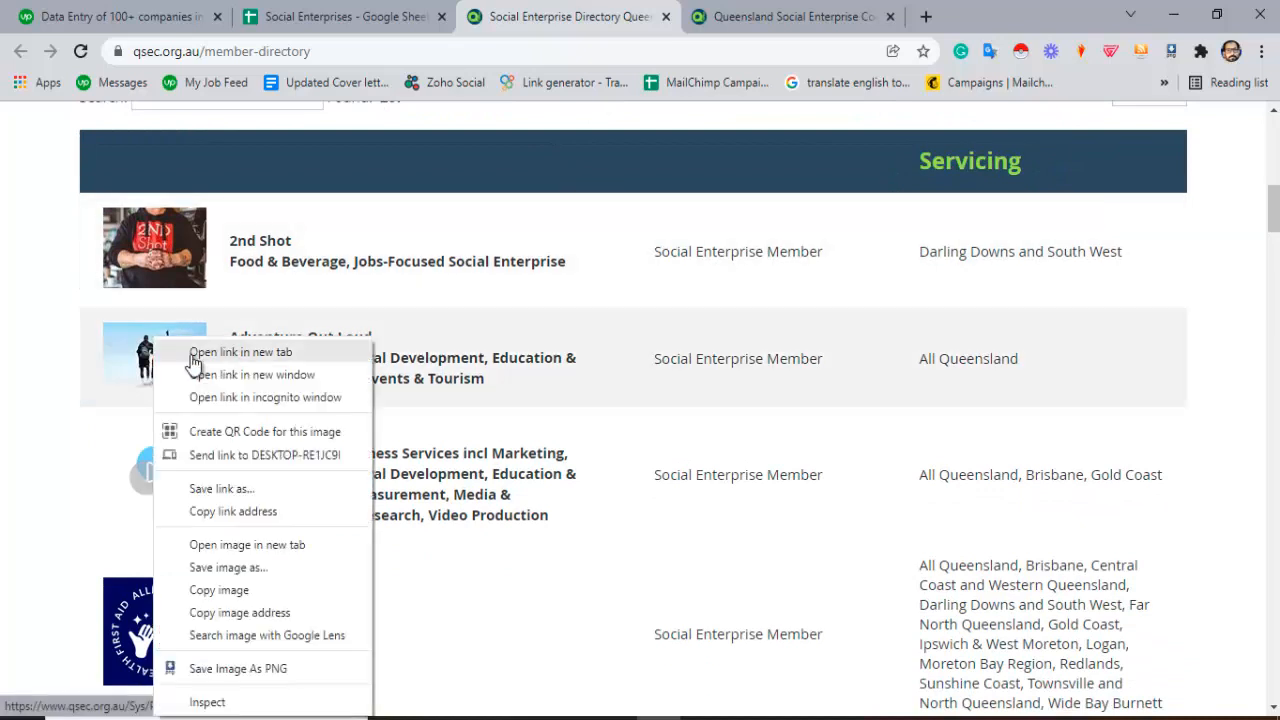
{"action": "left_click", "coordinate": [194, 356]}
{"action": "left_click", "coordinate": [700, 16]}
{"action": "middle_click", "coordinate": [866, 8]}
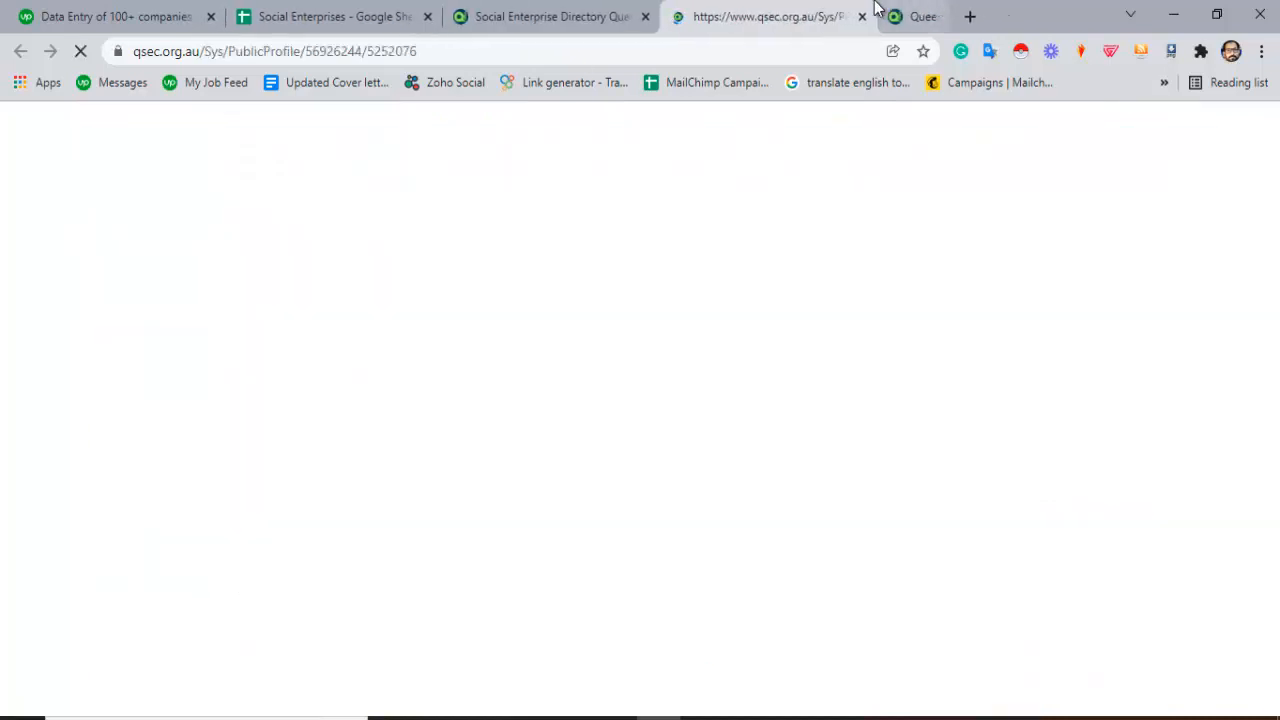
- Copy the organization name "Adventure Out Loud" from the member profile into cell A3 of the spreadsheet
{"action": "mouse_move", "coordinate": [550, 325]}
{"action": "scroll", "coordinate": [420, 405], "scroll_direction": "down", "scroll_amount": 5}
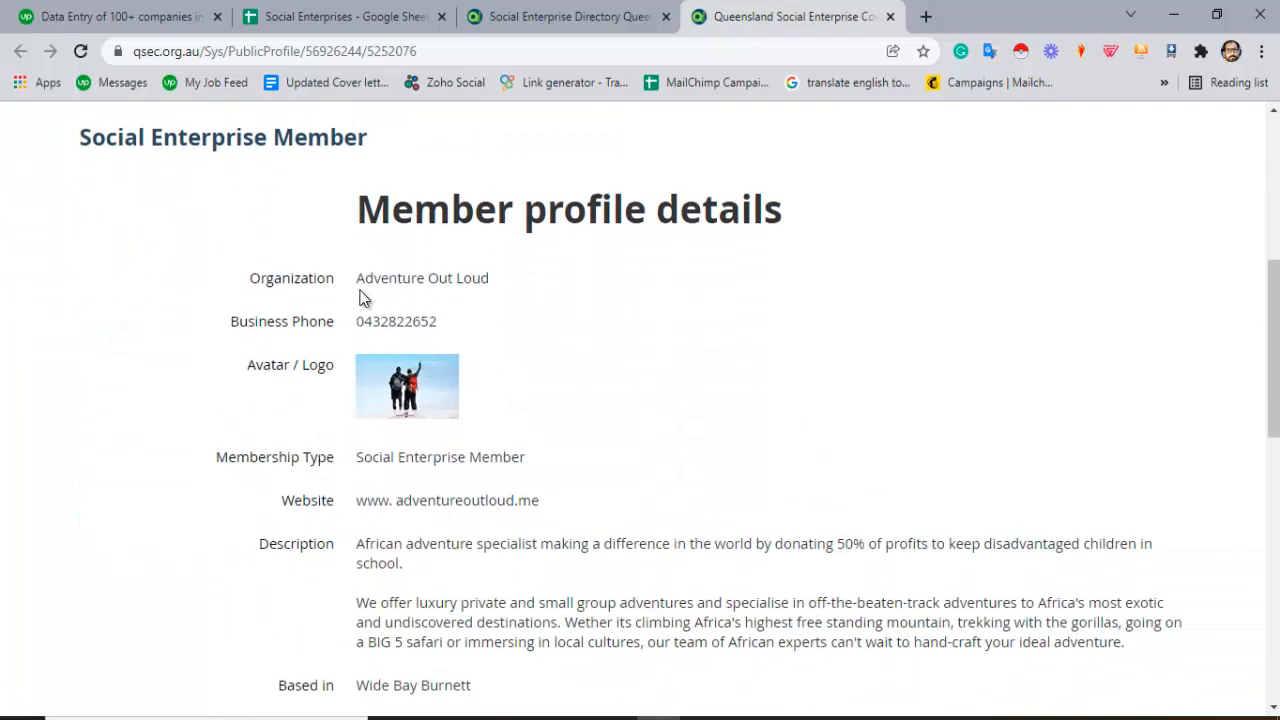
{"action": "left_click_drag", "start_coordinate": [358, 278], "coordinate": [492, 274]}
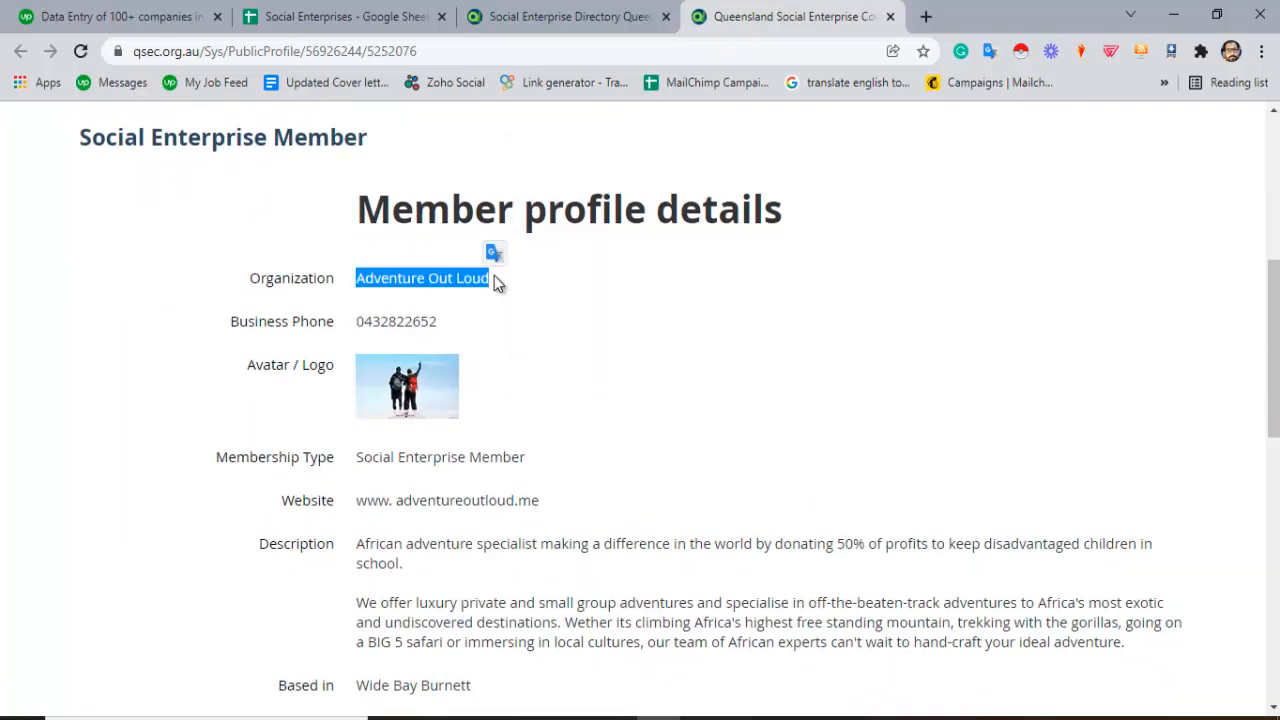
{"action": "left_click", "coordinate": [330, 16]}
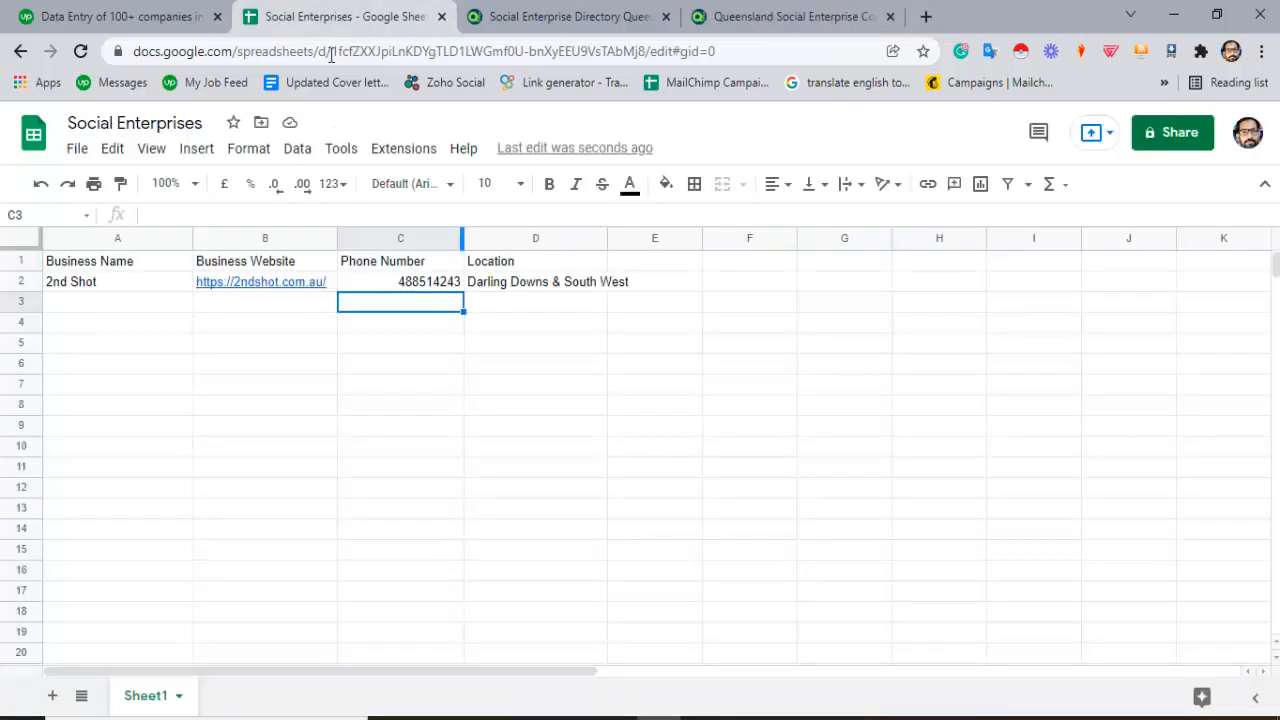
{"action": "left_click", "coordinate": [114, 305]}
{"action": "type", "text": "Adventure Out Loud"}
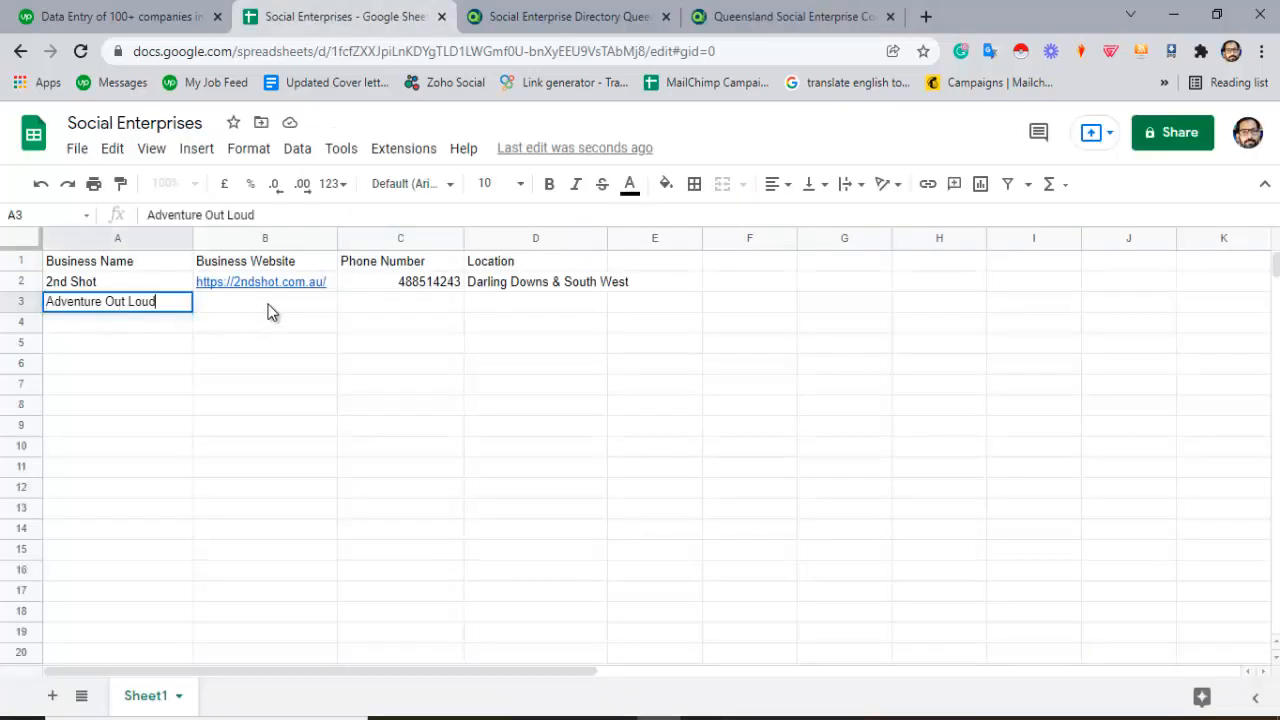
{"action": "left_click", "coordinate": [267, 312]}
- Copy Adventure Out Loud's business phone number from the member profile into cell C3 under Phone Number
{"action": "left_click", "coordinate": [732, 14]}
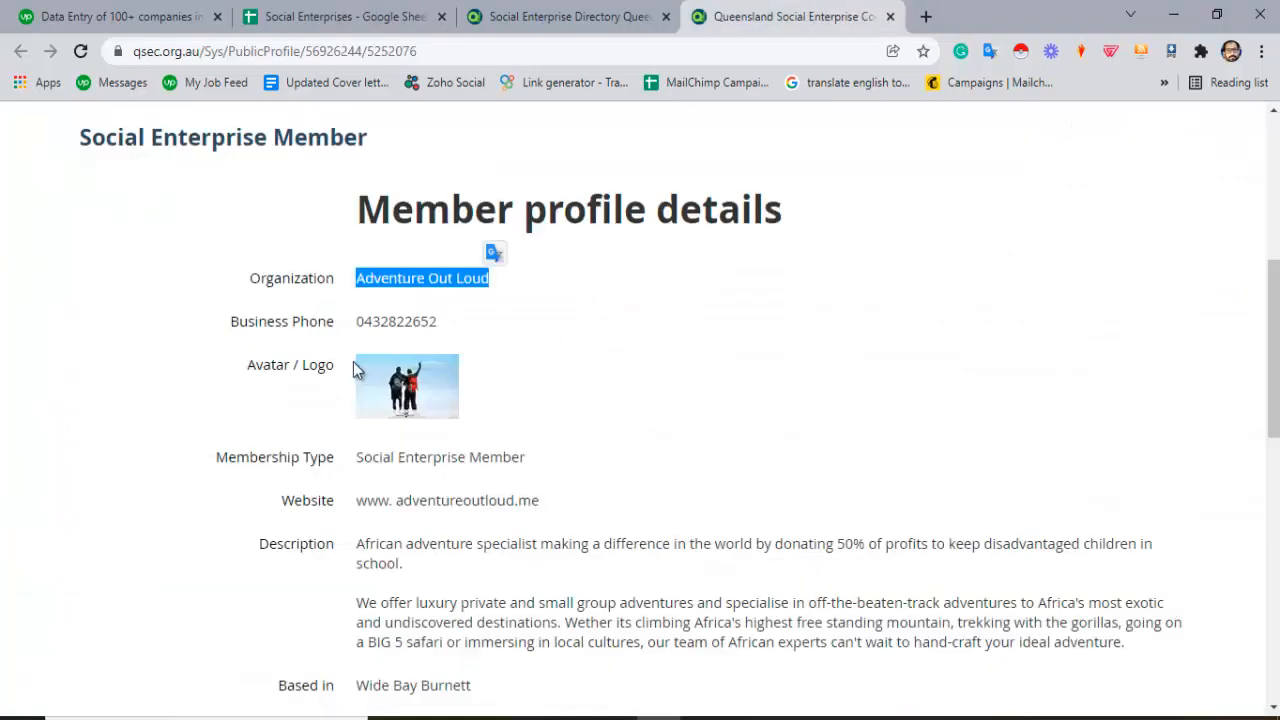
{"action": "left_click_drag", "start_coordinate": [357, 322], "coordinate": [442, 318]}
{"action": "key", "text": "ctrl+c"}
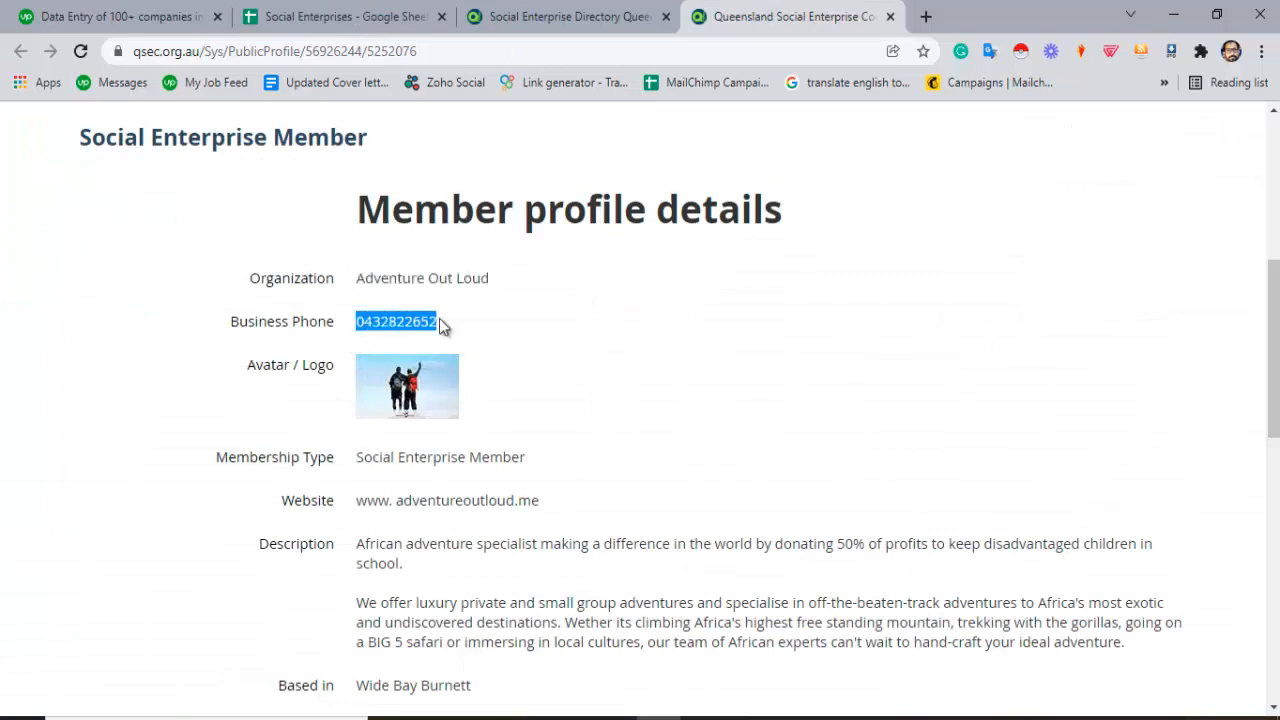
{"action": "left_click", "coordinate": [380, 14]}
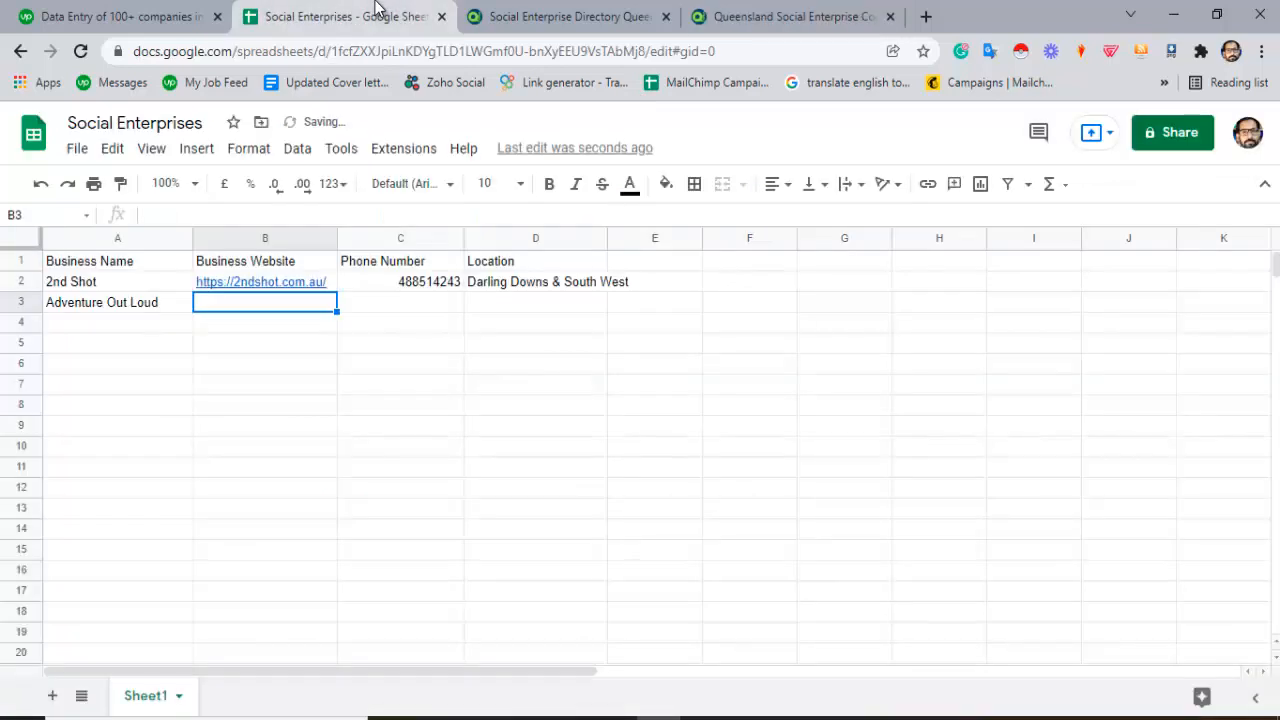
{"action": "left_click", "coordinate": [407, 308]}
{"action": "key", "text": "ctrl+v"}
{"action": "key", "text": "Return"}
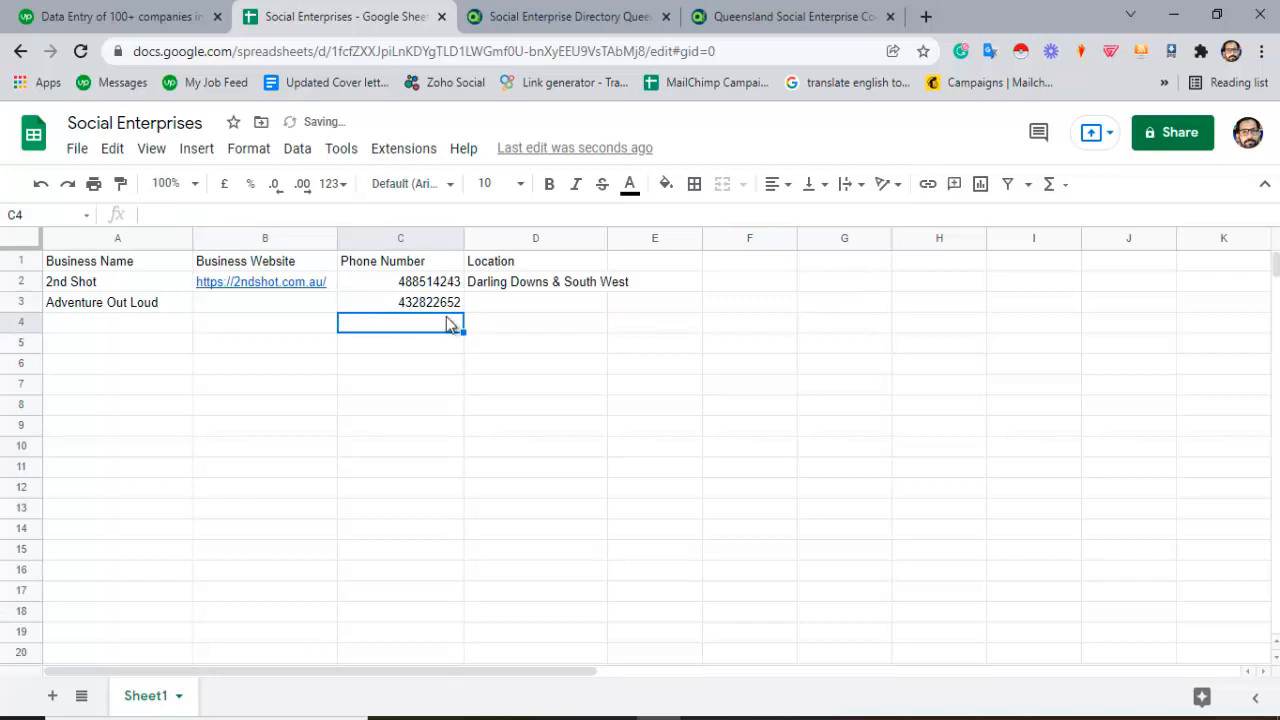
{"action": "left_click", "coordinate": [792, 14]}
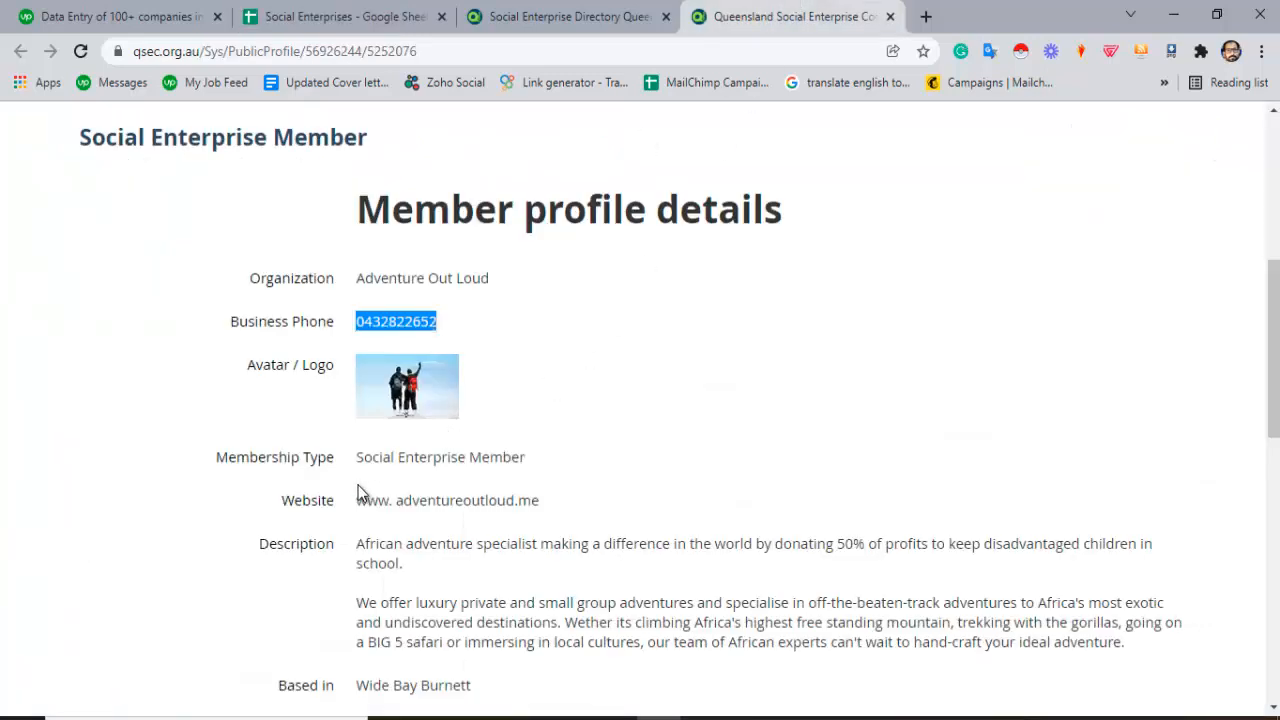
{"action": "scroll", "coordinate": [358, 488], "scroll_direction": "down", "scroll_amount": 1}
{"action": "left_click_drag", "start_coordinate": [543, 403], "coordinate": [358, 405]}
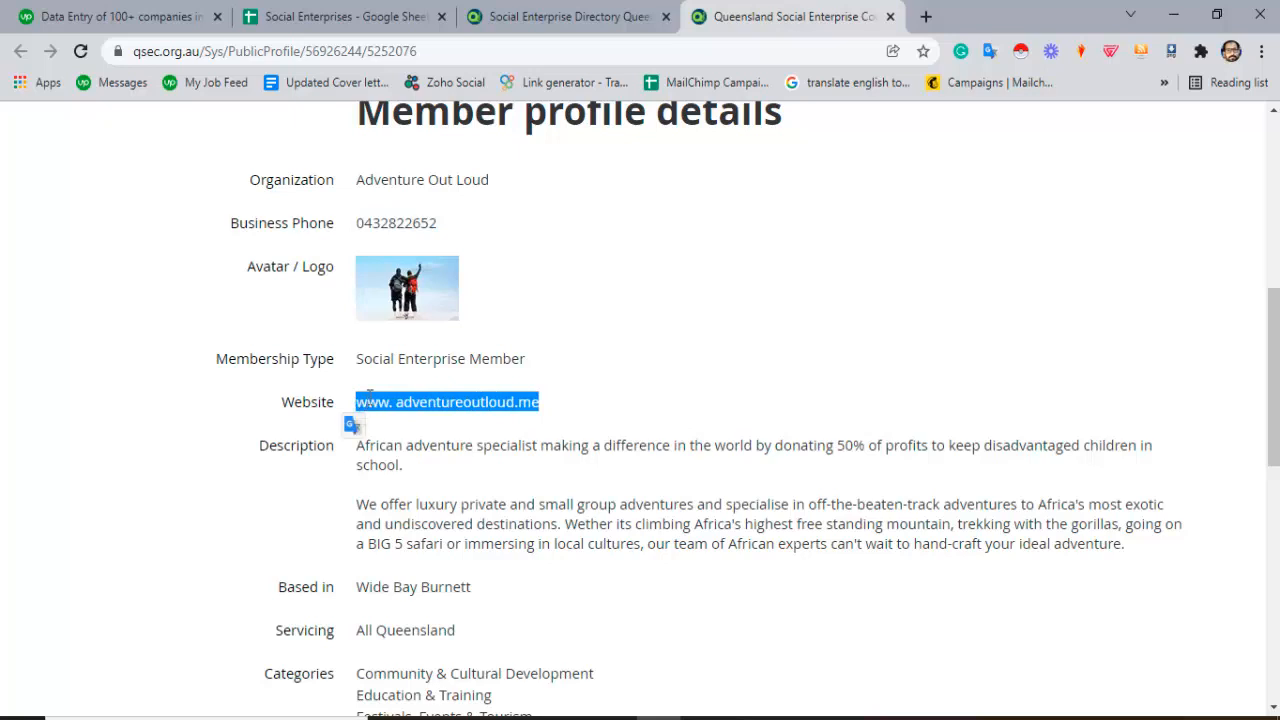
{"action": "left_click", "coordinate": [350, 16]}
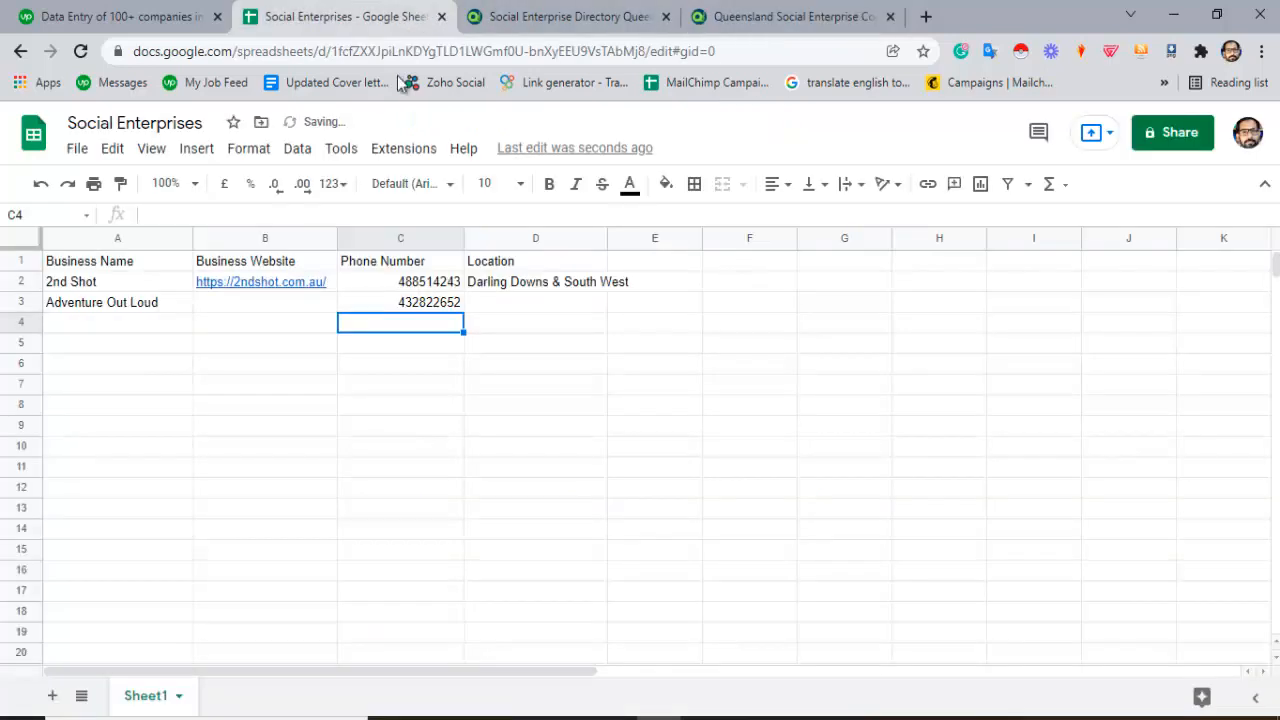
{"action": "left_click", "coordinate": [286, 304]}
{"action": "type", "text": "www. adventureoutloud.me"}
{"action": "left_click", "coordinate": [521, 304]}
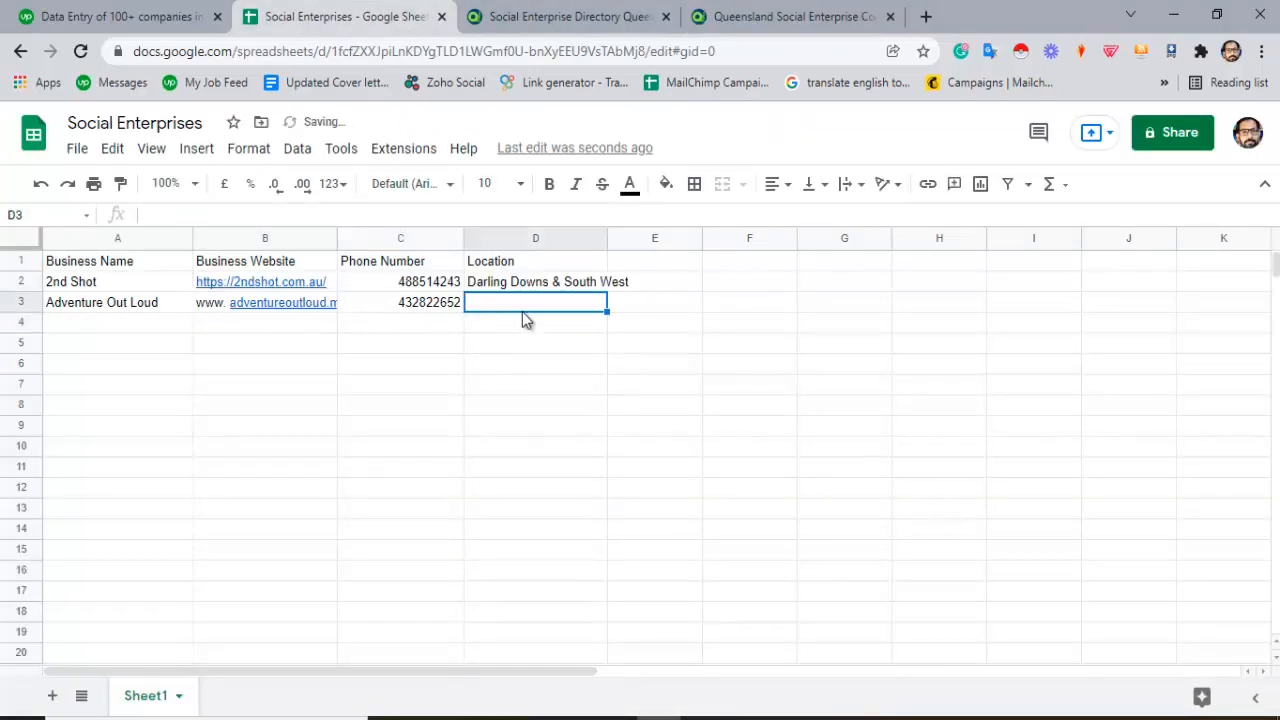
{"action": "left_click", "coordinate": [582, 12]}
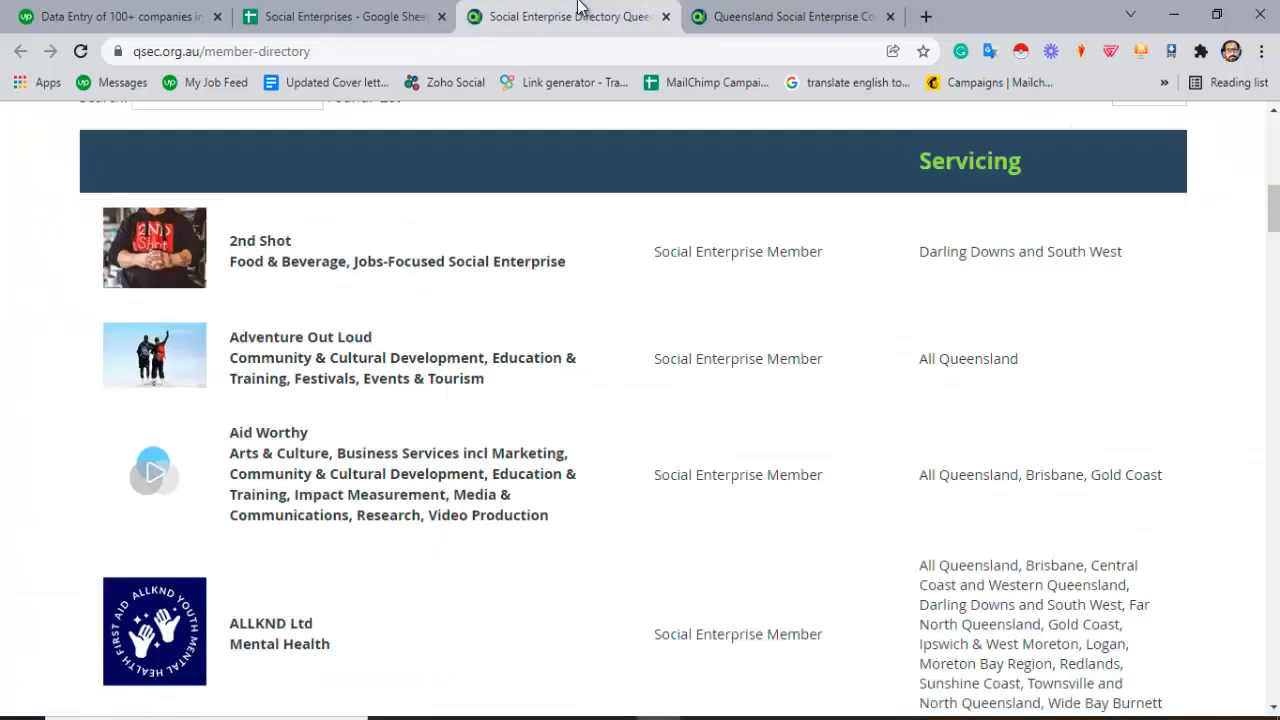
{"action": "left_click", "coordinate": [752, 12]}
{"action": "scroll", "coordinate": [351, 420], "scroll_direction": "down", "scroll_amount": 2}
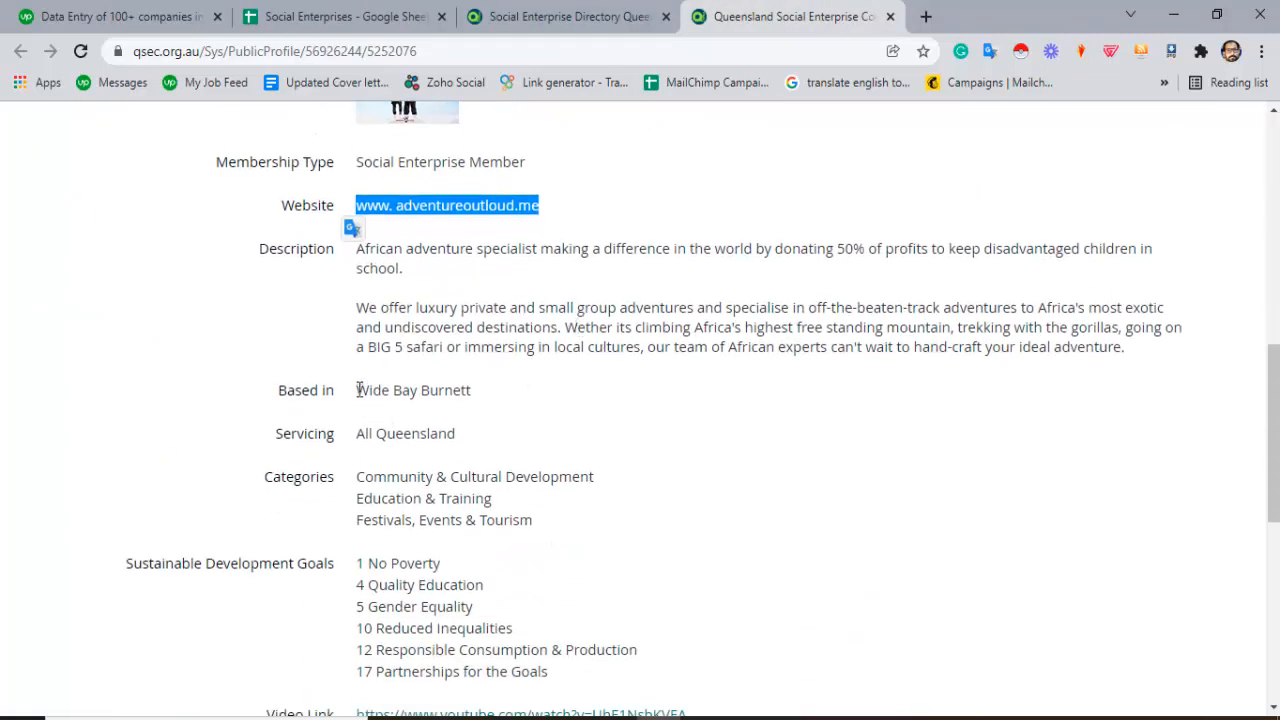
{"action": "left_click_drag", "start_coordinate": [358, 390], "coordinate": [472, 391]}
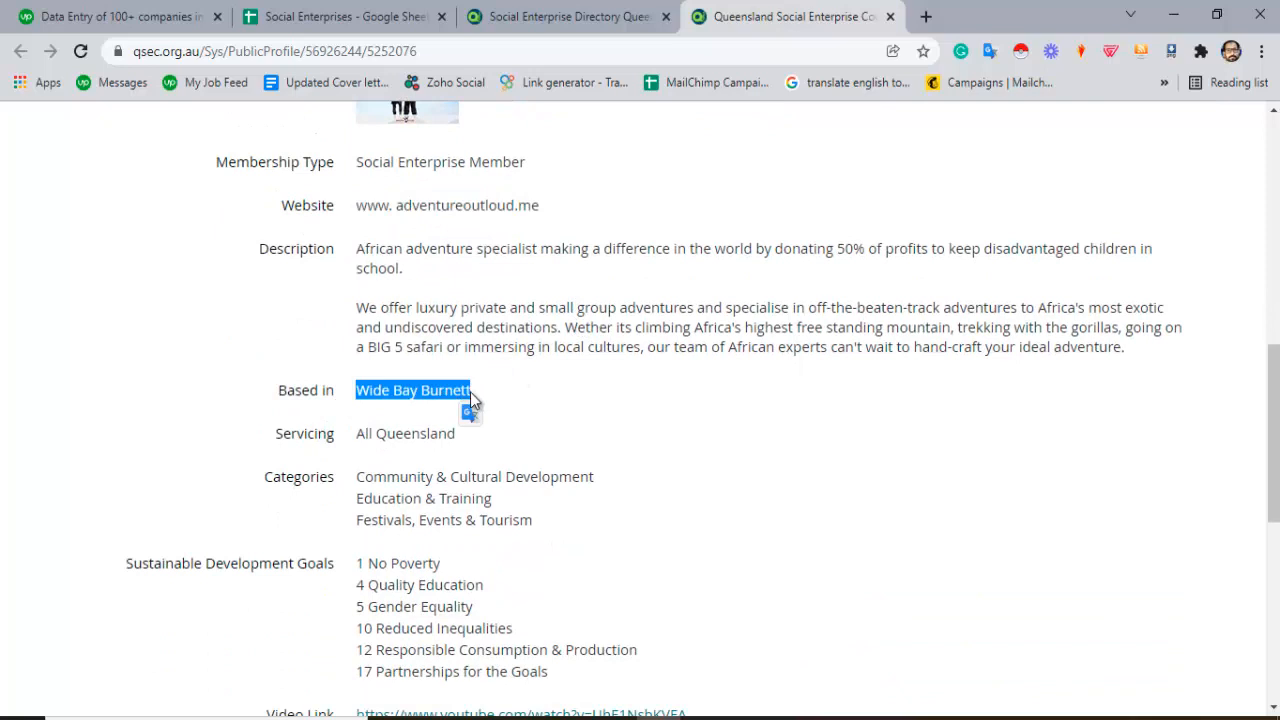
{"action": "left_click", "coordinate": [383, 8]}
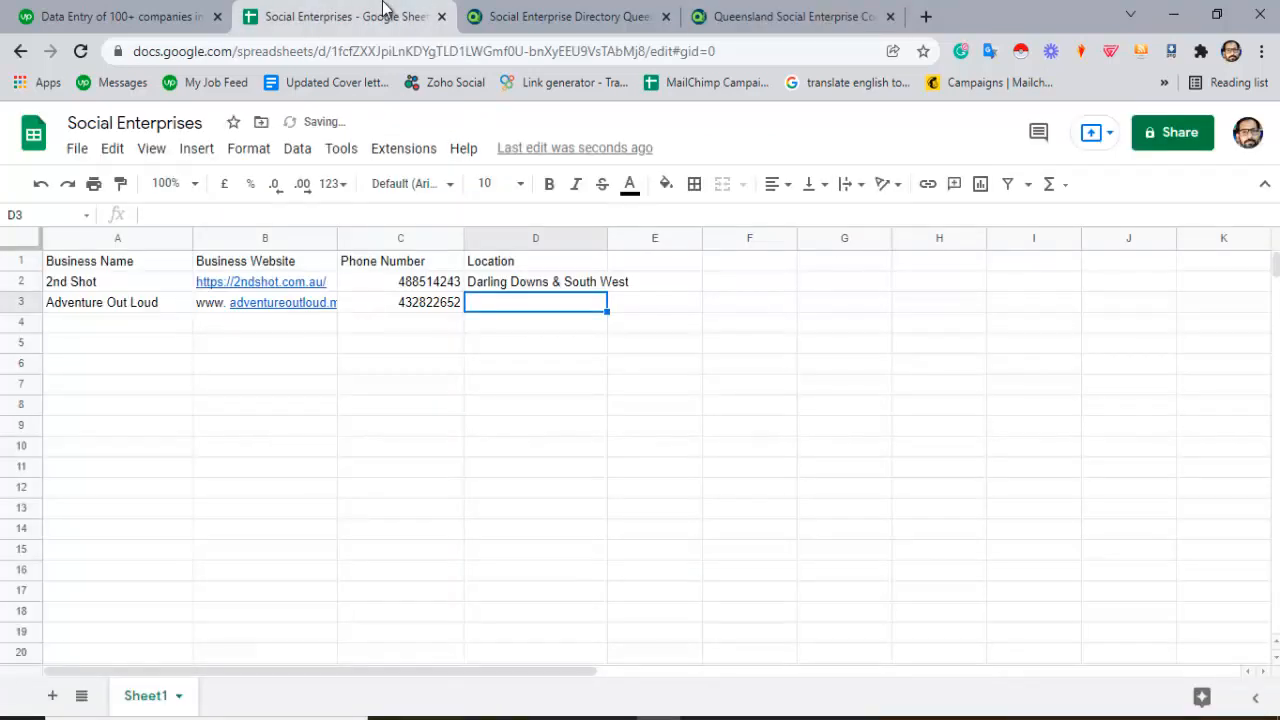
{"action": "double_click", "coordinate": [504, 302]}
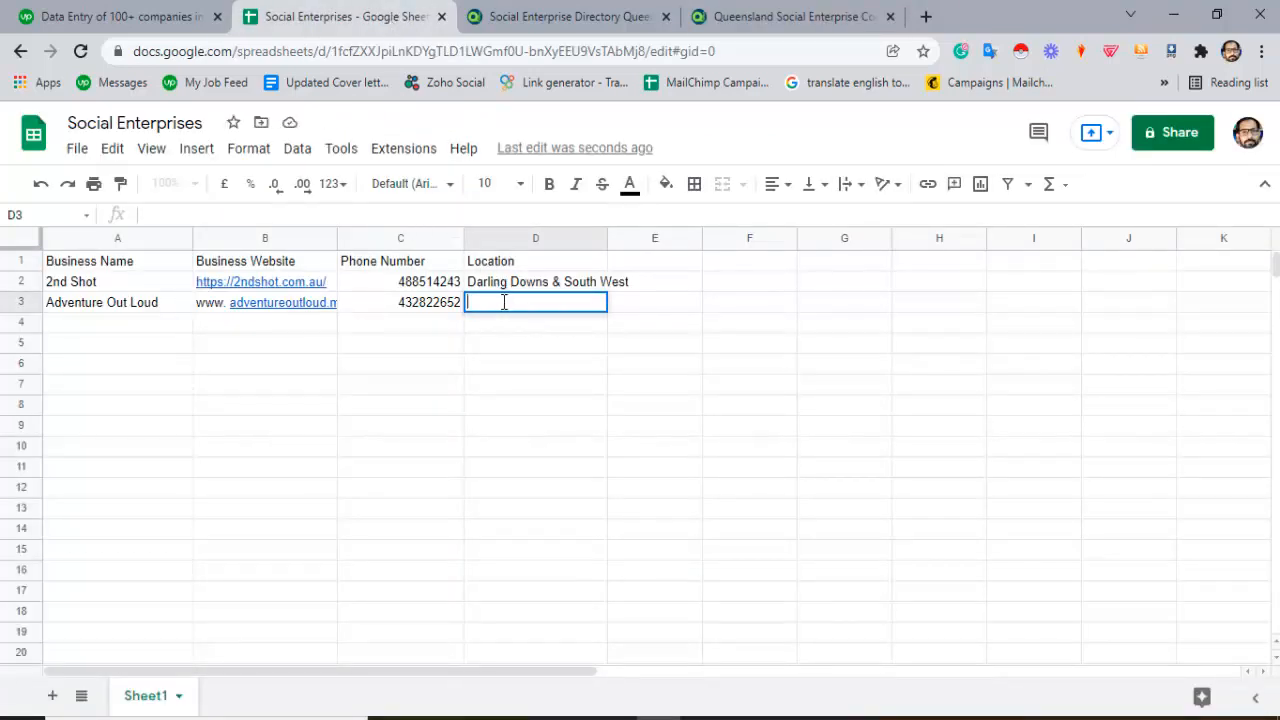
{"action": "type", "text": "Wide Bay Burnett"}
{"action": "left_click", "coordinate": [425, 330]}
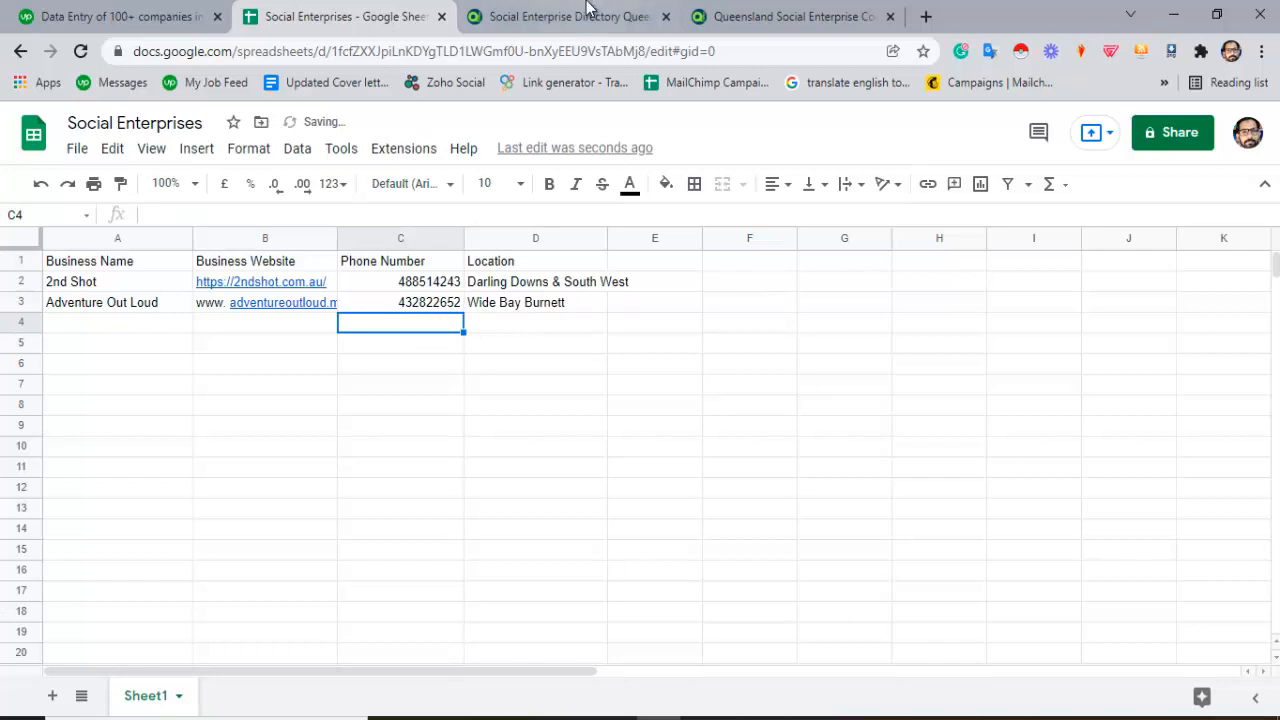
{"action": "left_click", "coordinate": [588, 10]}
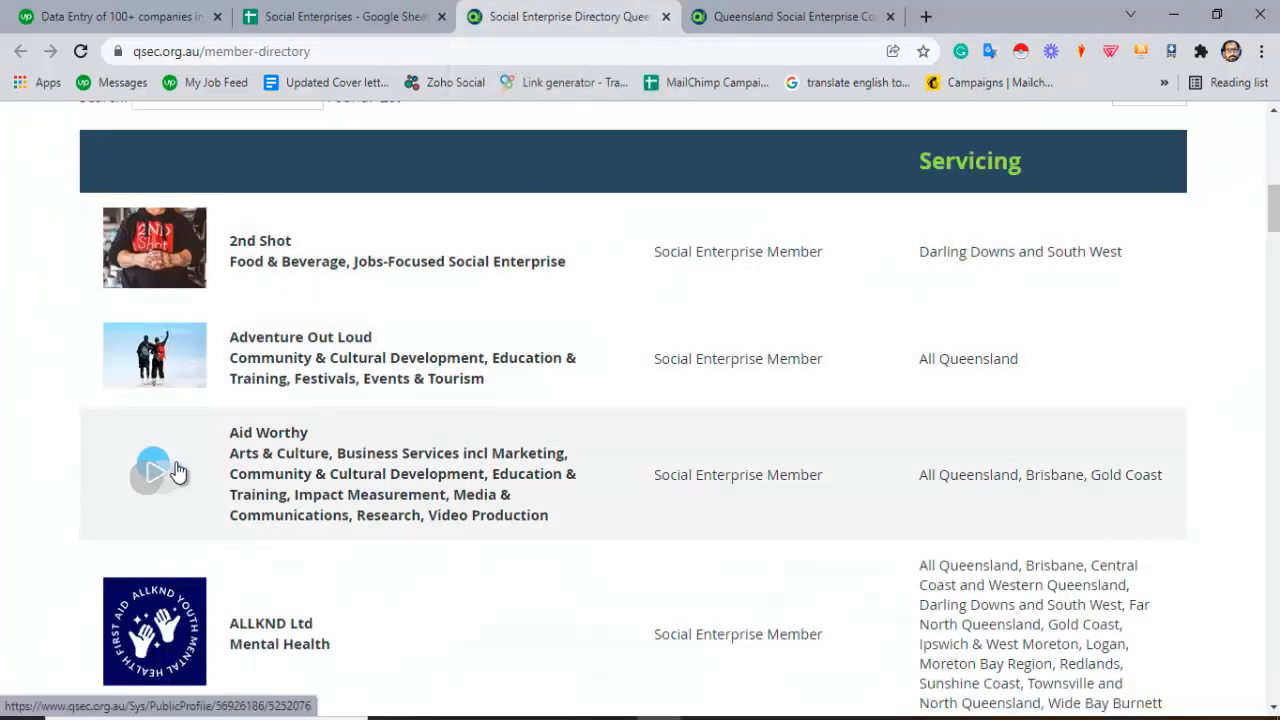
{"action": "scroll", "coordinate": [183, 470], "scroll_direction": "down", "scroll_amount": 2}
{"action": "scroll", "coordinate": [183, 466], "scroll_direction": "down", "scroll_amount": 1}
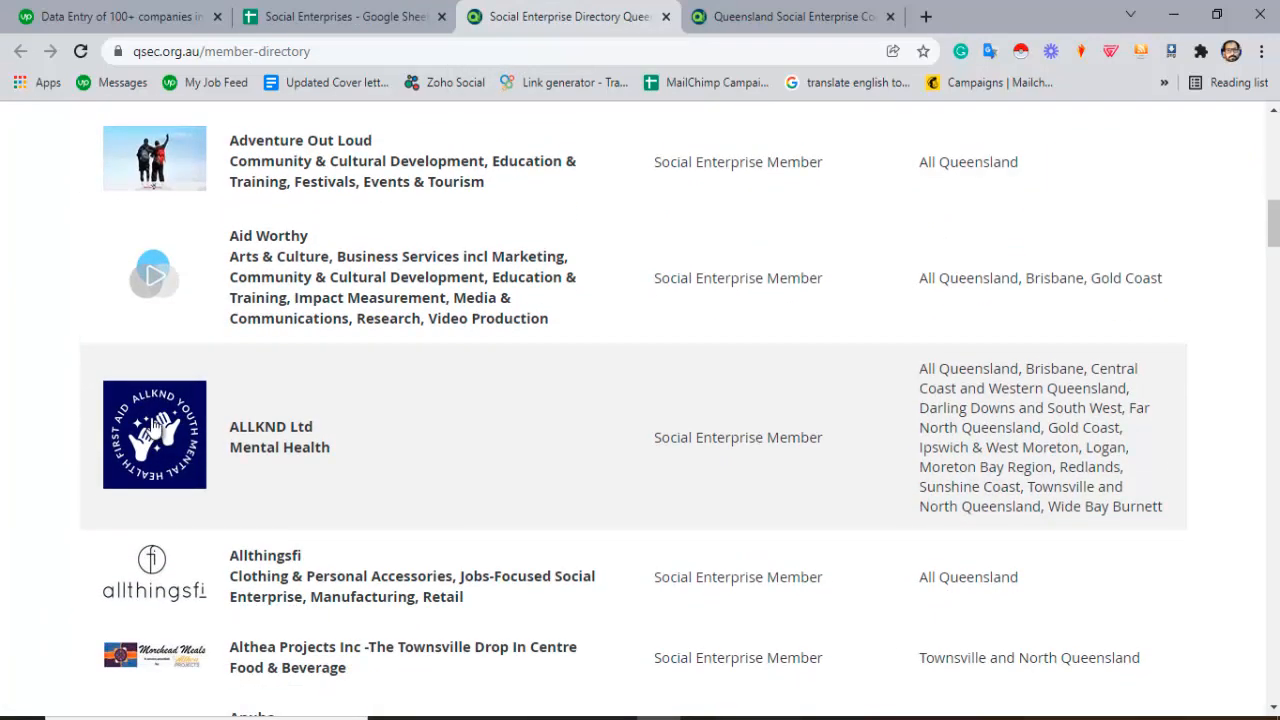
{"action": "right_click", "coordinate": [152, 420]}
{"action": "left_click", "coordinate": [215, 53]}
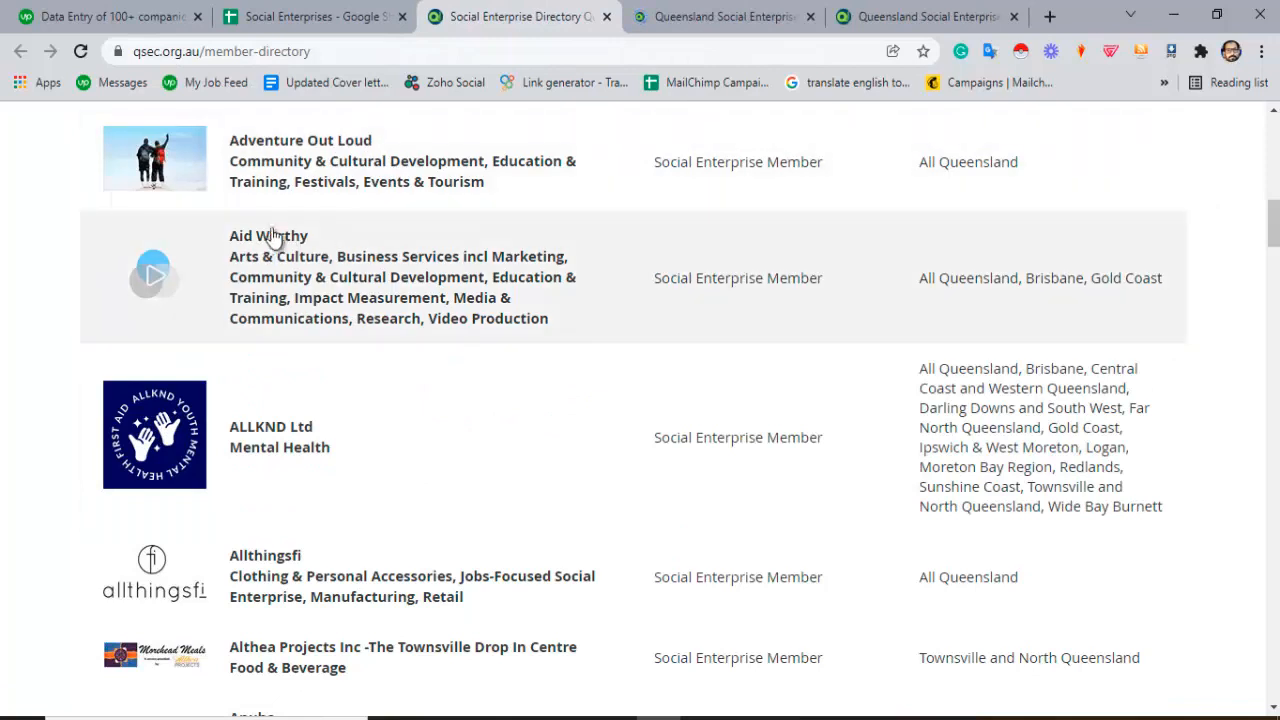
{"action": "right_click", "coordinate": [152, 260]}
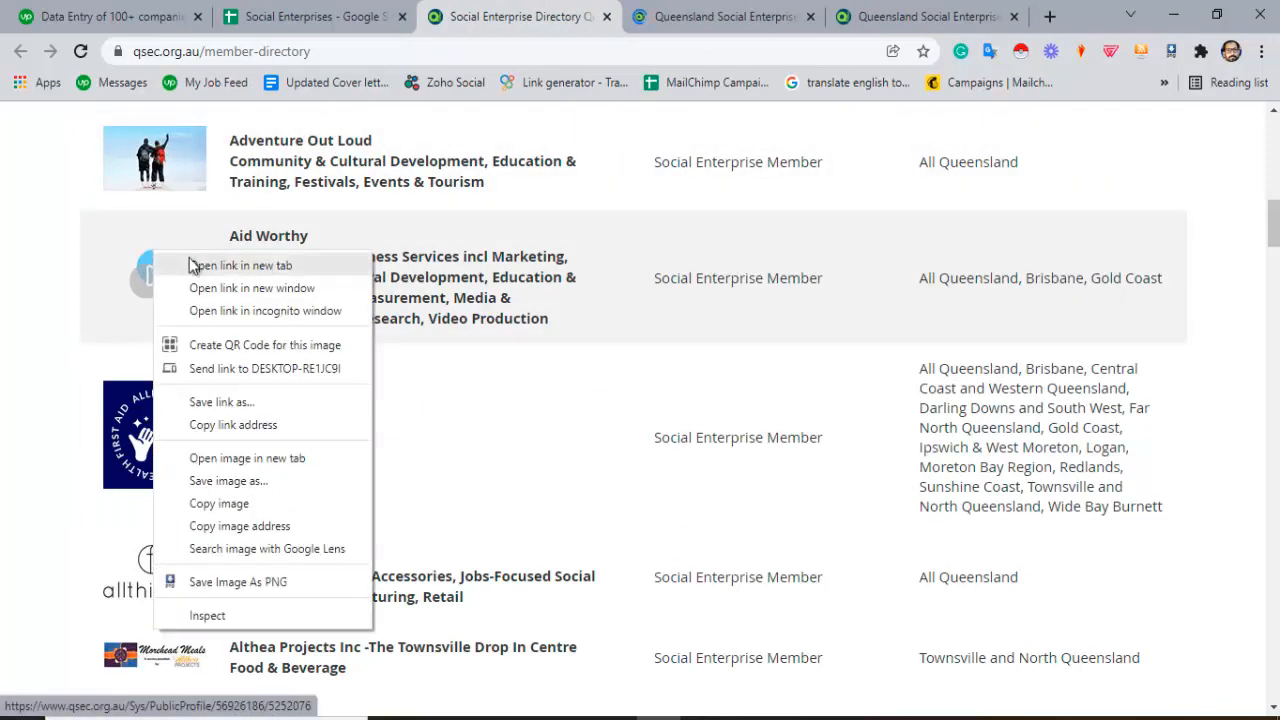
{"action": "left_click", "coordinate": [189, 263]}
{"action": "left_click", "coordinate": [715, 8]}
{"action": "left_click", "coordinate": [1013, 16]}
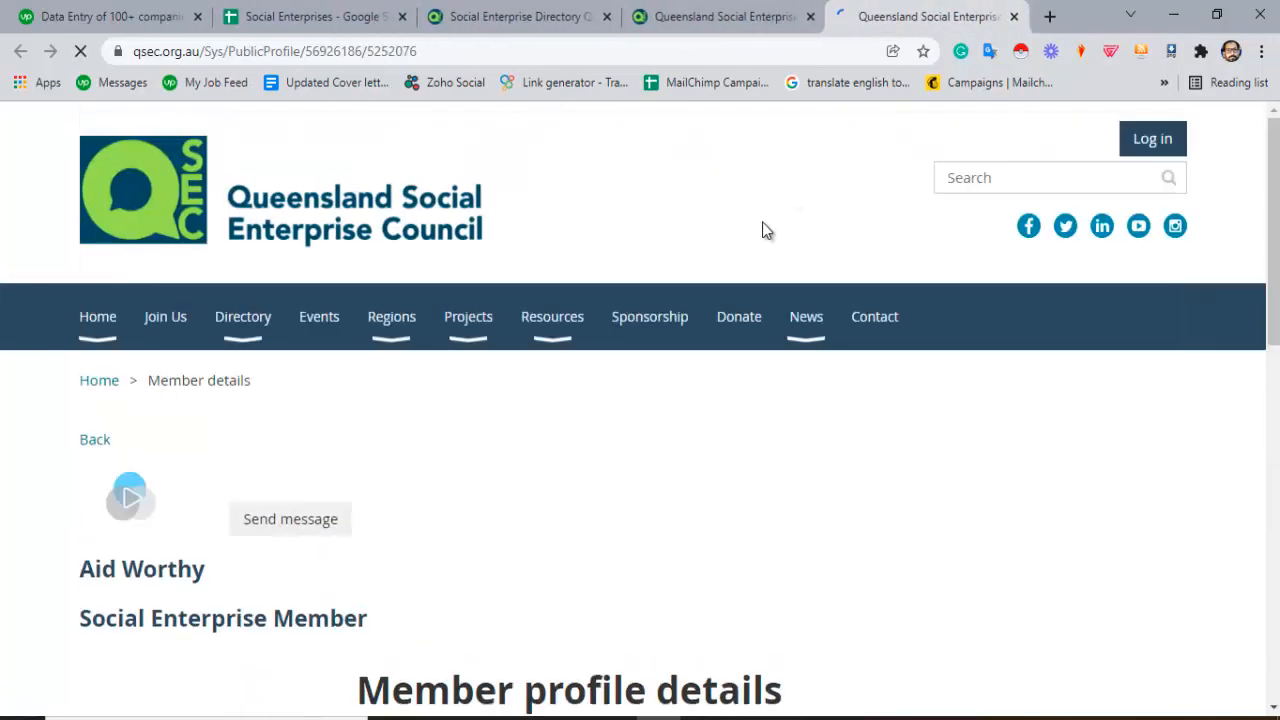
- Copy the organization name Aid Worthy from its member profile into cell A4 under Business Name
{"action": "scroll", "coordinate": [578, 422], "scroll_direction": "down", "scroll_amount": 2}
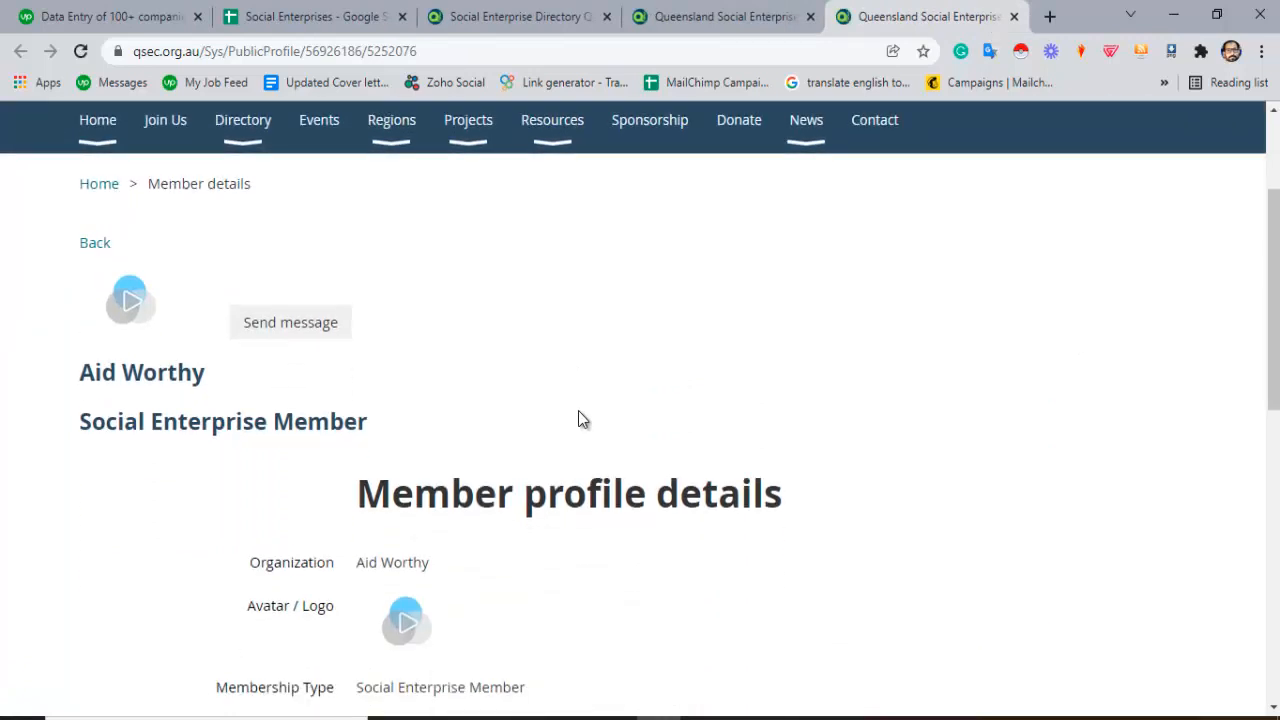
{"action": "scroll", "coordinate": [589, 396], "scroll_direction": "down", "scroll_amount": 2}
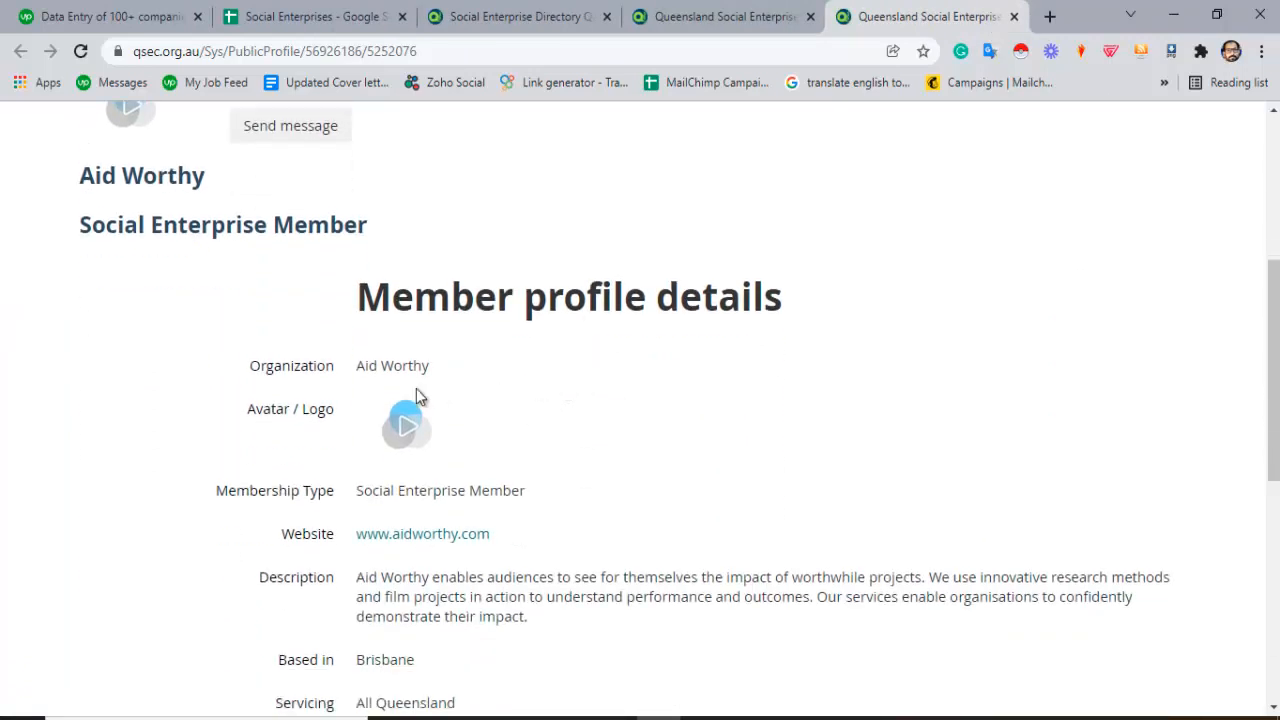
{"action": "left_click_drag", "start_coordinate": [358, 366], "coordinate": [437, 373]}
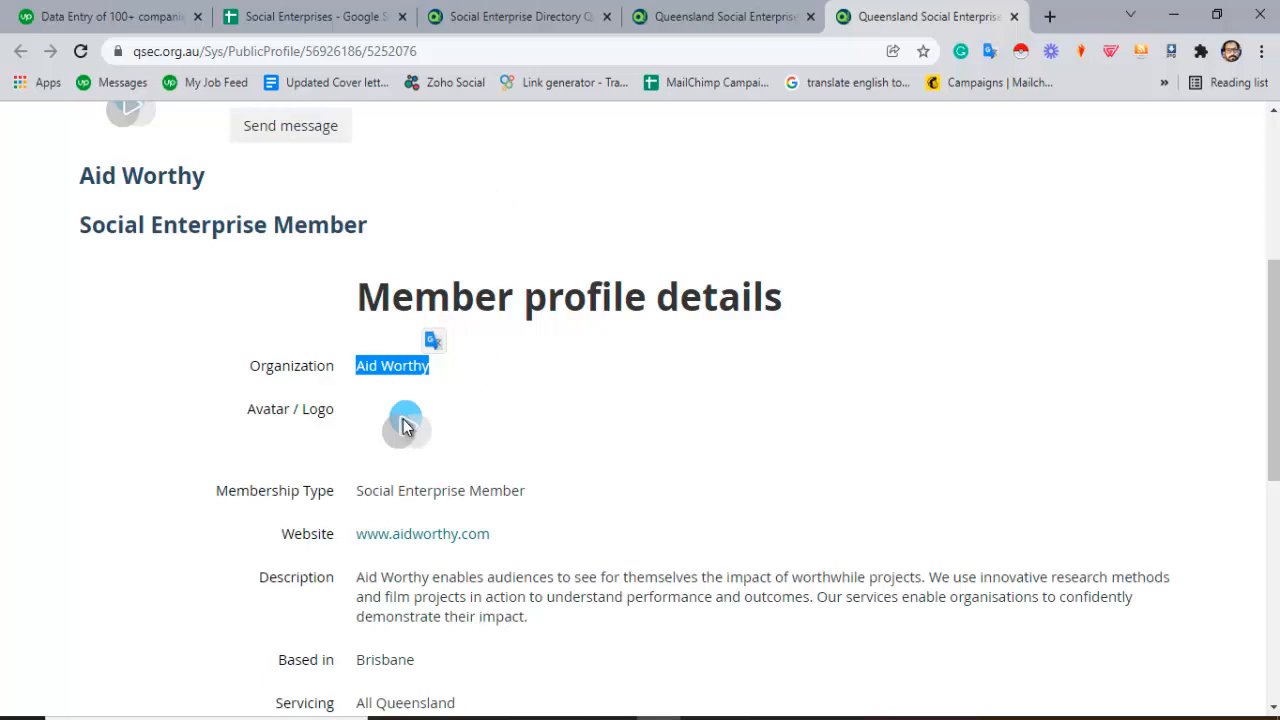
{"action": "left_click", "coordinate": [295, 12]}
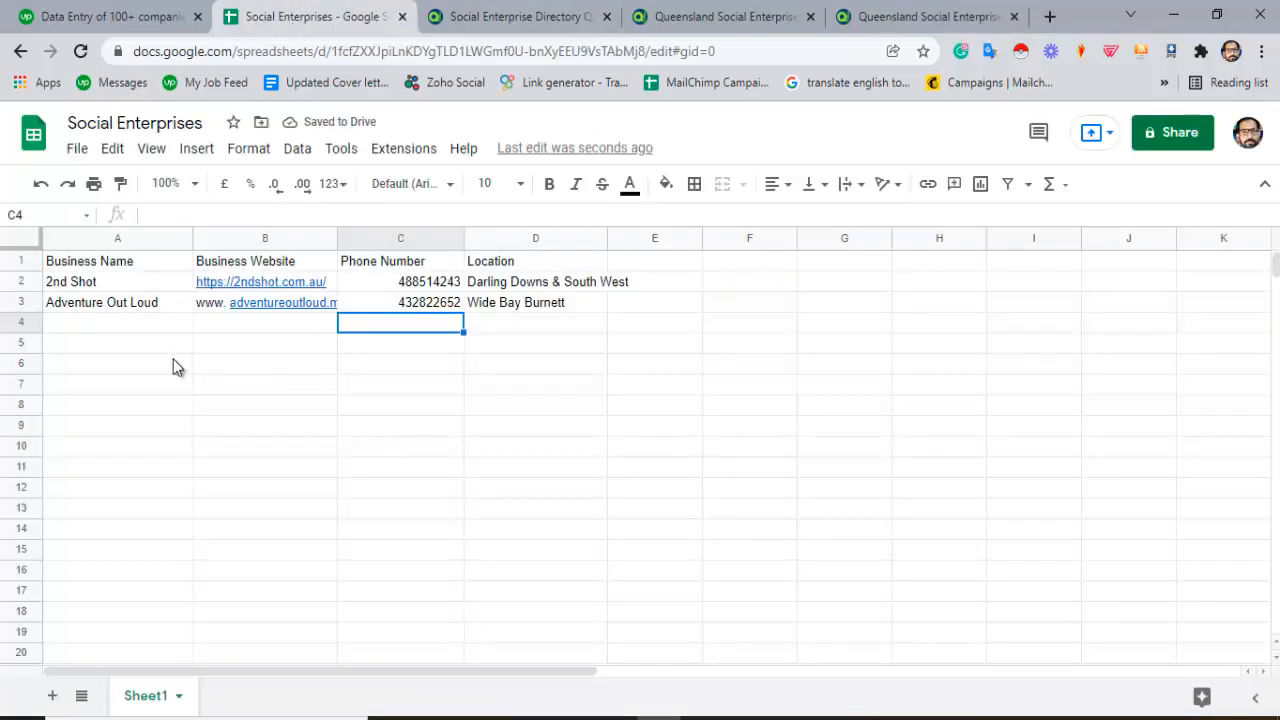
{"action": "left_click", "coordinate": [141, 325]}
{"action": "type", "text": "Aid Worthy"}
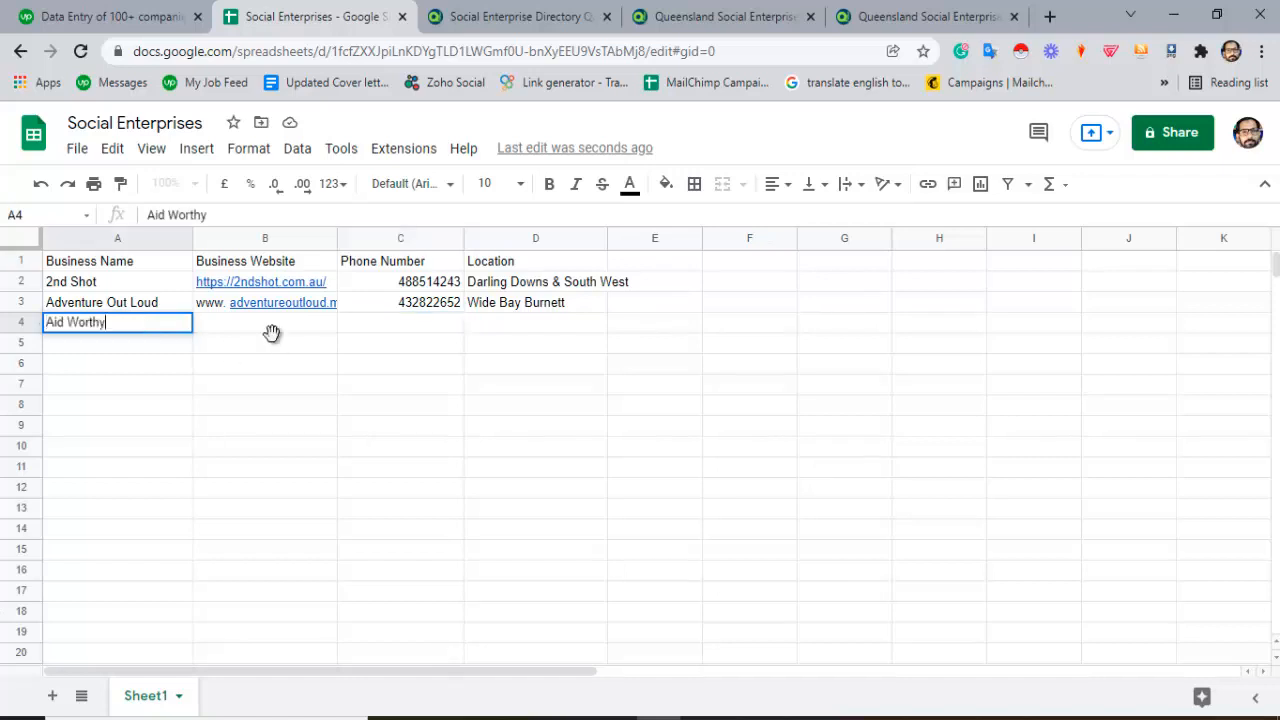
{"action": "left_click", "coordinate": [273, 337]}
{"action": "left_click", "coordinate": [279, 329]}
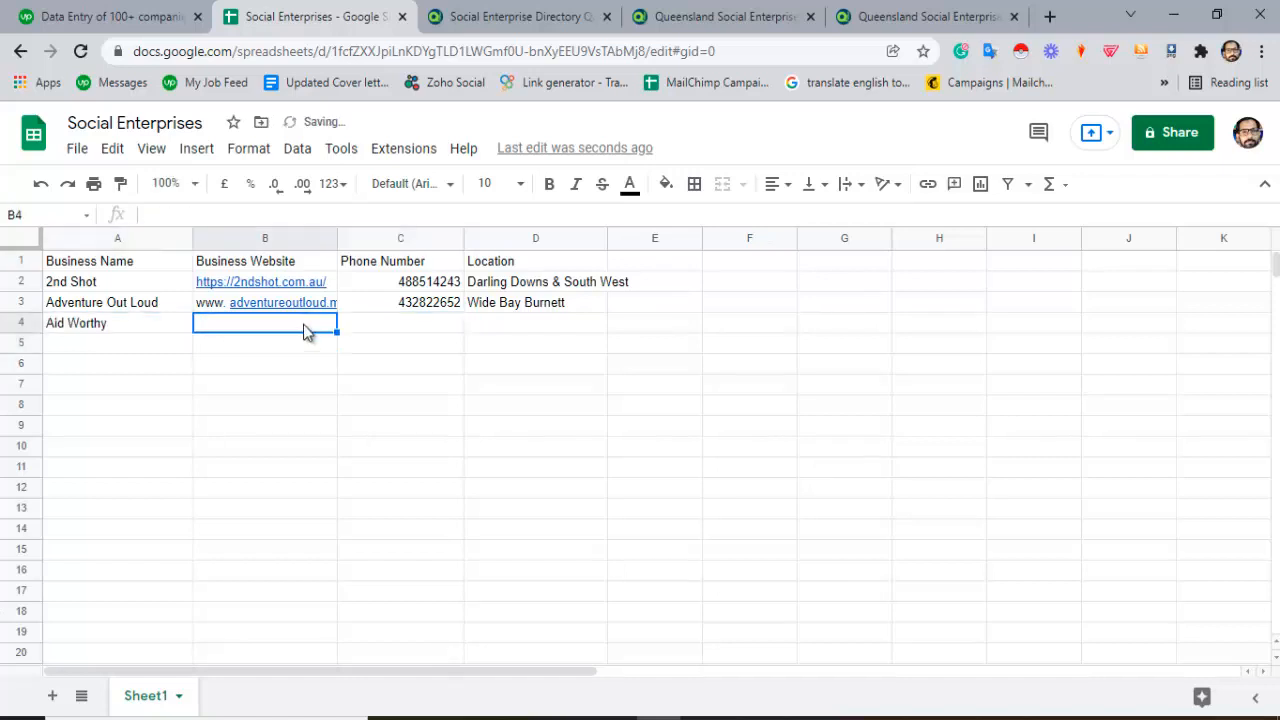
{"action": "left_click", "coordinate": [888, 14]}
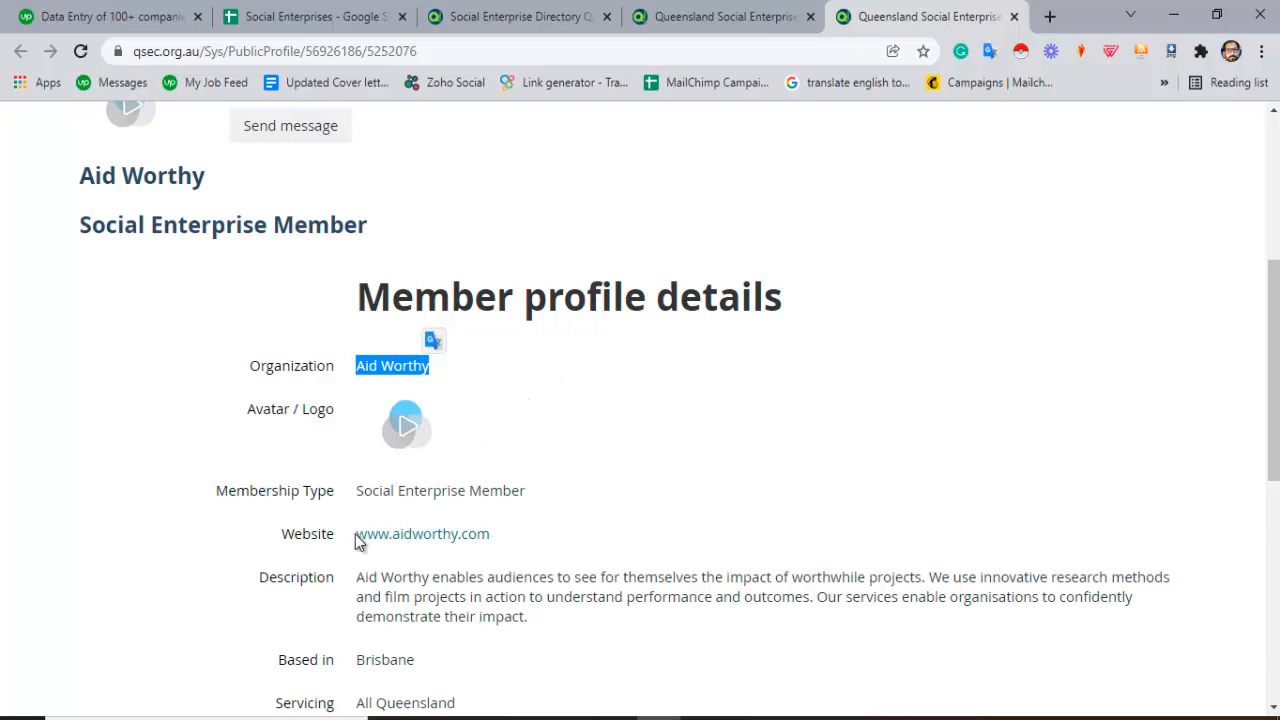
{"action": "scroll", "coordinate": [462, 537], "scroll_direction": "down", "scroll_amount": 1}
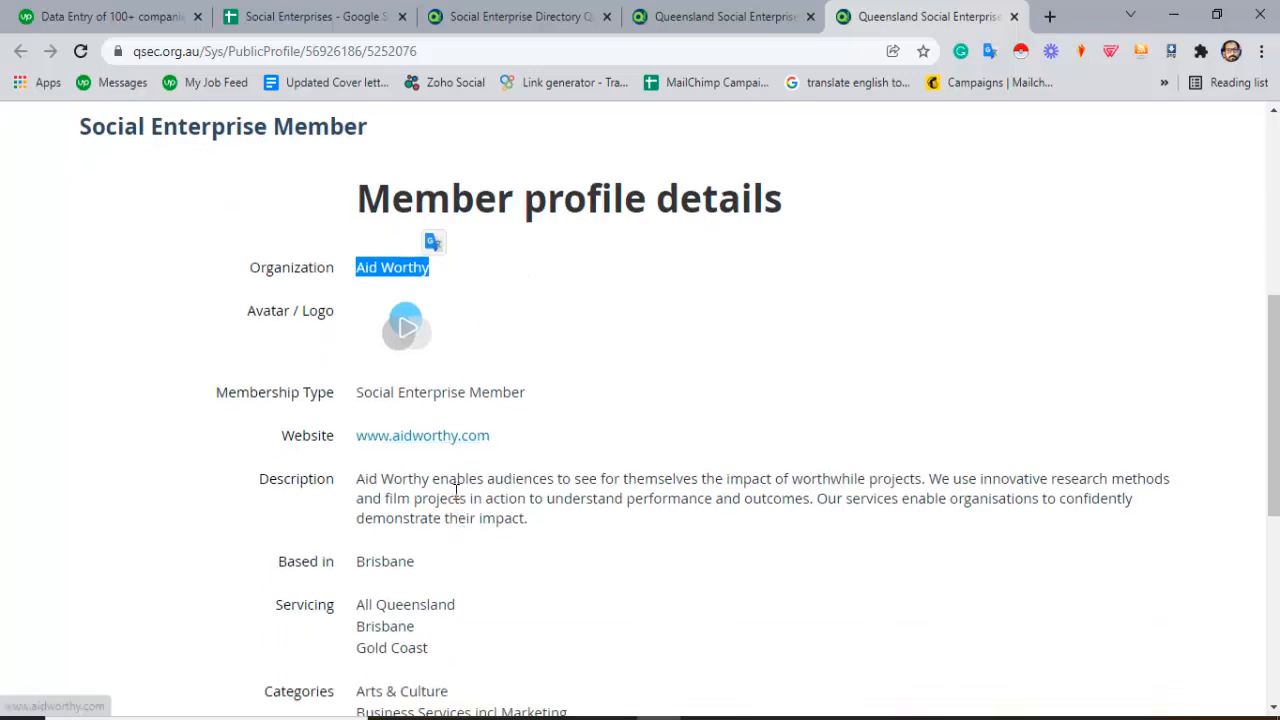
{"action": "left_click_drag", "start_coordinate": [490, 437], "coordinate": [356, 437]}
{"action": "key", "text": "ctrl+c"}
{"action": "left_click", "coordinate": [320, 14]}
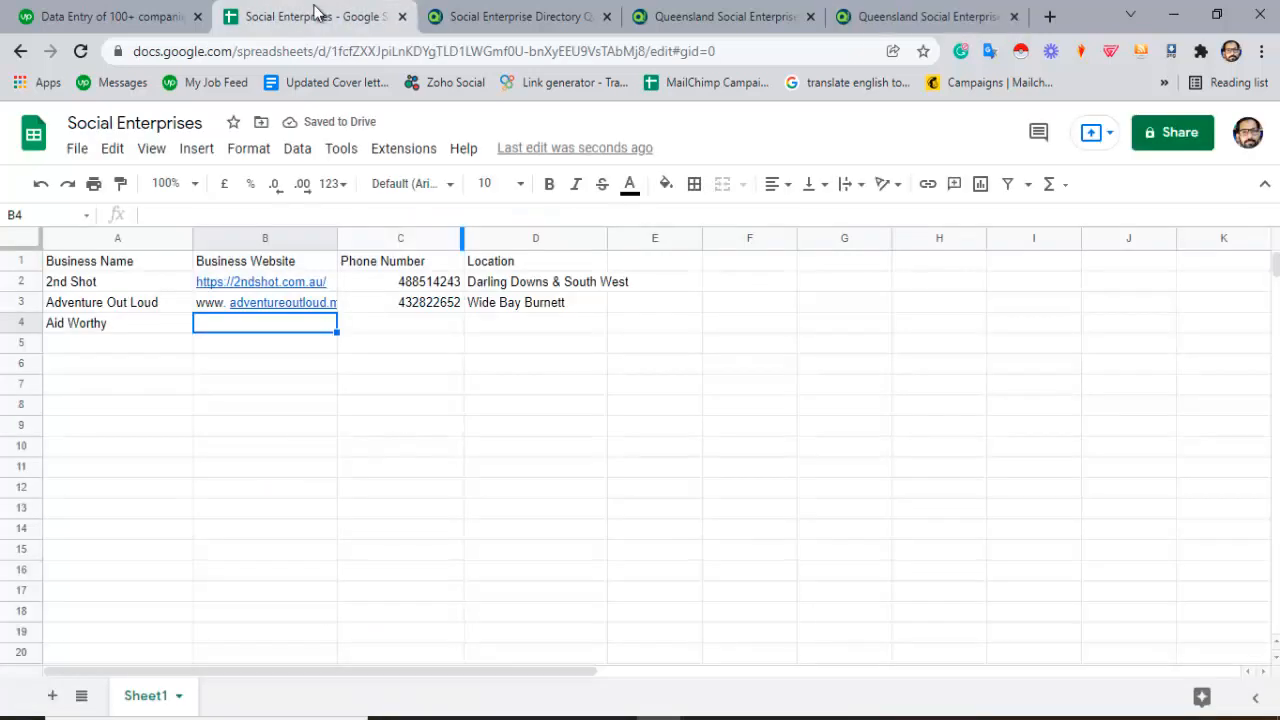
{"action": "double_click", "coordinate": [278, 327]}
{"action": "key", "text": "ctrl+v"}
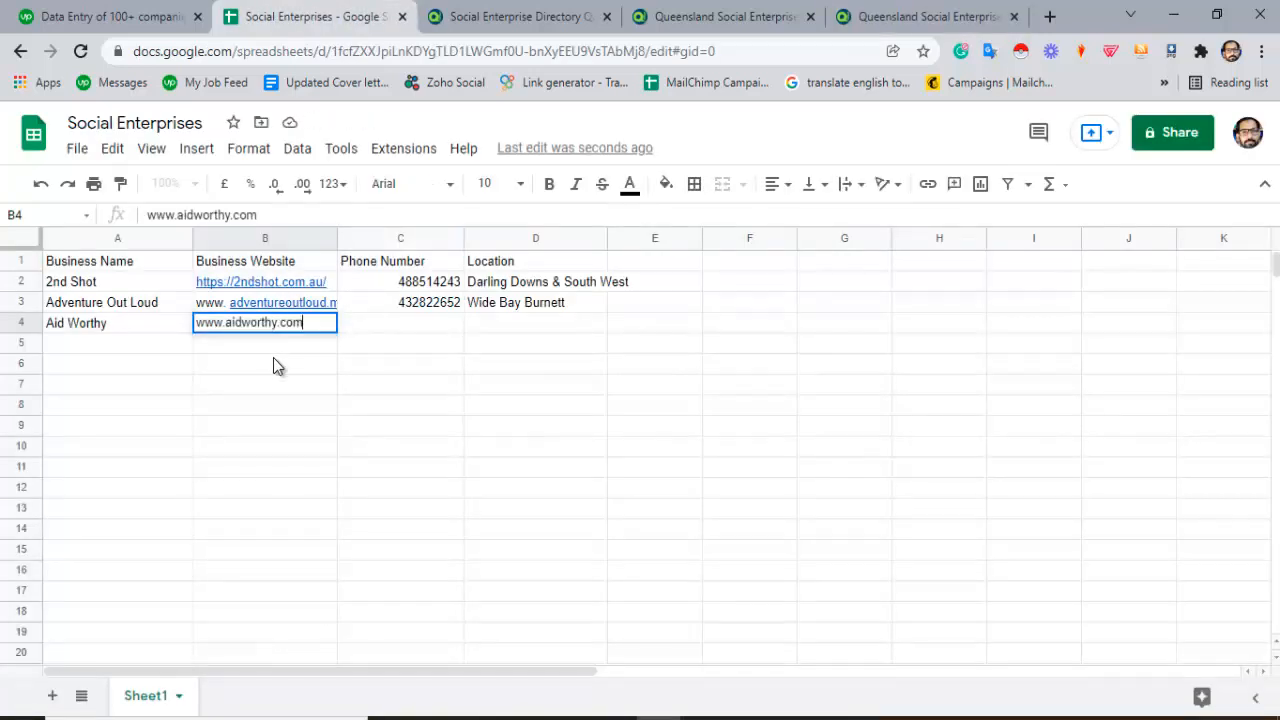
{"action": "key", "text": "Return"}
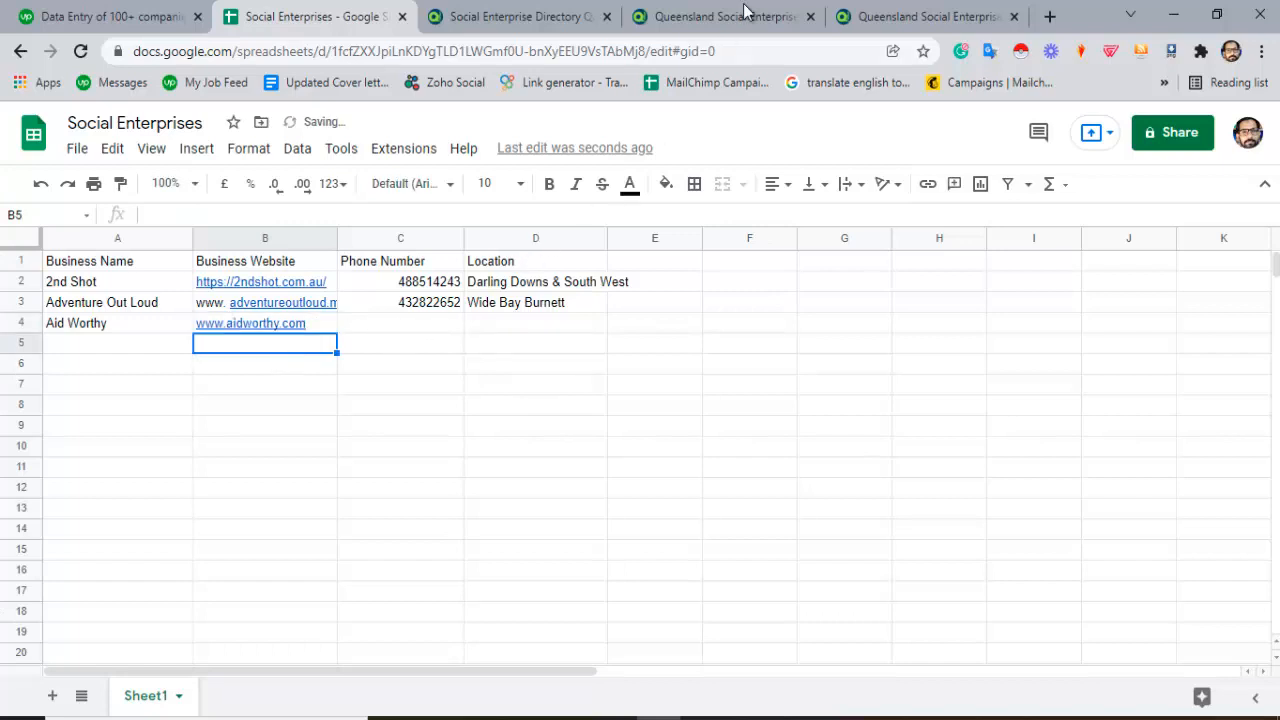
- Open Aid Worthy's website from the link in its member profile in a new browser tab
{"action": "left_click", "coordinate": [879, 12]}
{"action": "right_click", "coordinate": [455, 440]}
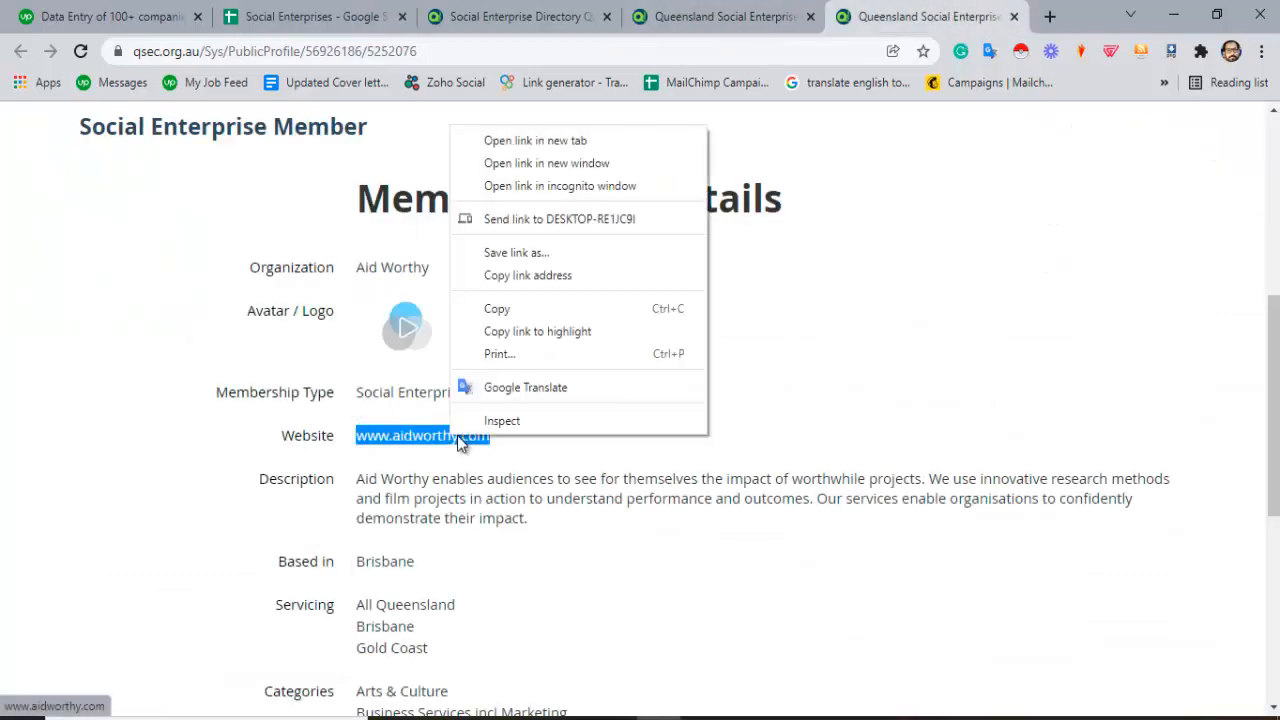
{"action": "left_click", "coordinate": [563, 147]}
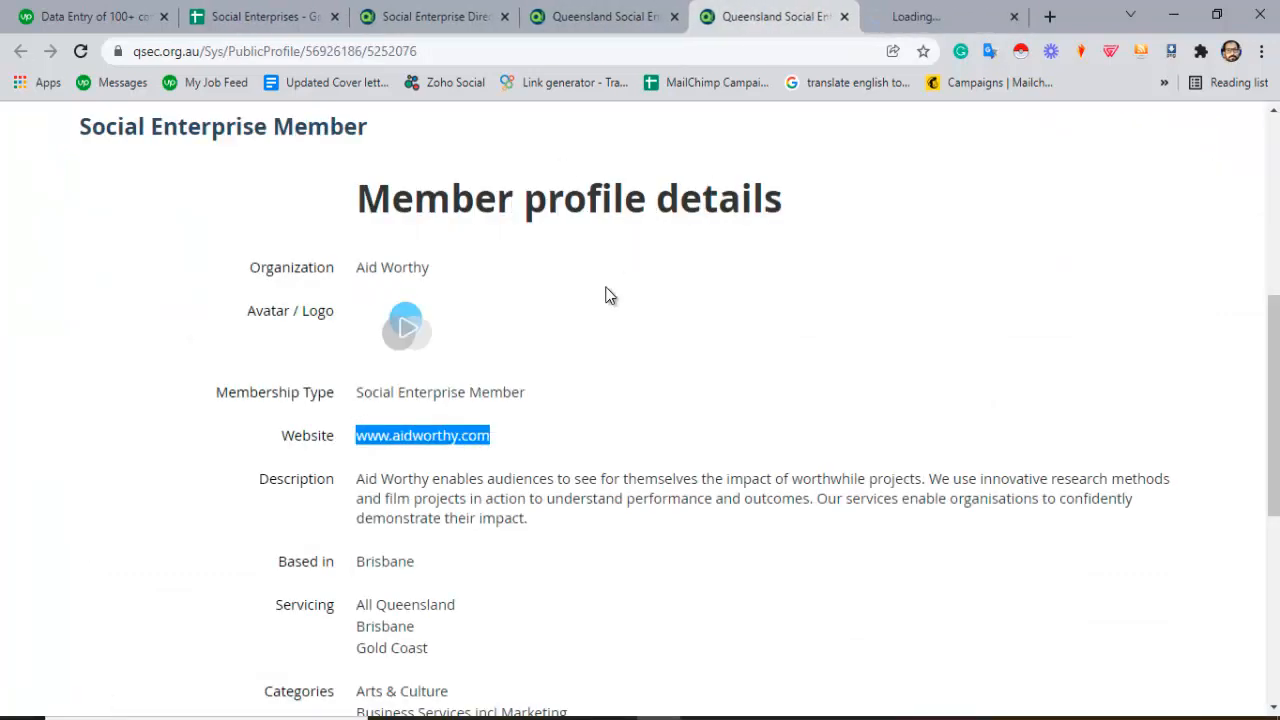
{"action": "left_click_drag", "start_coordinate": [359, 563], "coordinate": [425, 565]}
{"action": "key", "text": "ctrl+c"}
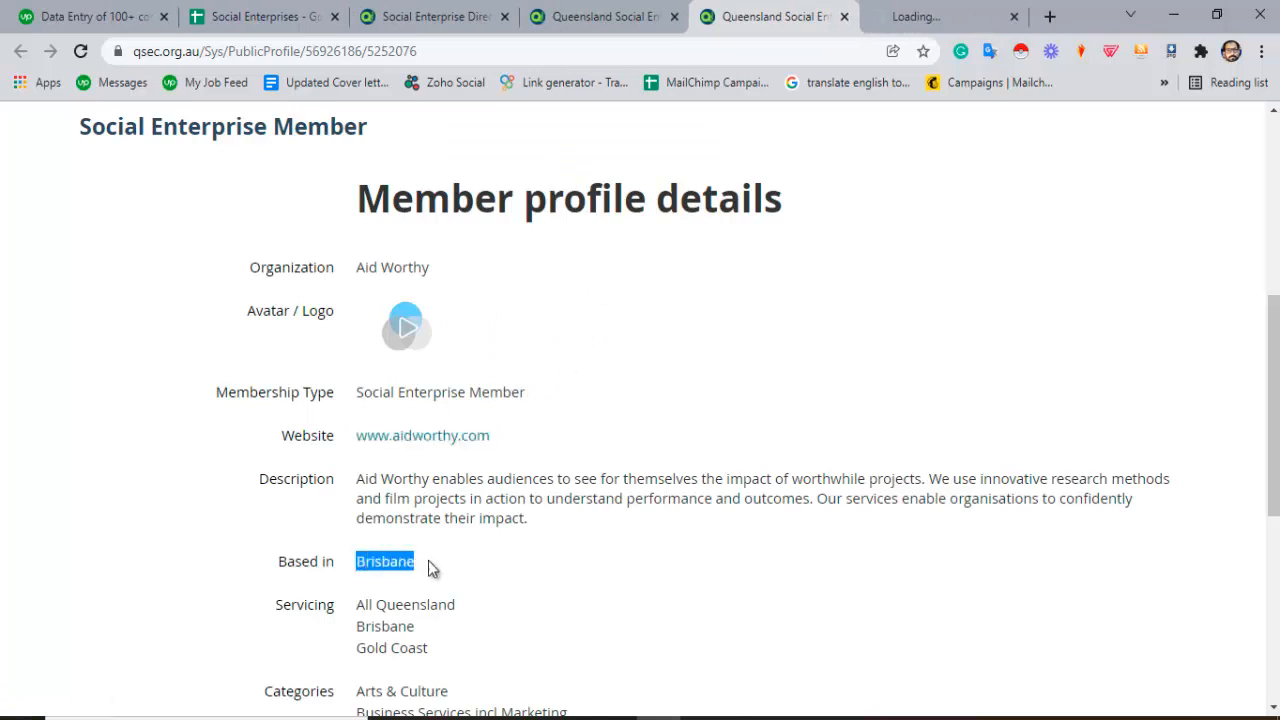
{"action": "left_click", "coordinate": [313, 10]}
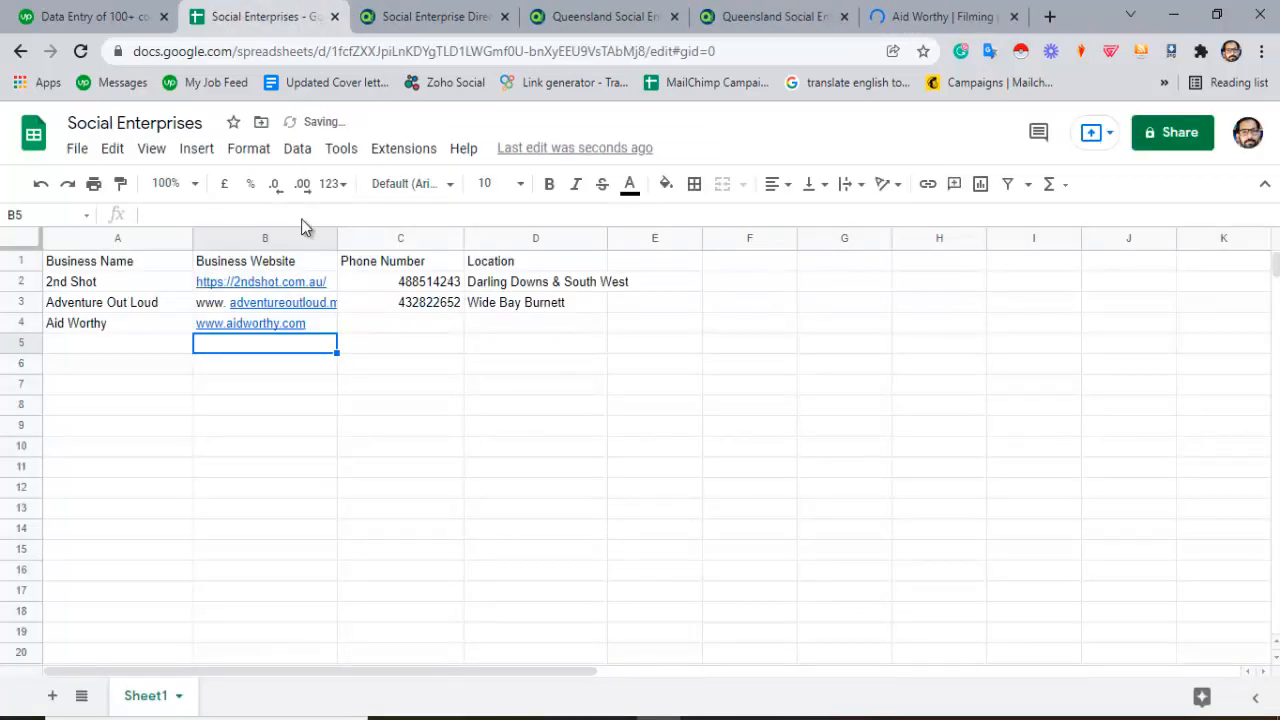
{"action": "double_click", "coordinate": [484, 321]}
{"action": "key", "text": "ctrl+v"}
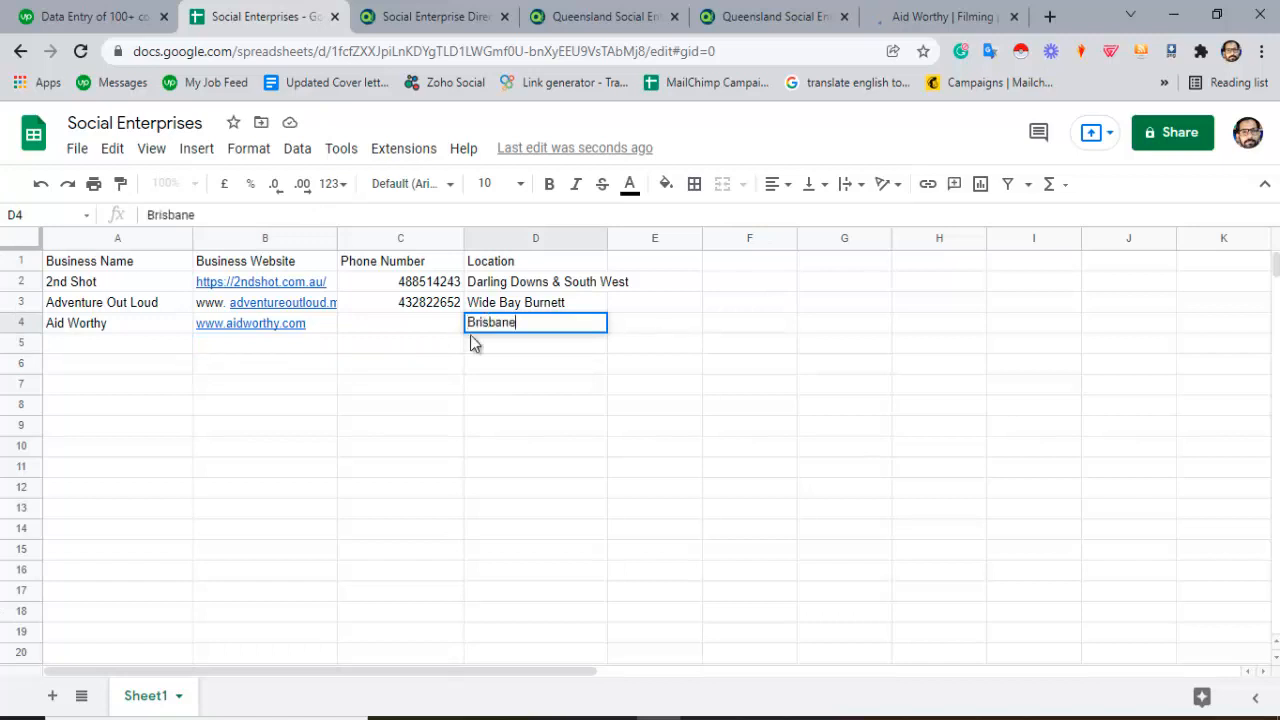
{"action": "left_click", "coordinate": [433, 324]}
- Copy the contact phone number from the footer of Aid Worthy's website into cell C4 under Phone Number
{"action": "left_click", "coordinate": [932, 10]}
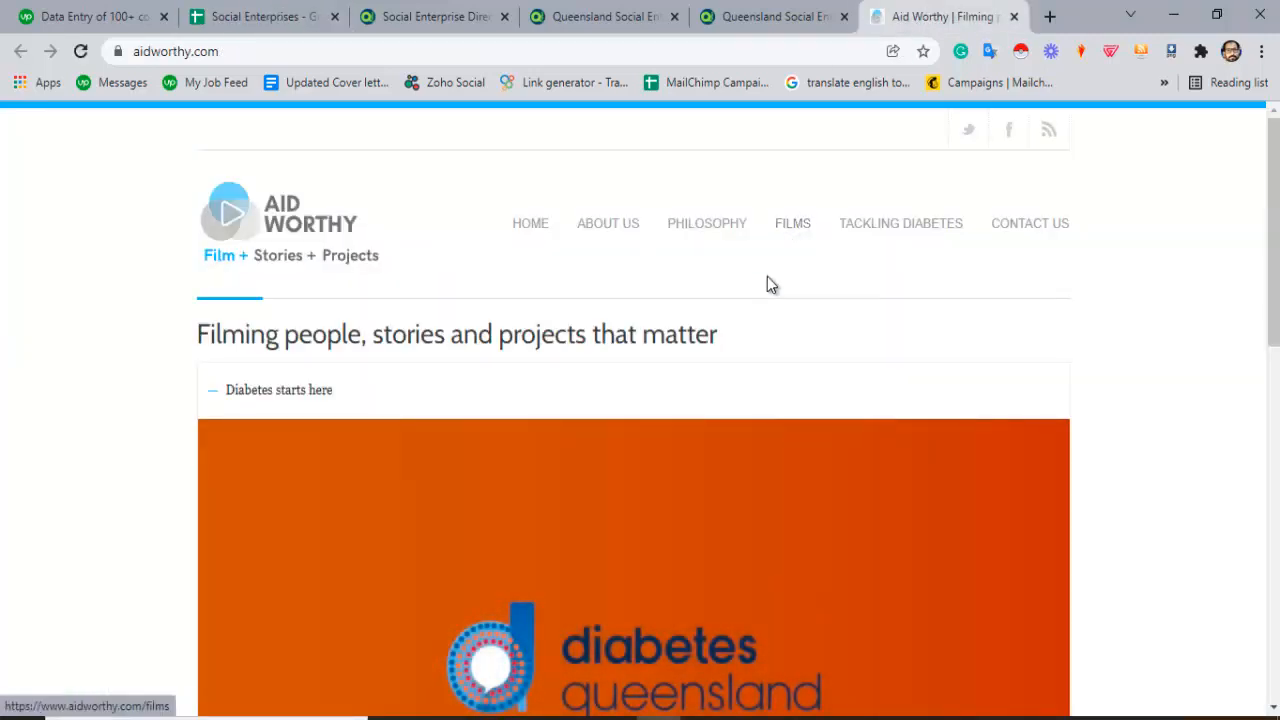
{"action": "scroll", "coordinate": [747, 335], "scroll_direction": "down", "scroll_amount": 3}
{"action": "scroll", "coordinate": [746, 335], "scroll_direction": "down", "scroll_amount": 5}
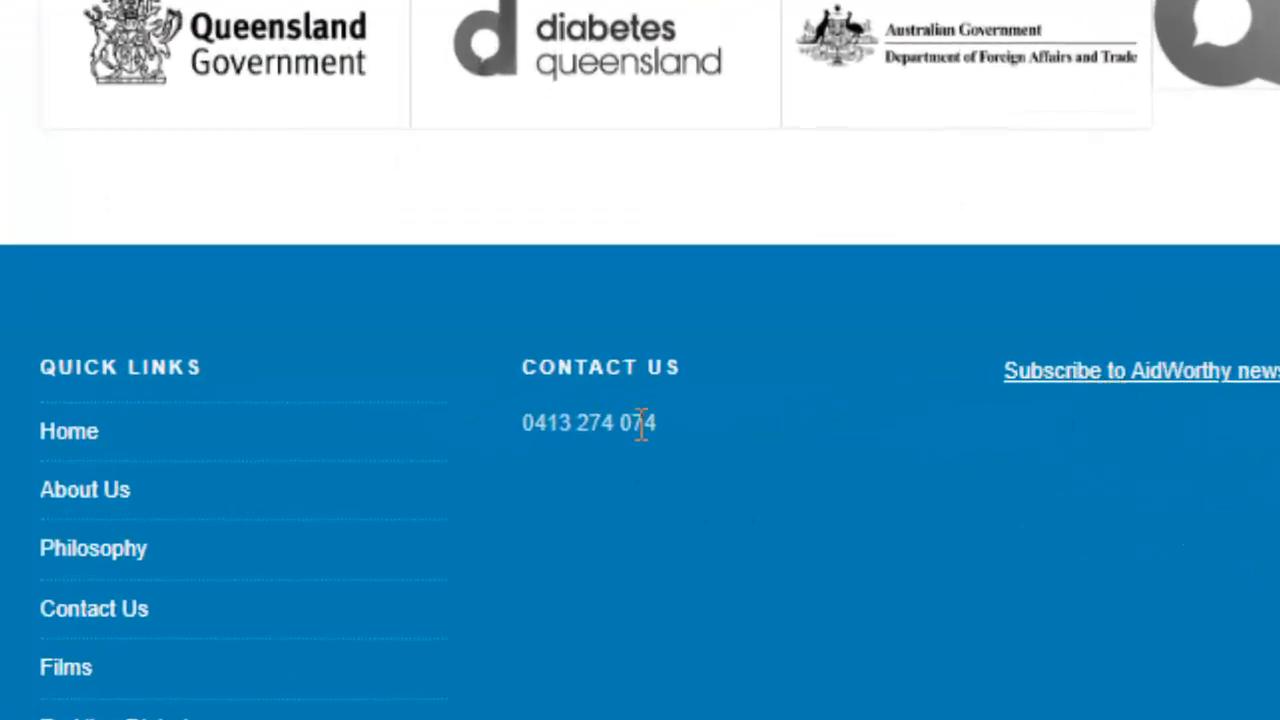
{"action": "left_click_drag", "start_coordinate": [660, 423], "coordinate": [522, 423]}
{"action": "key", "text": "ctrl+c"}
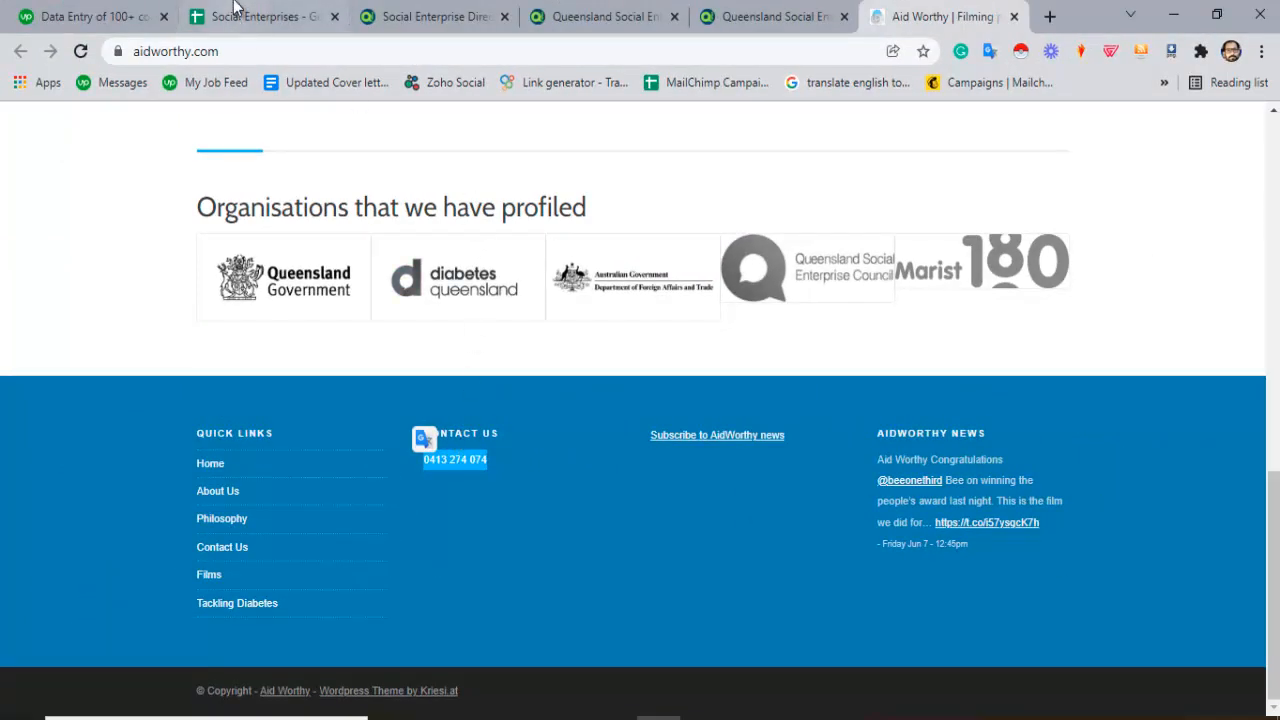
{"action": "left_click", "coordinate": [237, 8]}
{"action": "double_click", "coordinate": [417, 321]}
{"action": "key", "text": "ctrl+v"}
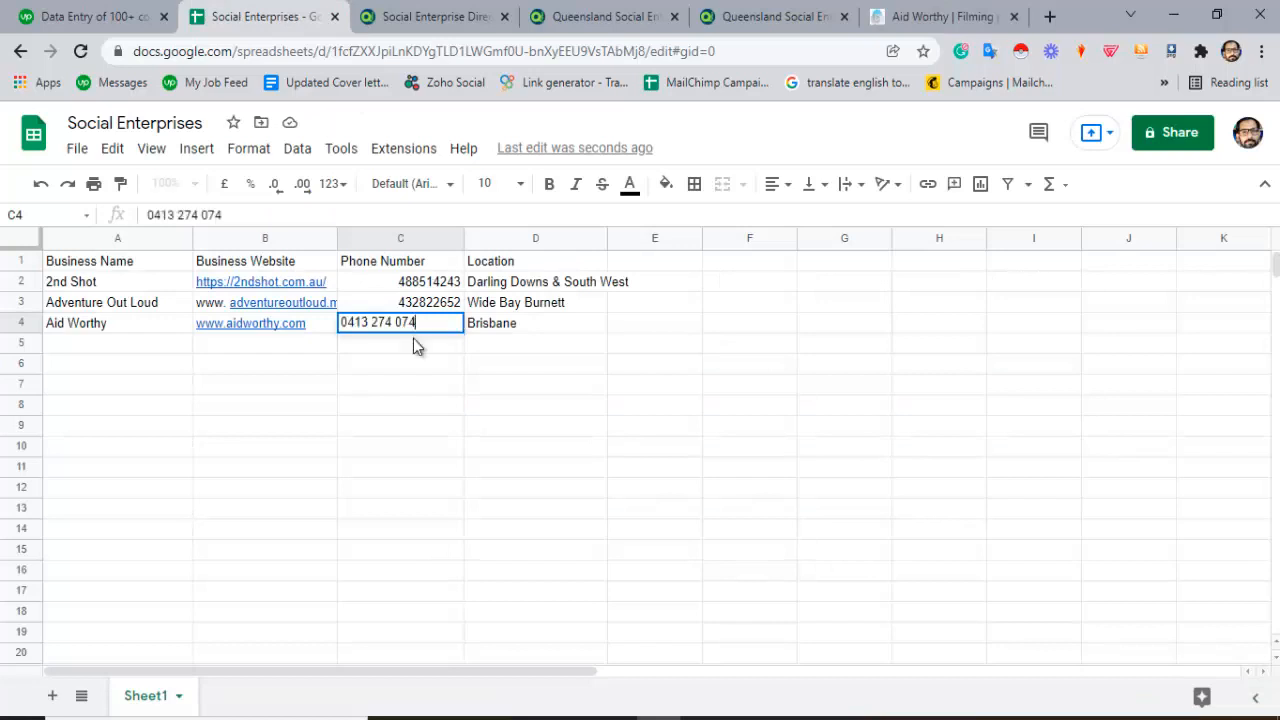
{"action": "left_click", "coordinate": [411, 348]}
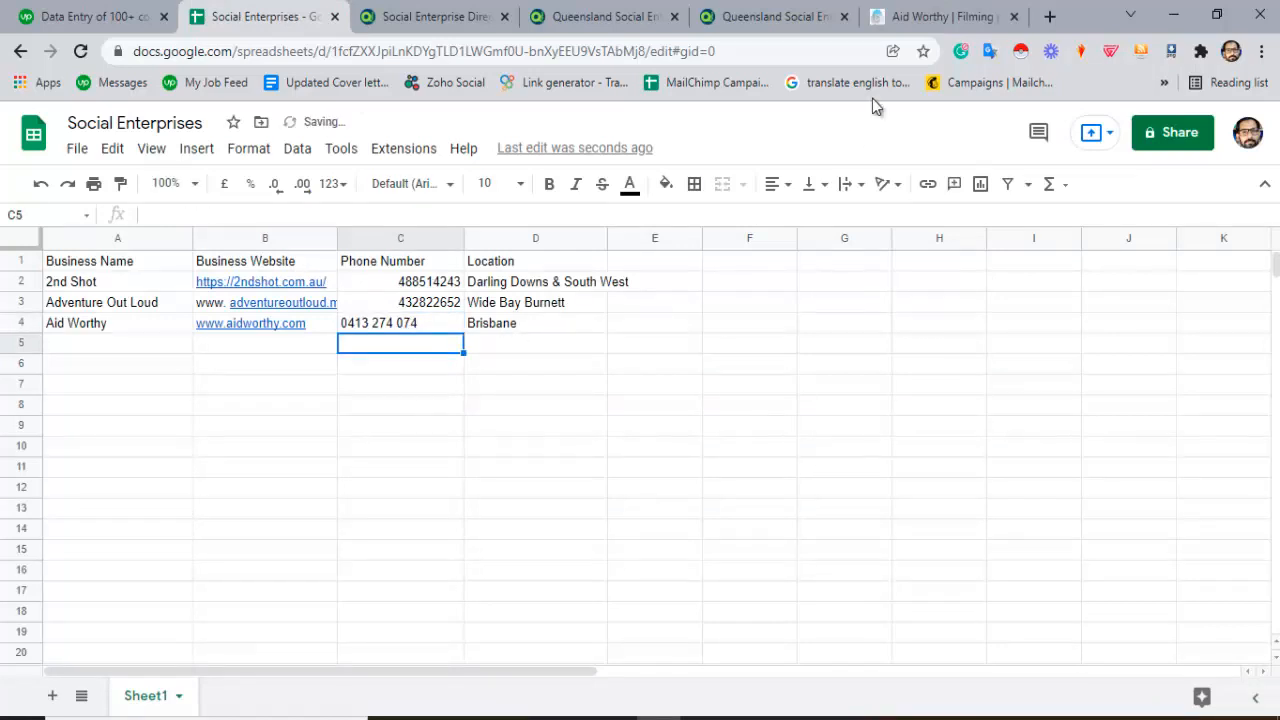
{"action": "middle_click", "coordinate": [922, 12]}
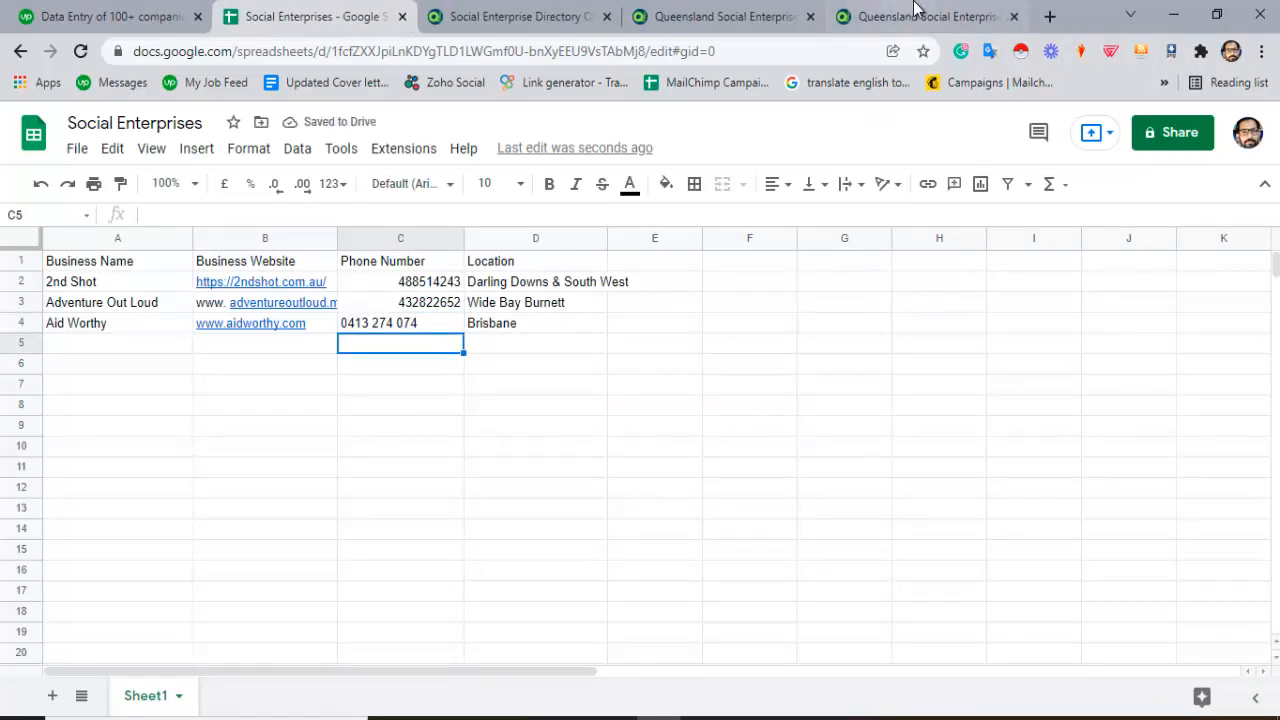
{"action": "middle_click", "coordinate": [920, 10]}
{"action": "left_click", "coordinate": [815, 16]}
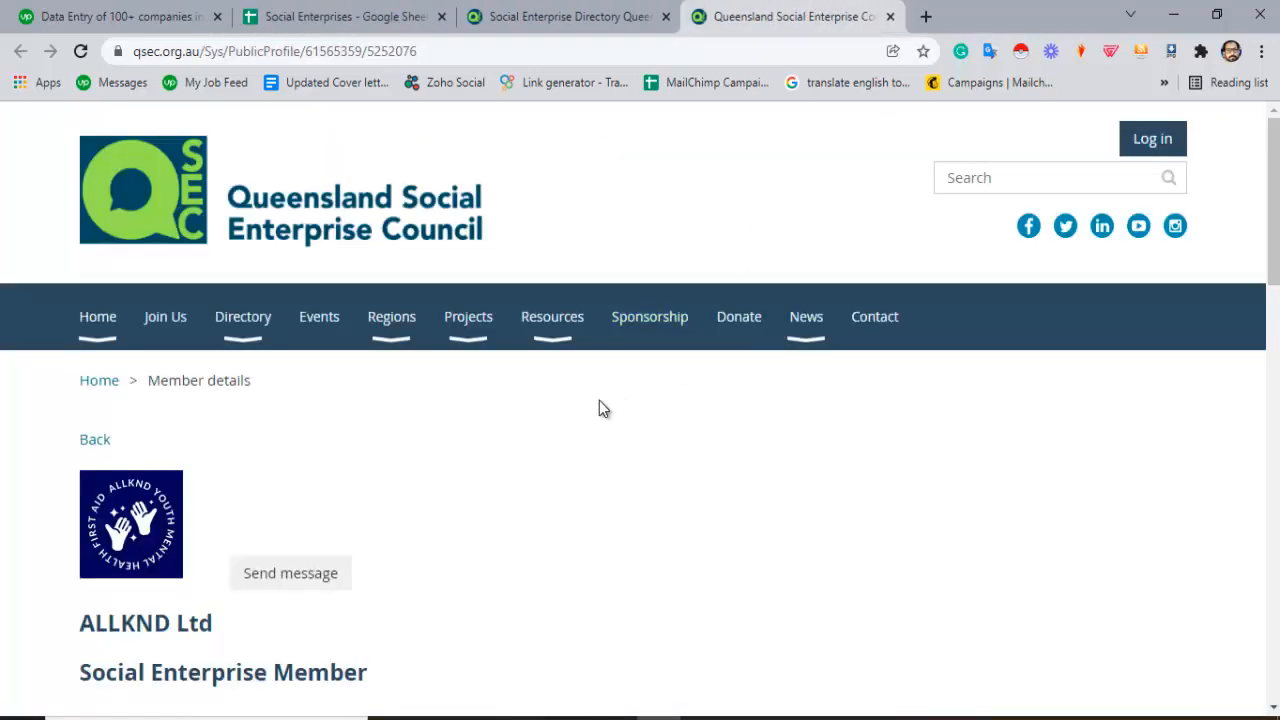
- Copy the organization name ALLKND Ltd from its member profile into cell A5 under Business Name
{"action": "scroll", "coordinate": [589, 377], "scroll_direction": "down", "scroll_amount": 6}
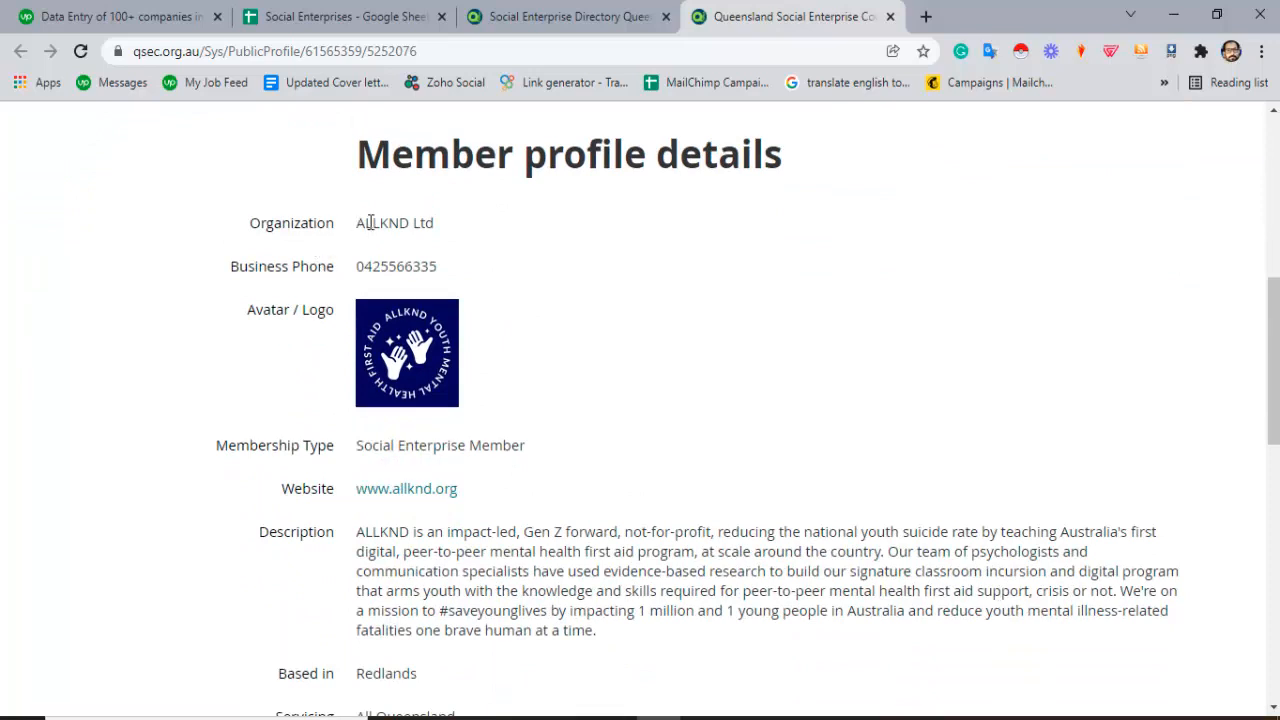
{"action": "left_click_drag", "start_coordinate": [358, 222], "coordinate": [435, 220]}
{"action": "key", "text": "ctrl+c"}
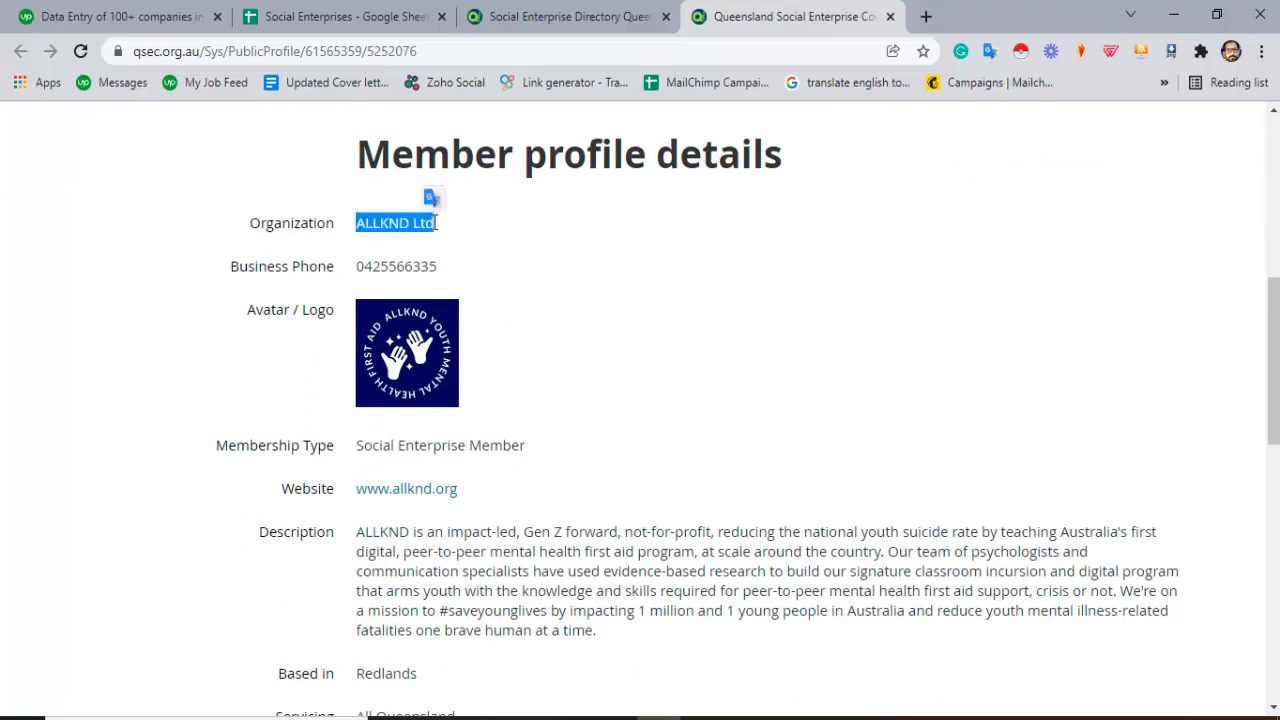
{"action": "left_click", "coordinate": [370, 16]}
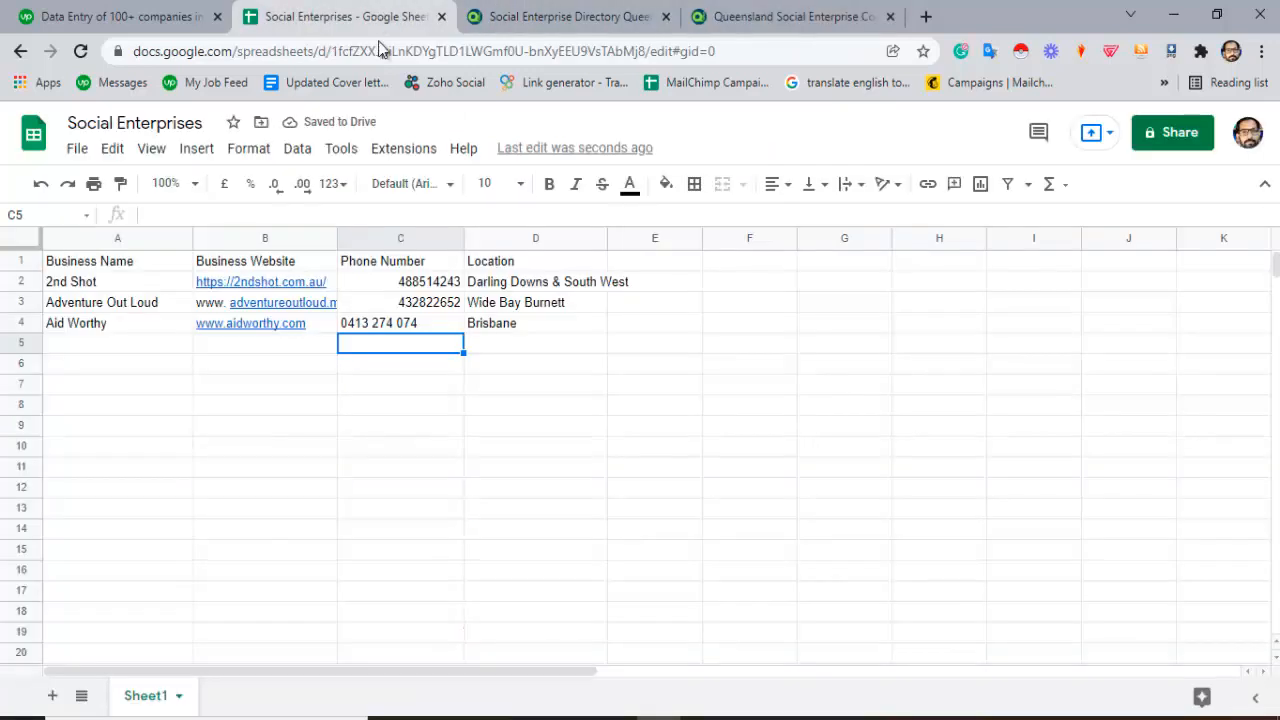
{"action": "left_click", "coordinate": [129, 345]}
{"action": "key", "text": "ctrl+v"}
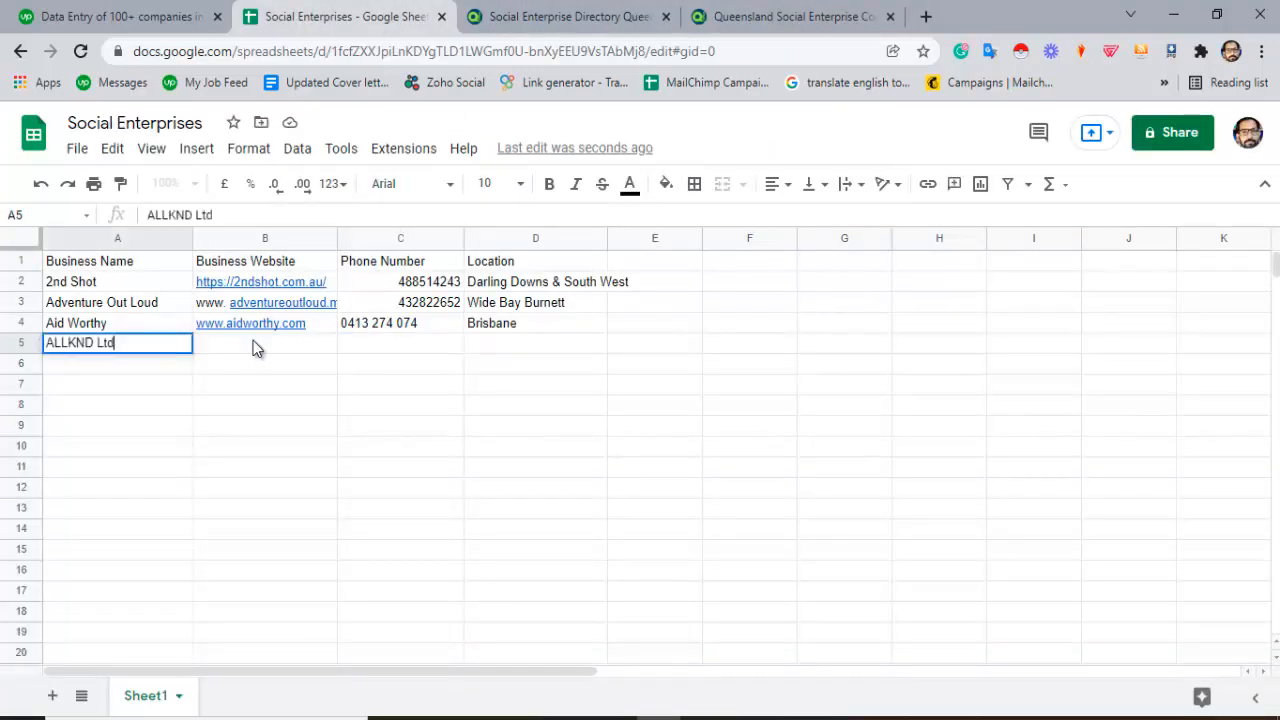
{"action": "left_click", "coordinate": [258, 340]}
{"action": "left_click", "coordinate": [790, 10]}
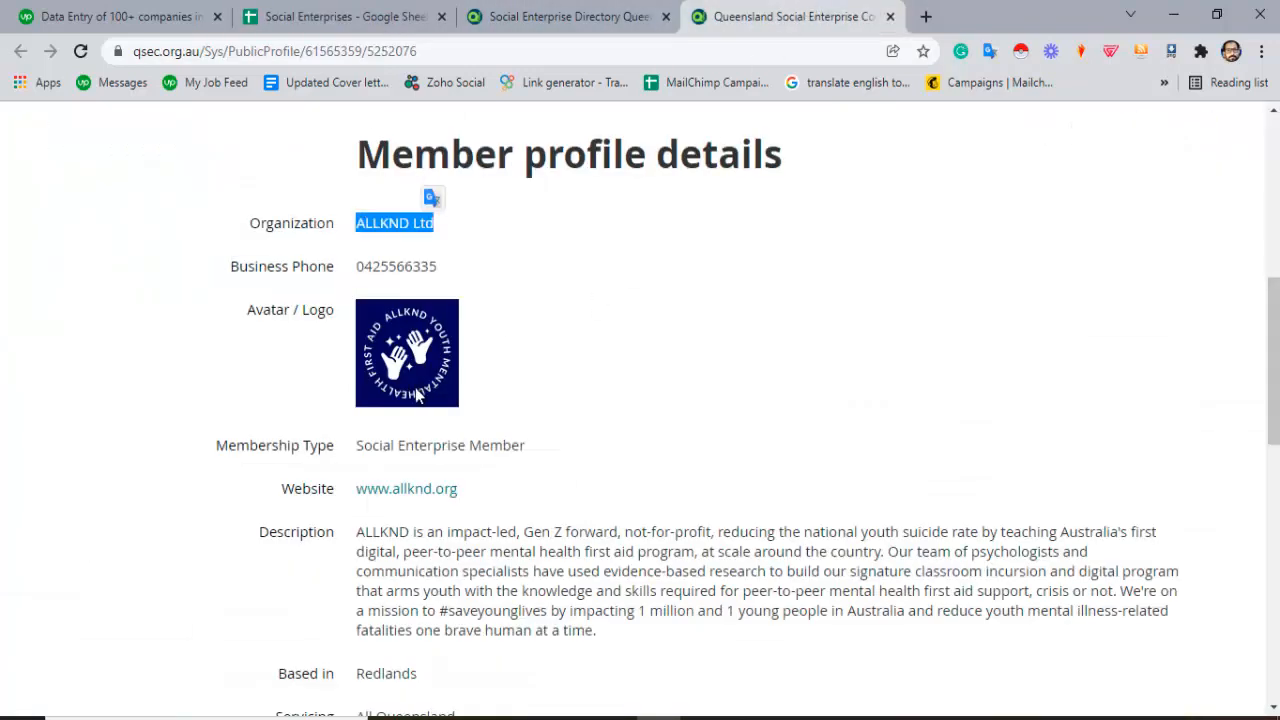
{"action": "left_click", "coordinate": [362, 264]}
{"action": "left_click_drag", "start_coordinate": [362, 264], "coordinate": [454, 271]}
{"action": "key", "text": "ctrl+c"}
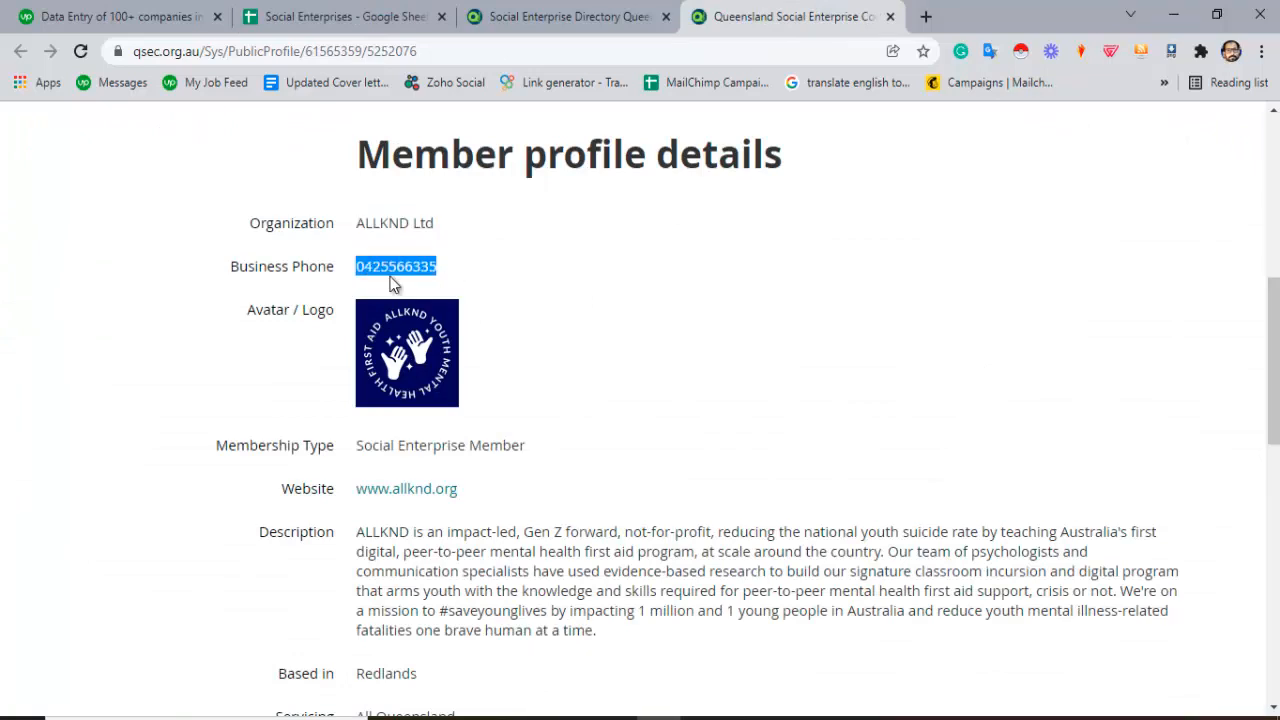
{"action": "left_click", "coordinate": [340, 10]}
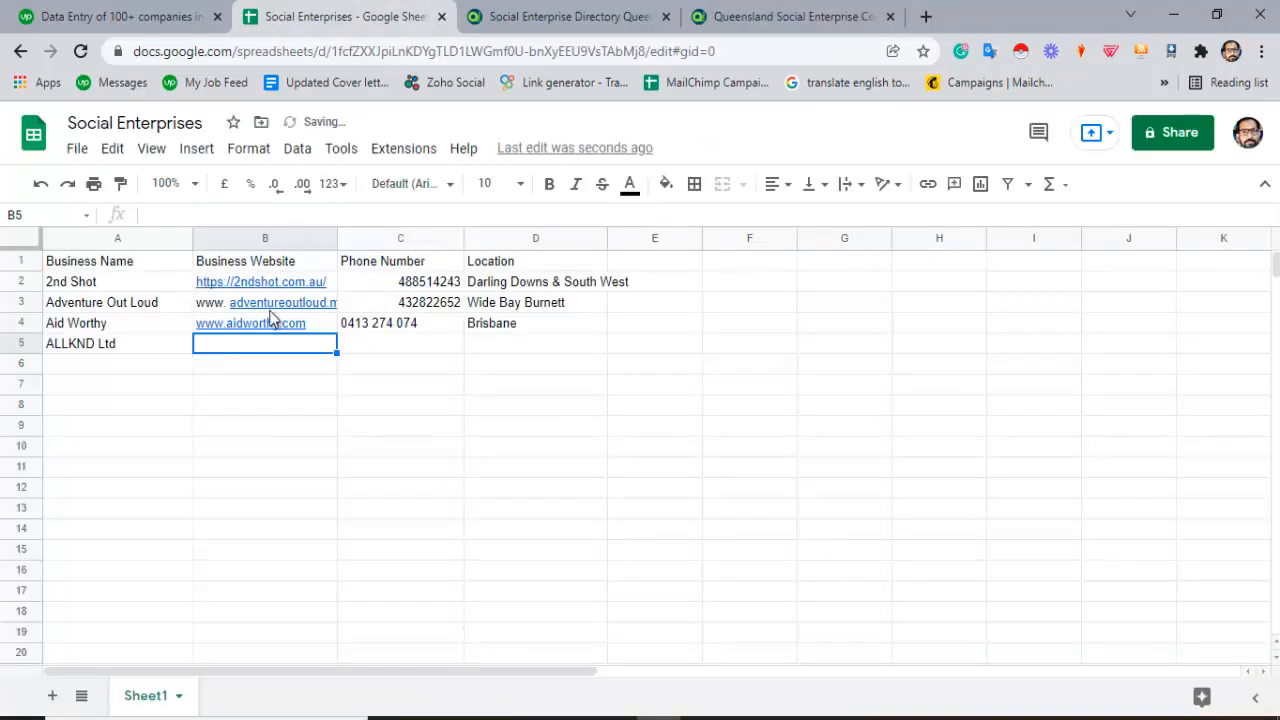
{"action": "double_click", "coordinate": [399, 346]}
{"action": "key", "text": "ctrl+v"}
{"action": "left_click", "coordinate": [497, 348]}
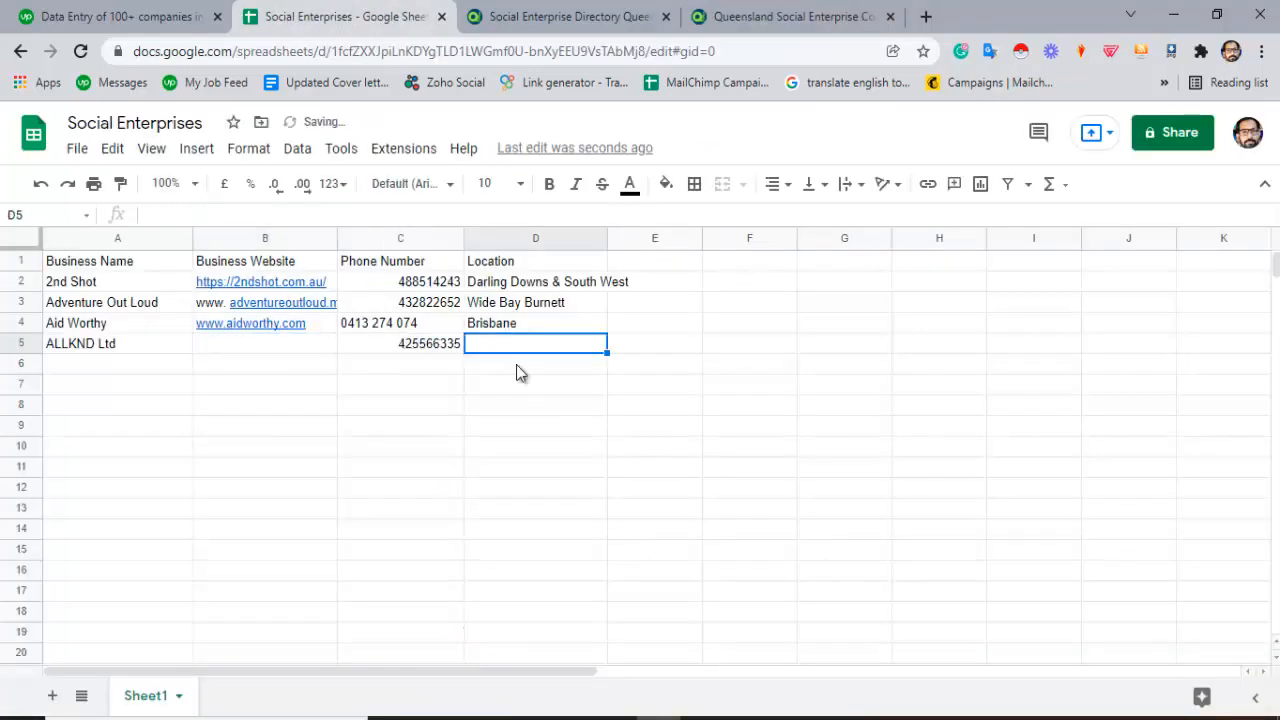
{"action": "left_click", "coordinate": [785, 16]}
{"action": "scroll", "coordinate": [534, 351], "scroll_direction": "down", "scroll_amount": 1}
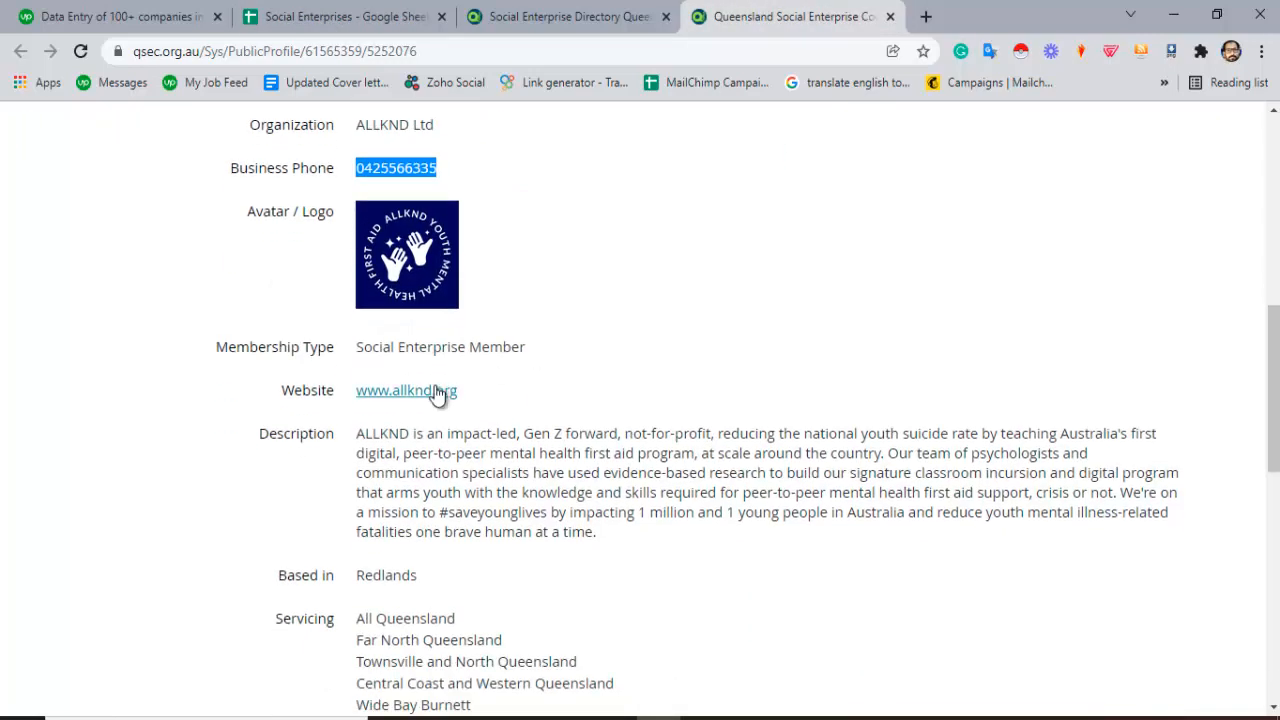
{"action": "left_click_drag", "start_coordinate": [462, 392], "coordinate": [360, 406]}
{"action": "key", "text": "ctrl+c"}
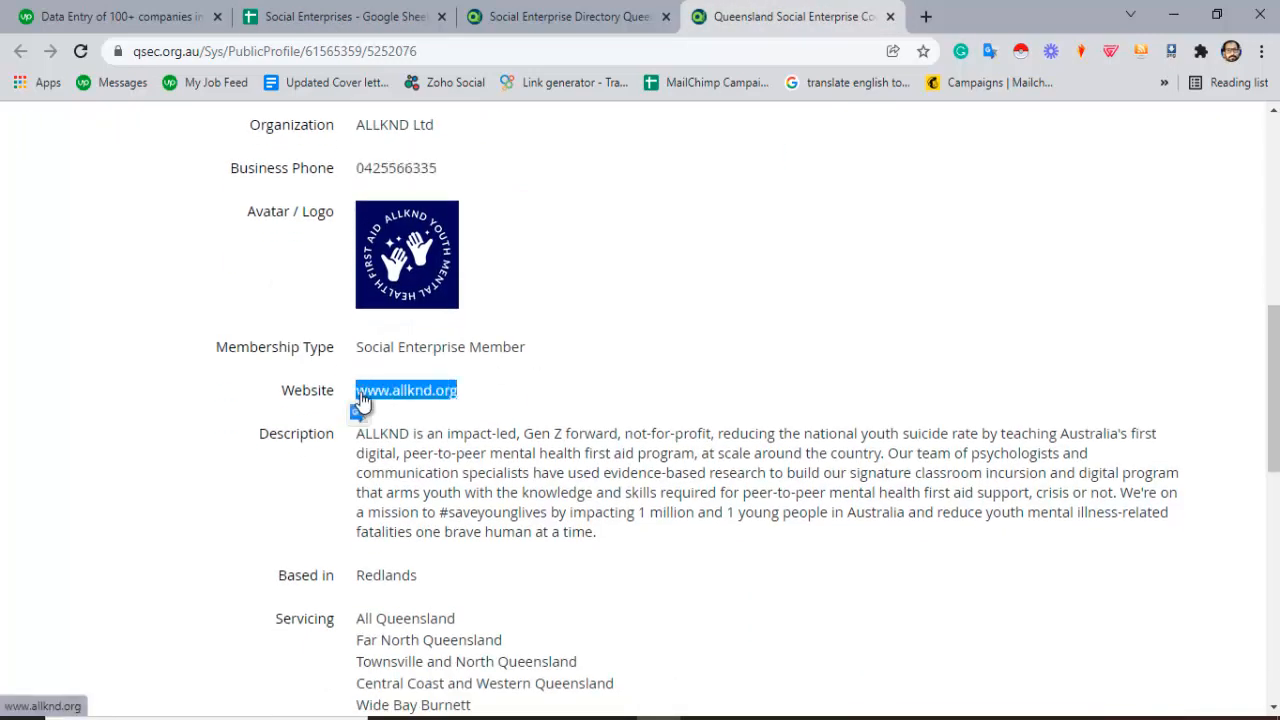
{"action": "left_click", "coordinate": [393, 28]}
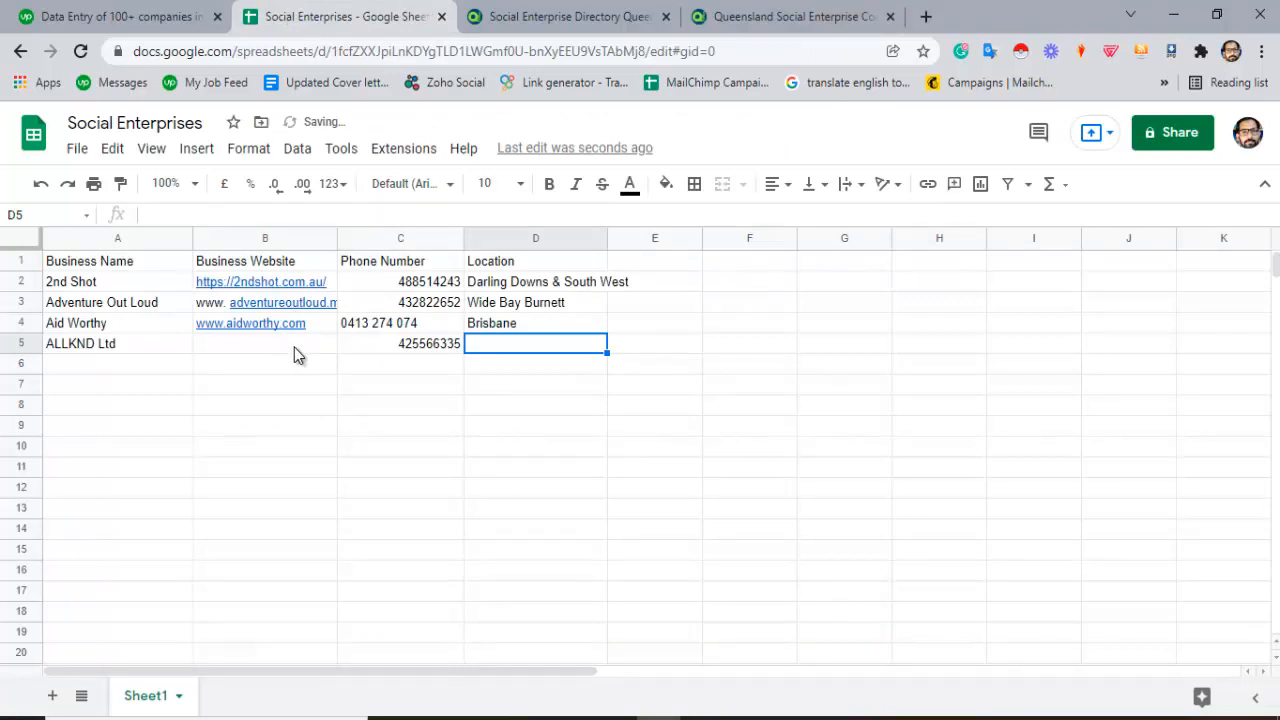
{"action": "double_click", "coordinate": [310, 349]}
{"action": "key", "text": "ctrl+v"}
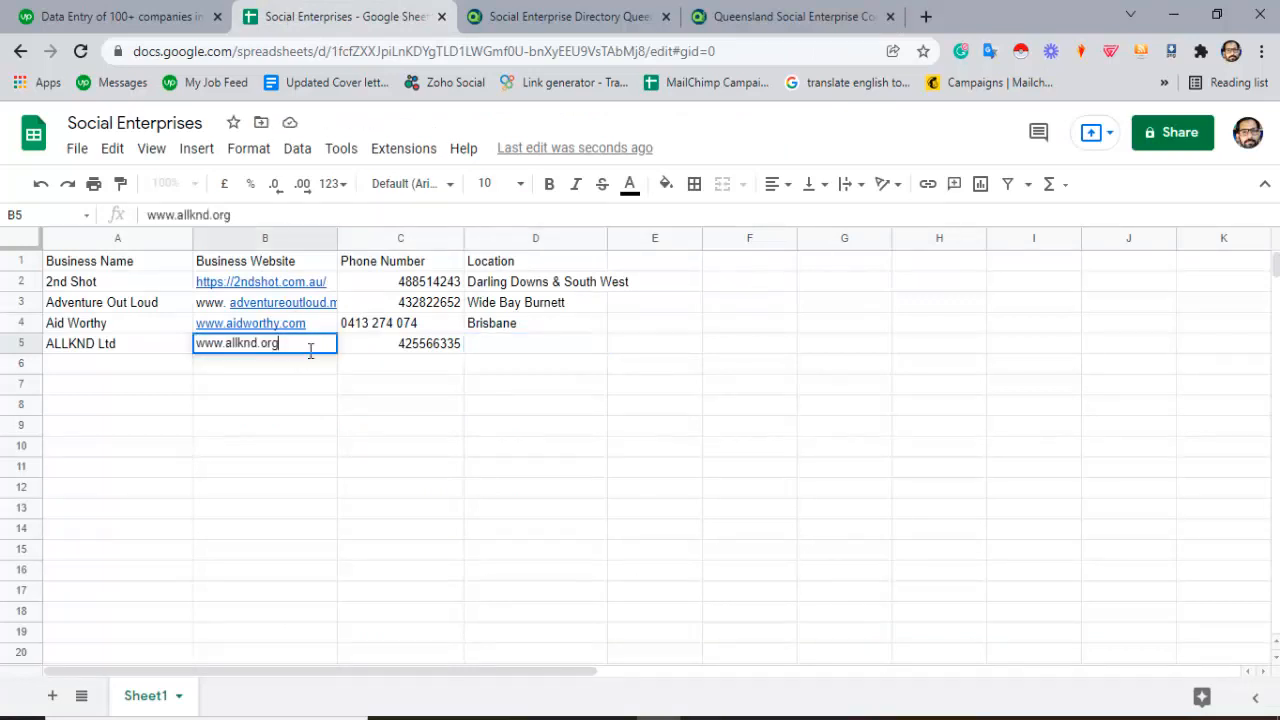
- Copy the Based in location Redlands from the ALLKND Ltd profile into cell D5 under Location
{"action": "left_click", "coordinate": [500, 352]}
{"action": "left_click", "coordinate": [790, 16]}
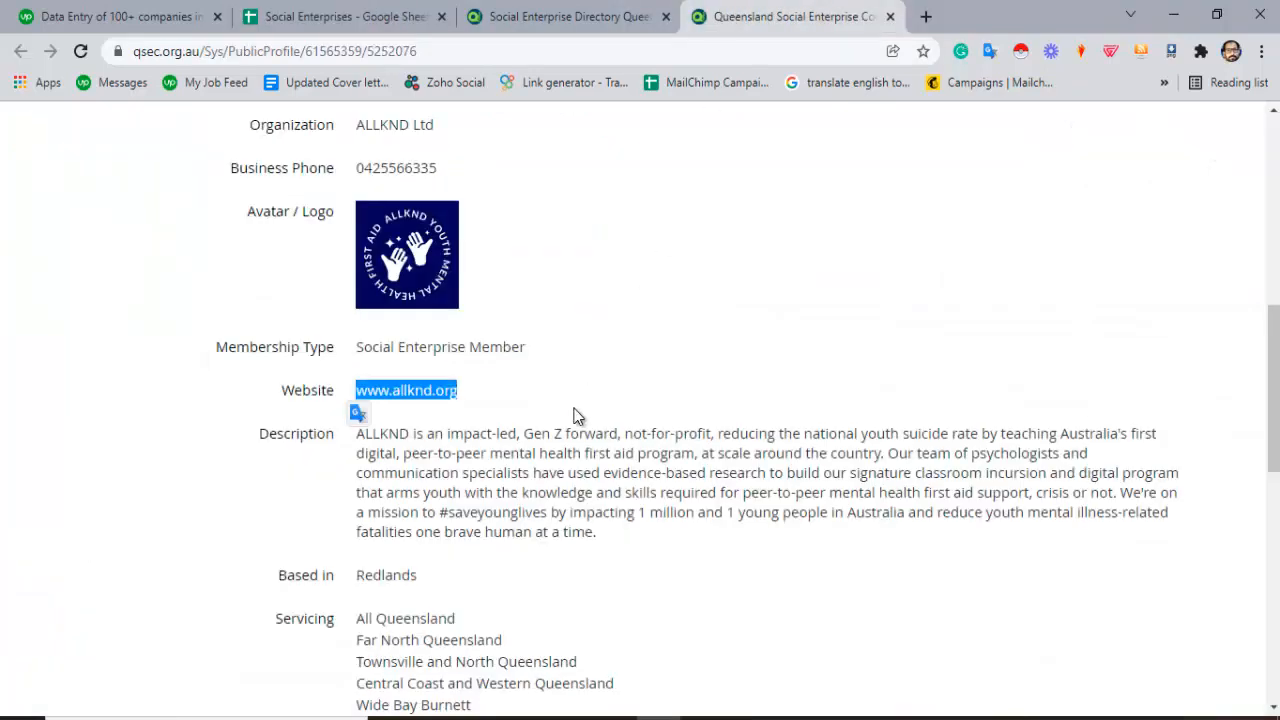
{"action": "scroll", "coordinate": [575, 415], "scroll_direction": "down", "scroll_amount": 2}
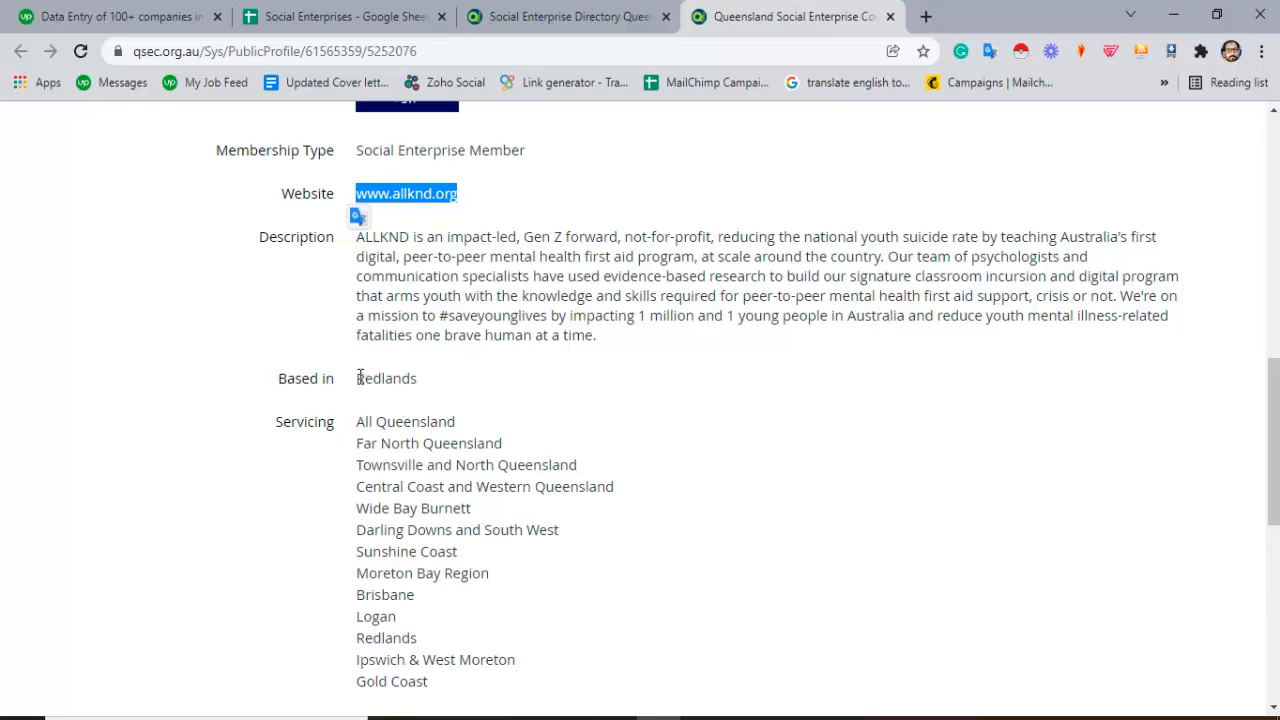
{"action": "left_click_drag", "start_coordinate": [358, 378], "coordinate": [428, 380]}
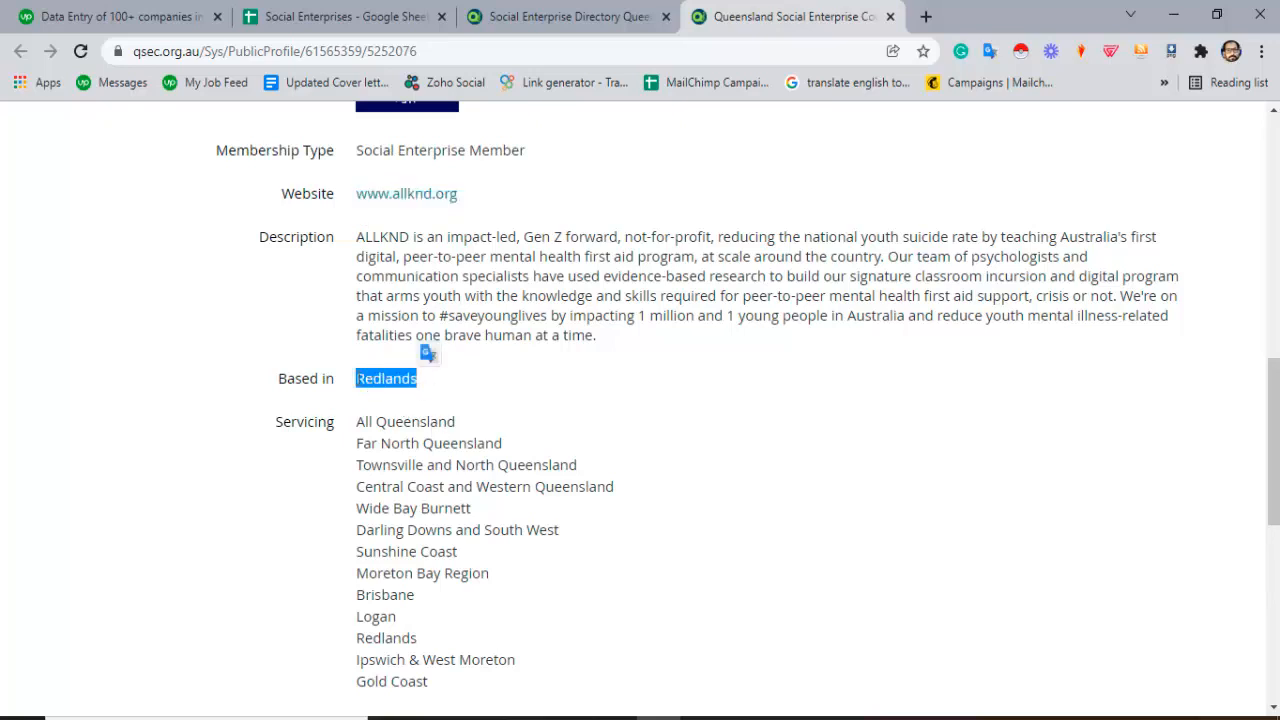
{"action": "key", "text": "ctrl+c"}
{"action": "left_click", "coordinate": [371, 12]}
{"action": "key", "text": "ctrl+v"}
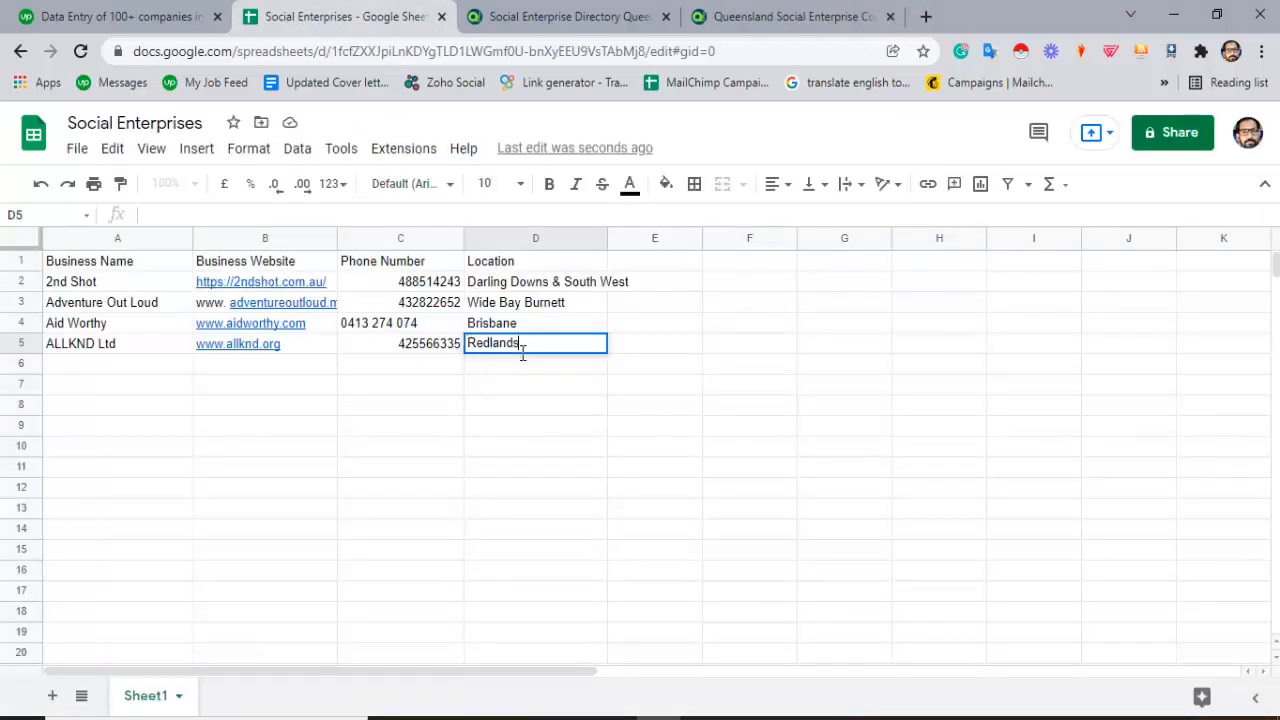
{"action": "left_click", "coordinate": [443, 367]}
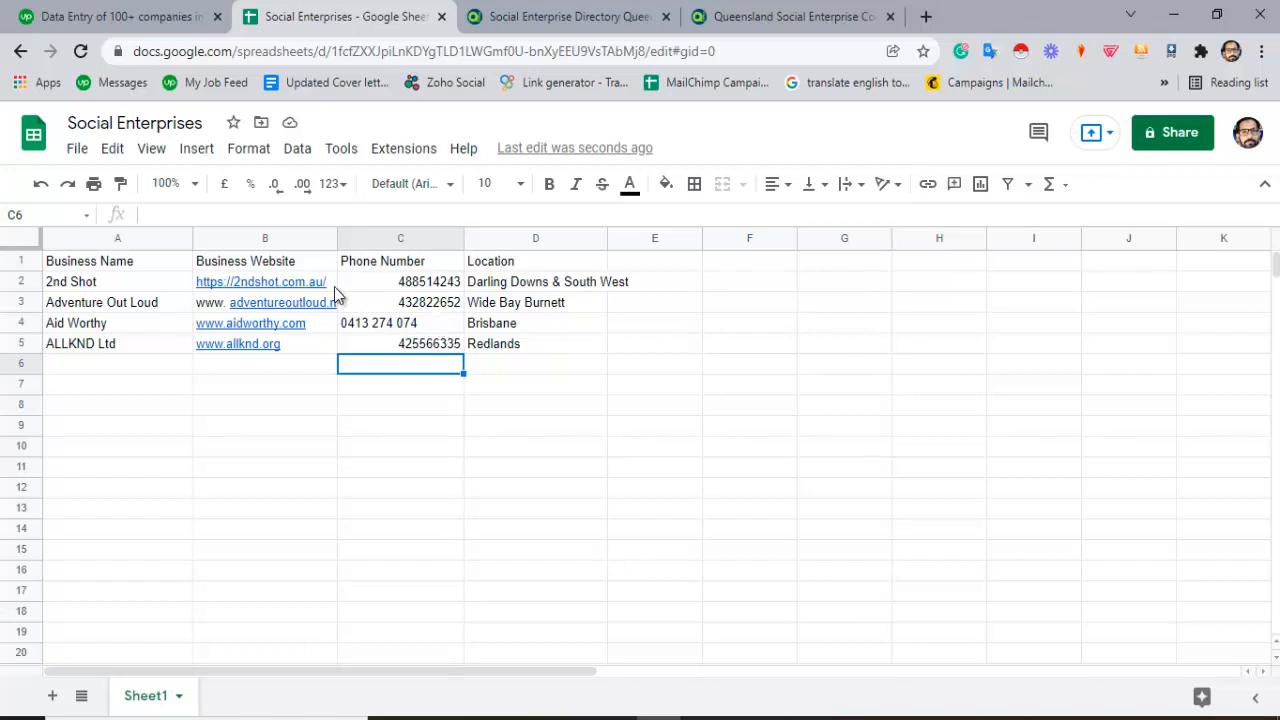
- Check the number of businesses requested in the Upwork job post and return to the Social Enterprises sheet
{"action": "left_click", "coordinate": [110, 16]}
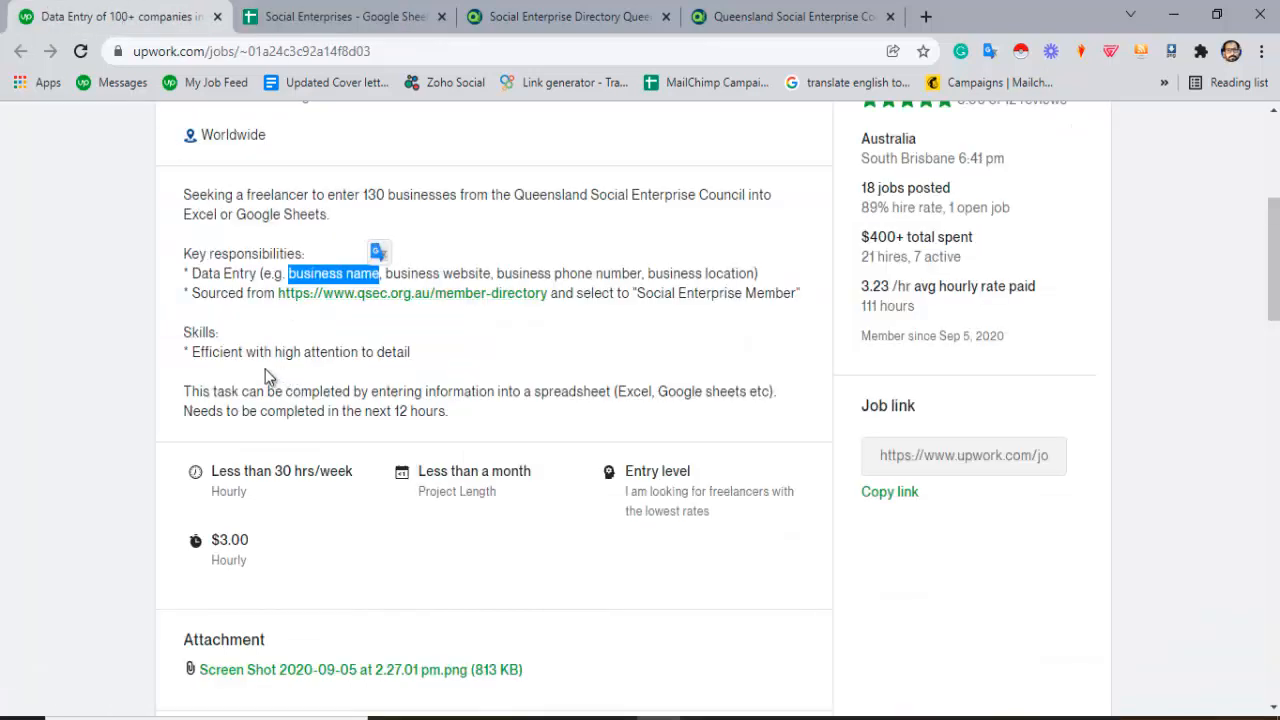
{"action": "left_click_drag", "start_coordinate": [183, 195], "coordinate": [457, 198]}
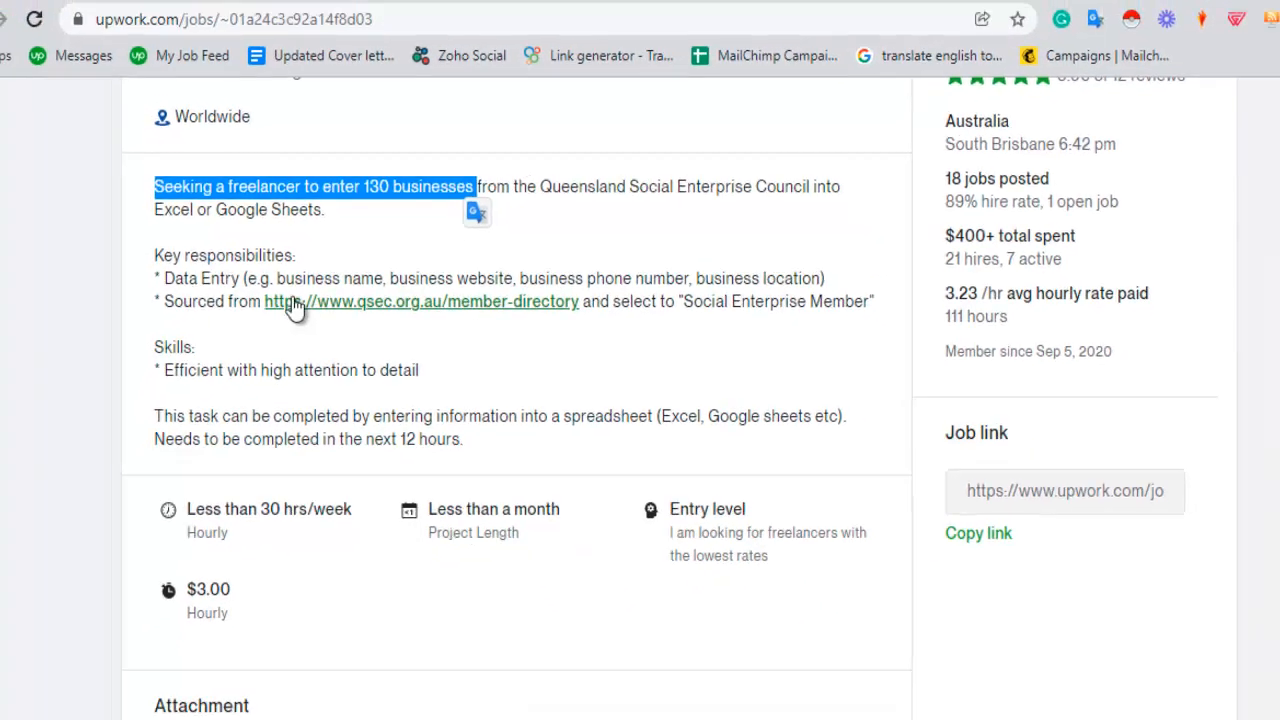
{"action": "left_click", "coordinate": [335, 16]}
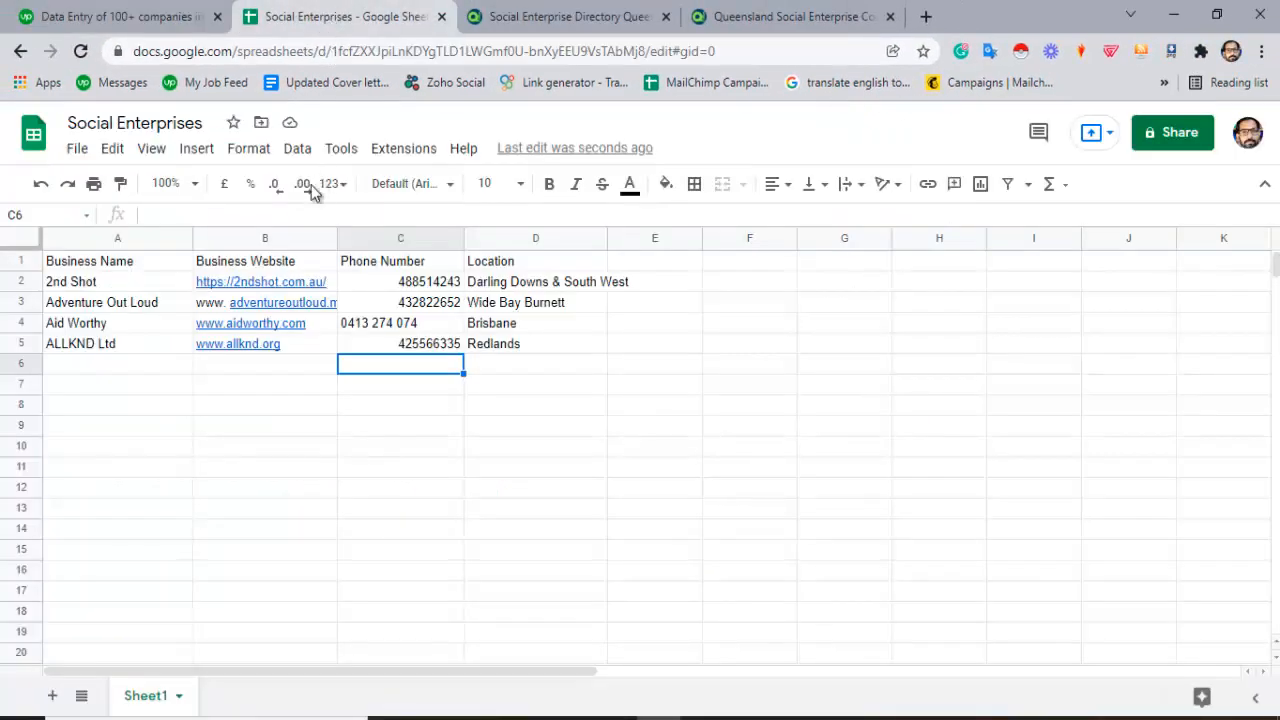
{"action": "left_click", "coordinate": [295, 383]}
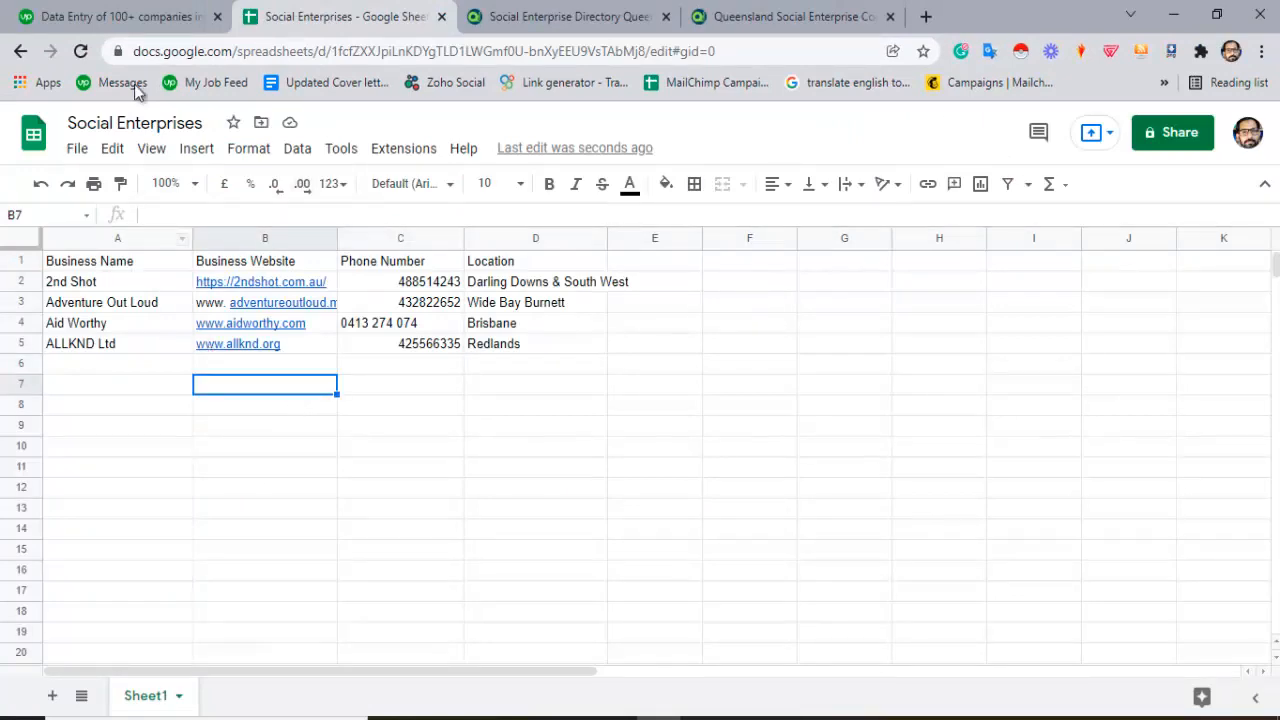
- View the file formats available for downloading the spreadsheet, and leave without downloading
{"action": "left_click", "coordinate": [77, 148]}
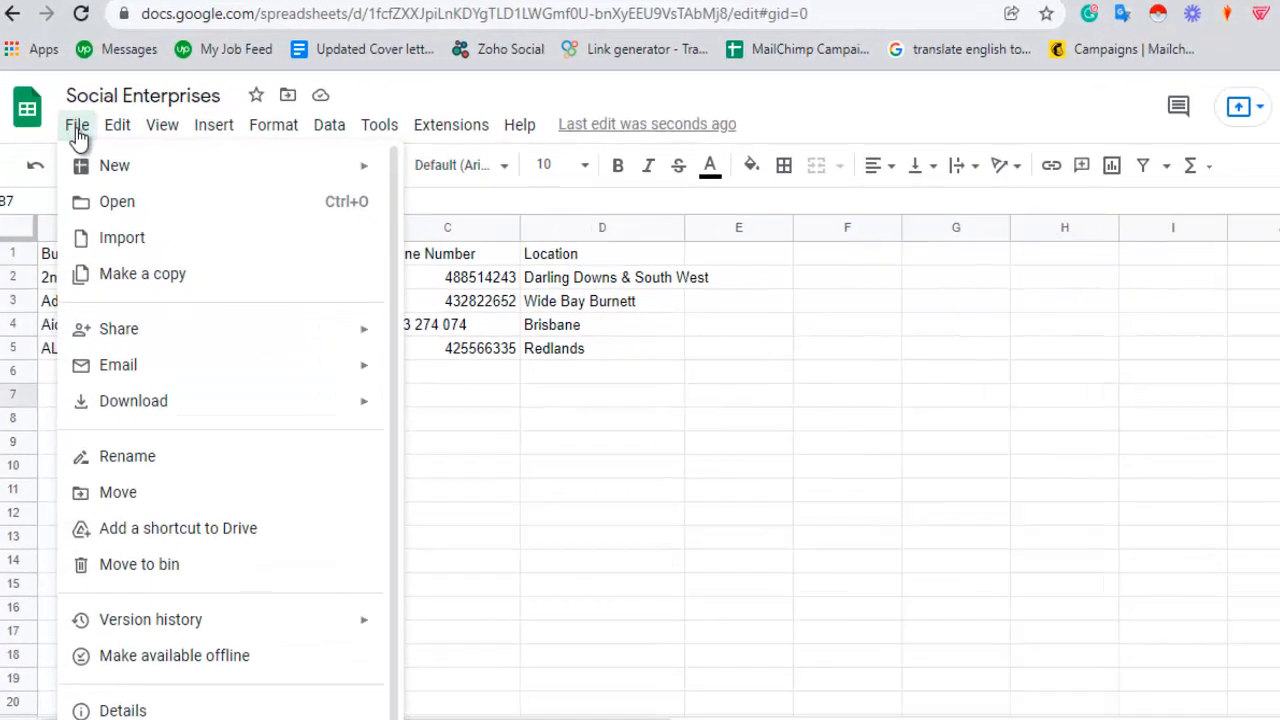
{"action": "mouse_move", "coordinate": [267, 405]}
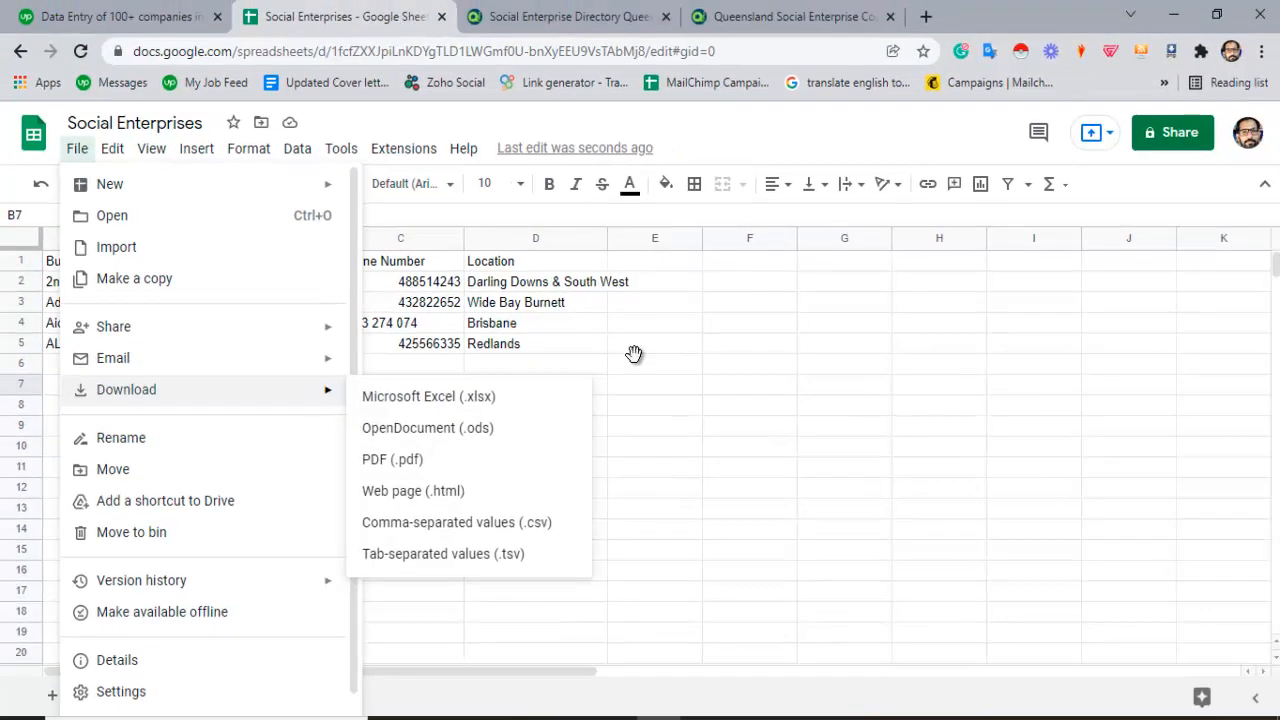
{"action": "left_click", "coordinate": [745, 370]}
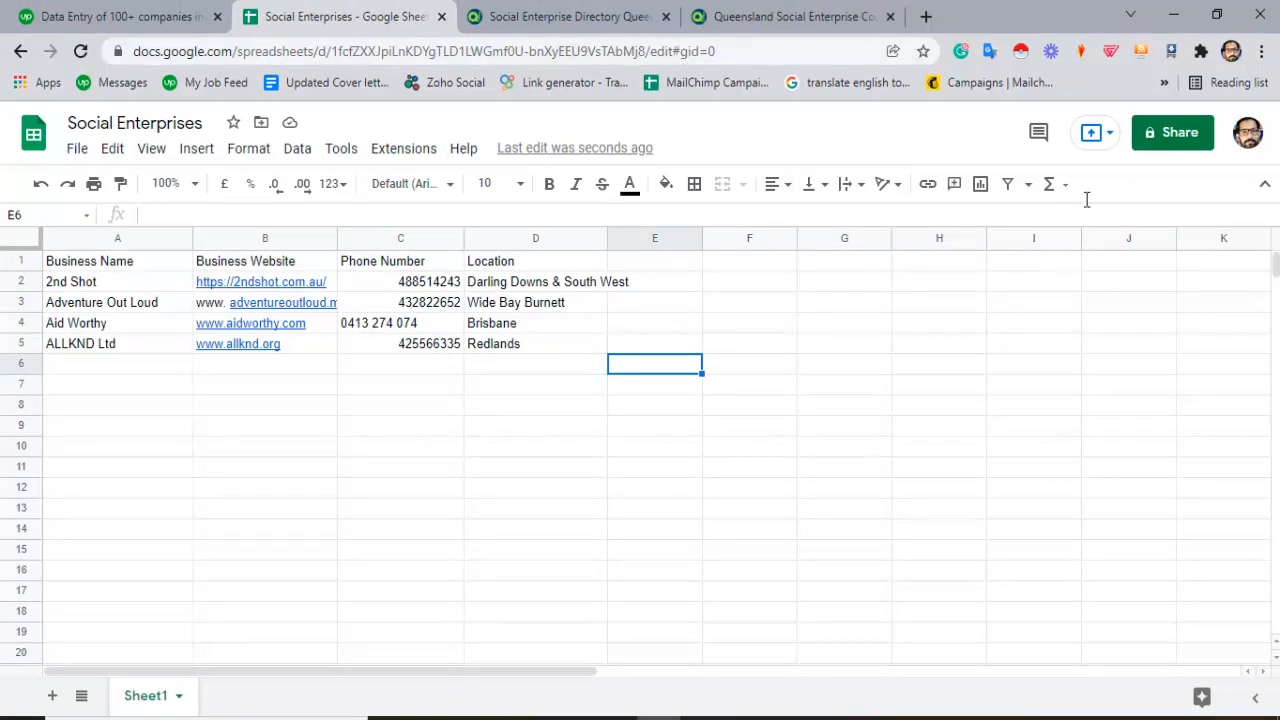
- Open the spreadsheet's sharing settings and close them without sharing it
{"action": "left_click", "coordinate": [1170, 136]}
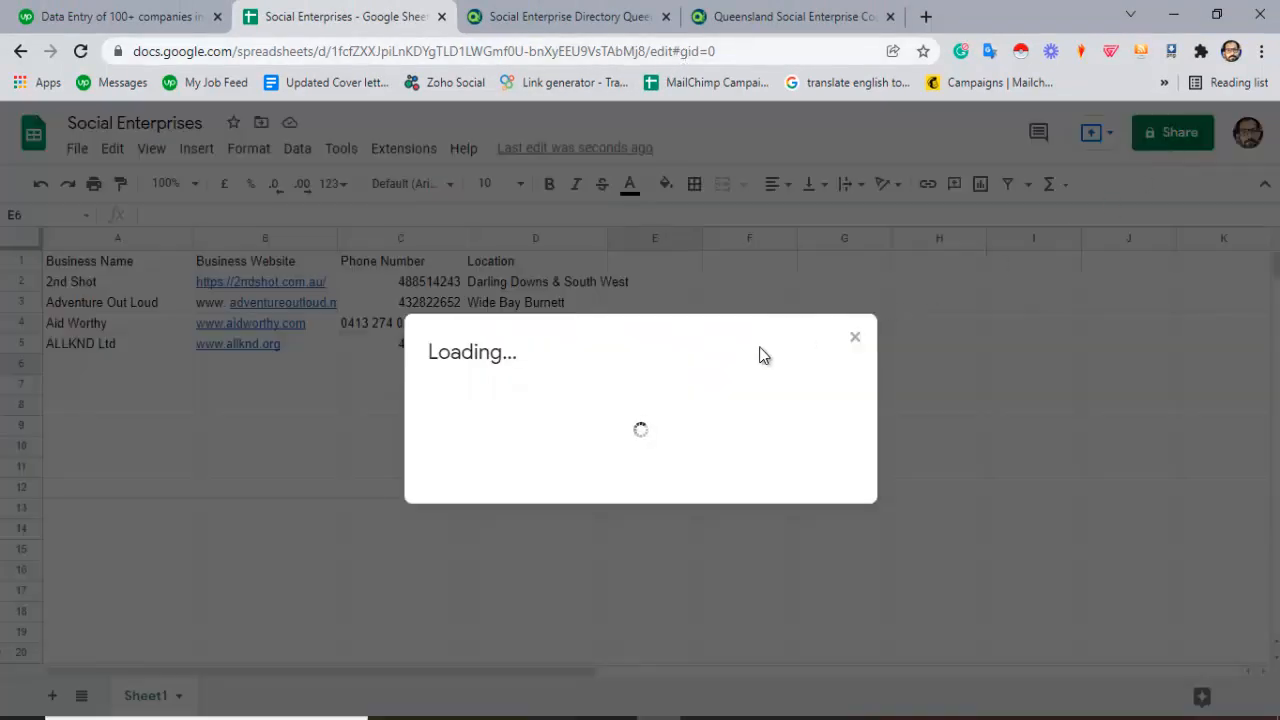
{"action": "left_click", "coordinate": [981, 384]}
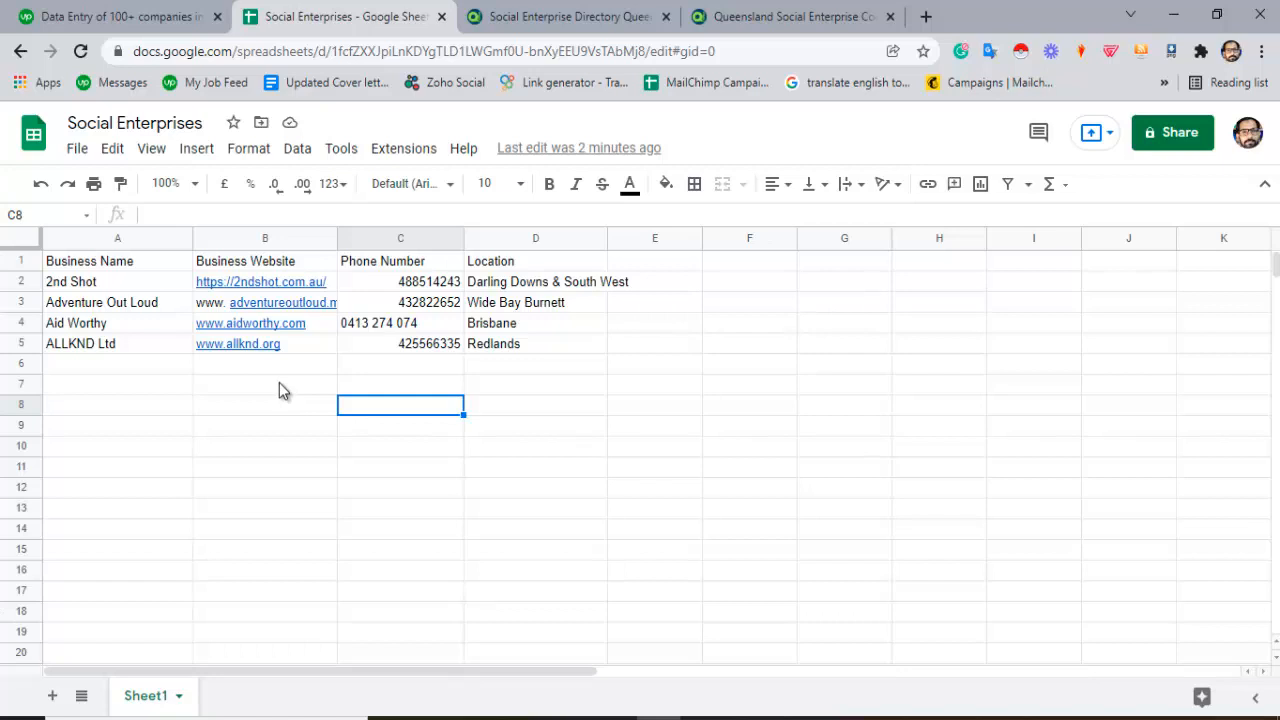
{"action": "left_click", "coordinate": [280, 384]}
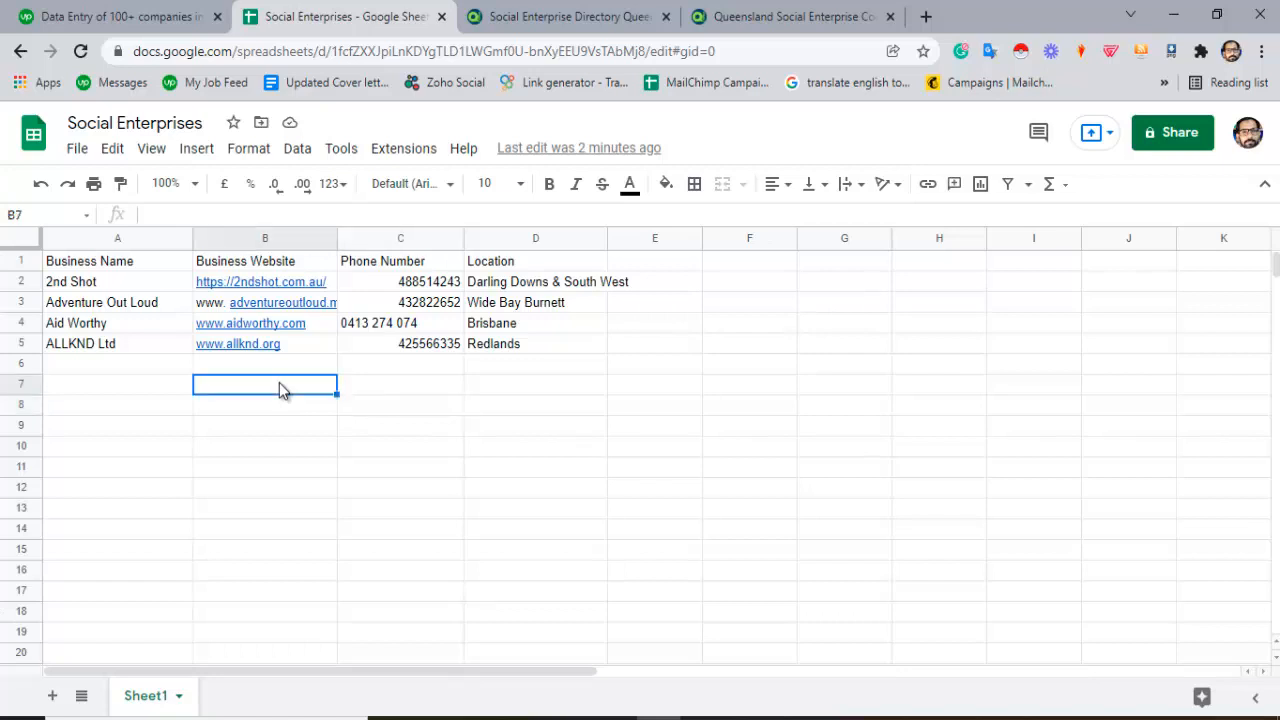